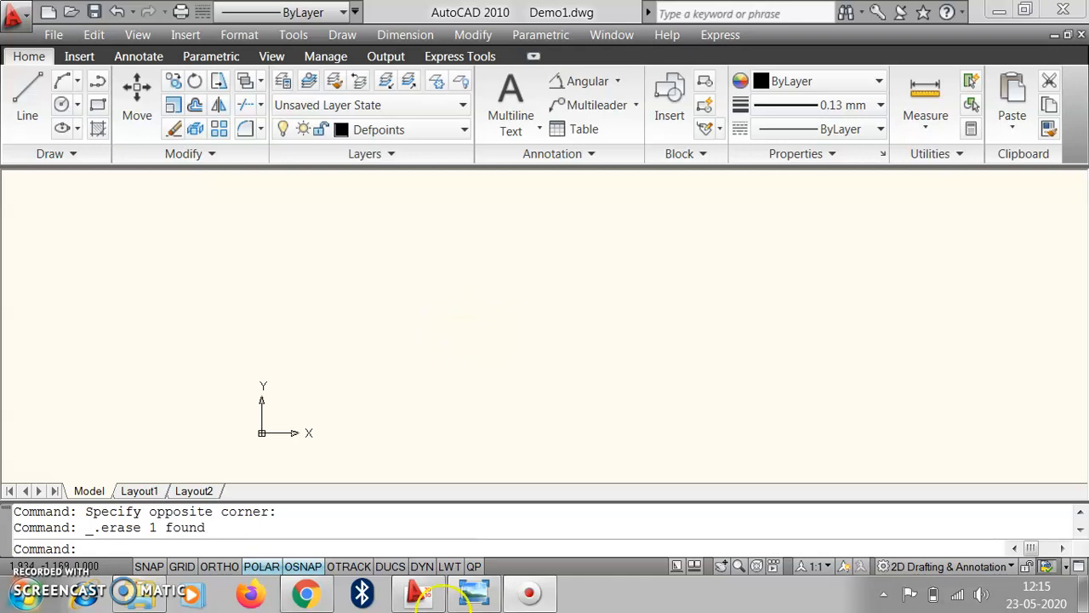
# Check the floor plan rough sketch in Windows Photo Viewer, and create a new layer named wall in the AutoCAD drawing
pyautogui.click(474, 600)
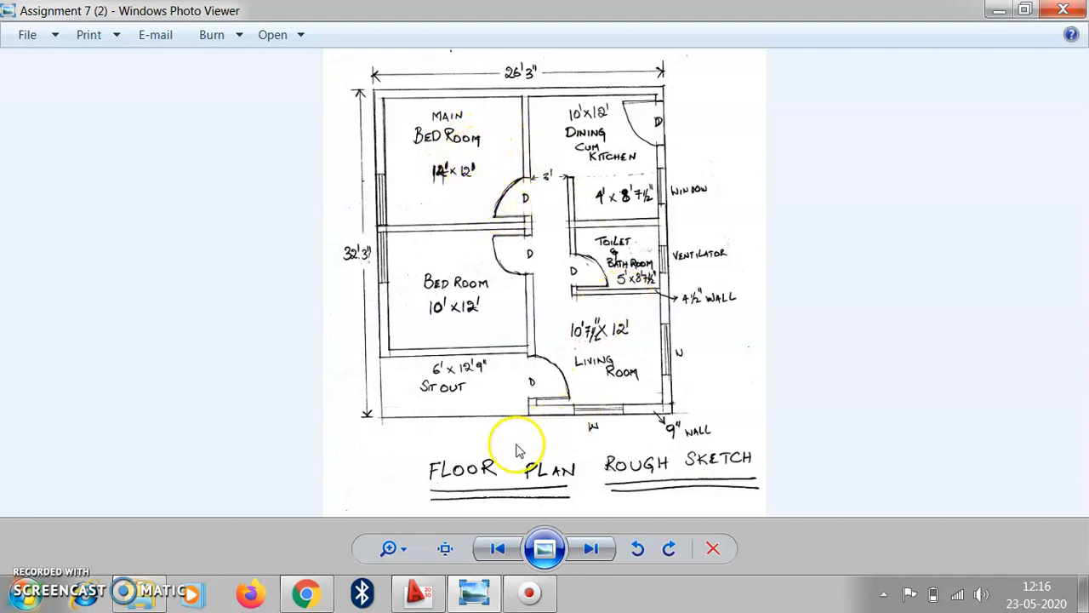
pyautogui.click(478, 600)
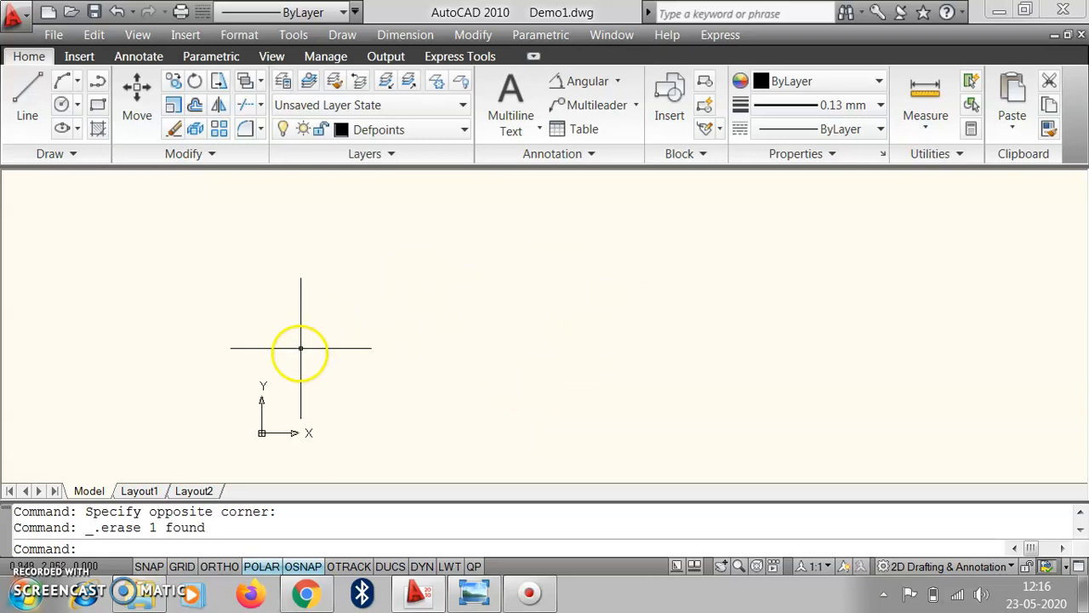
pyautogui.click(240, 36)
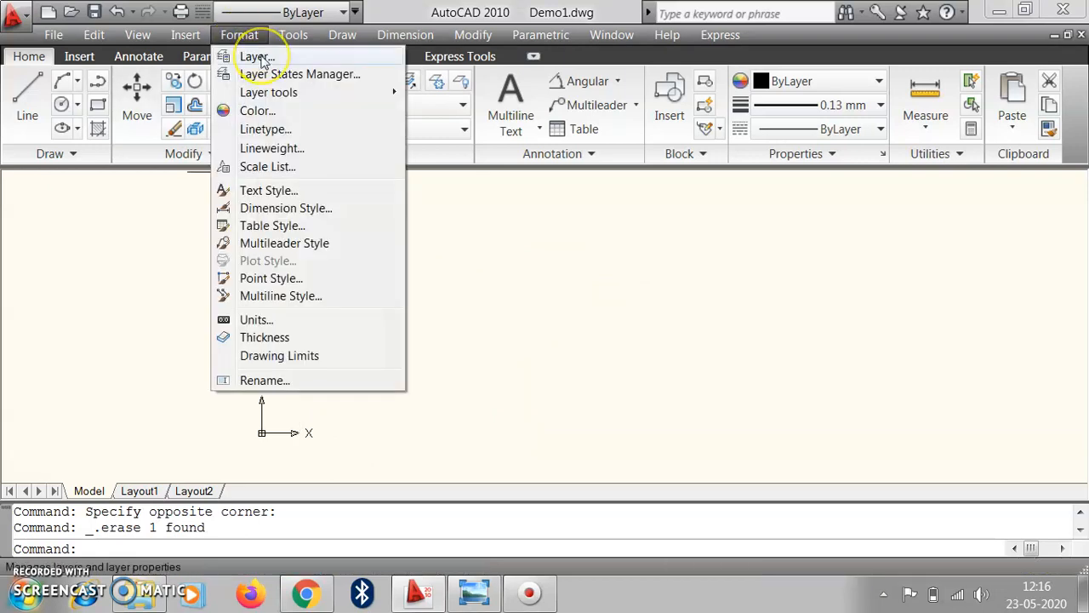
pyautogui.click(258, 57)
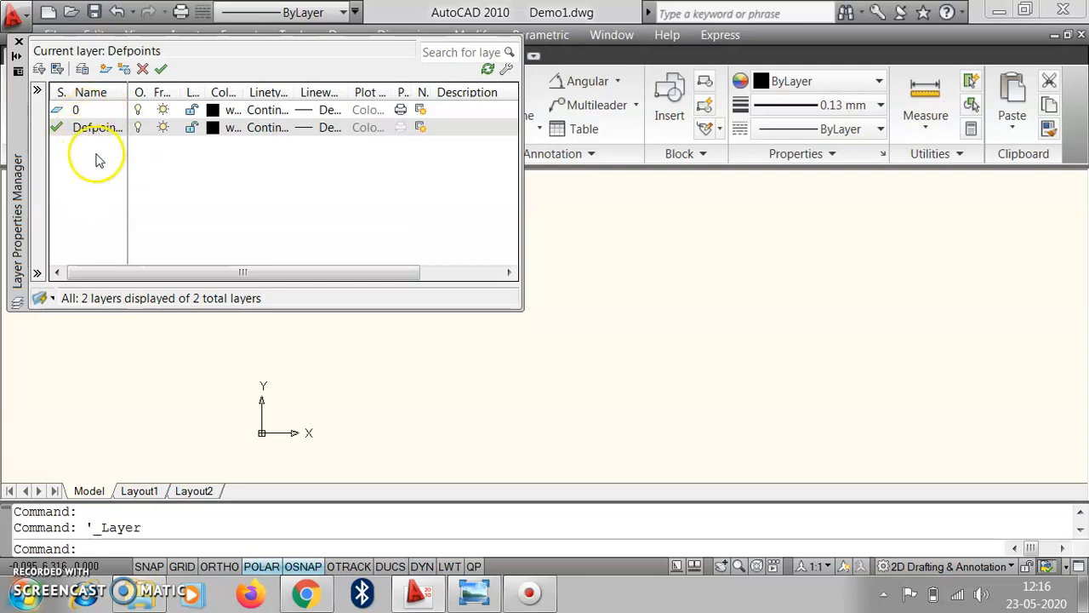
pyautogui.click(107, 69)
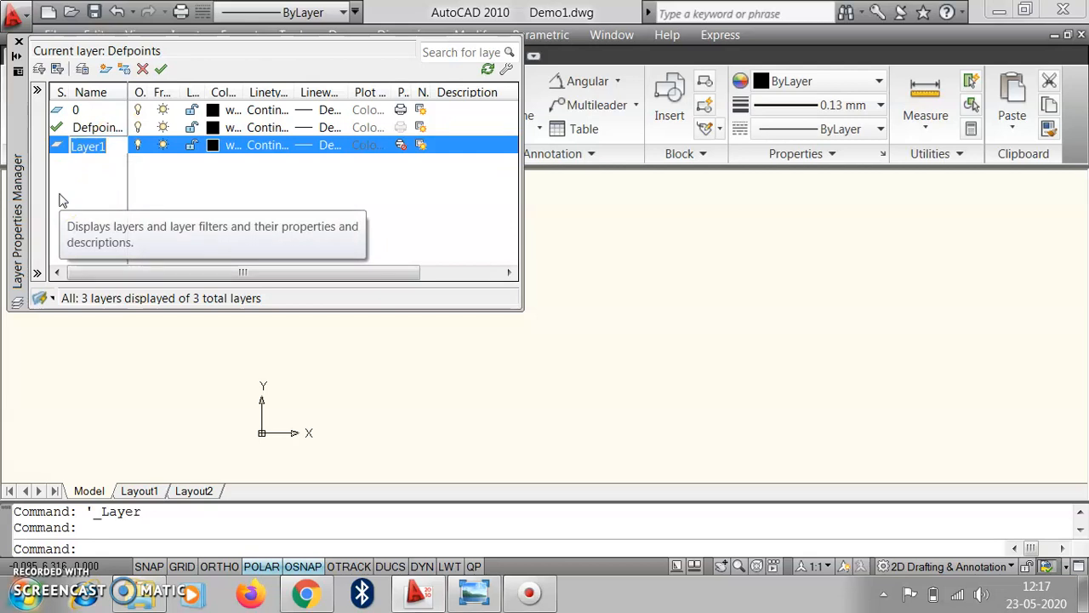
pyautogui.write('wall')
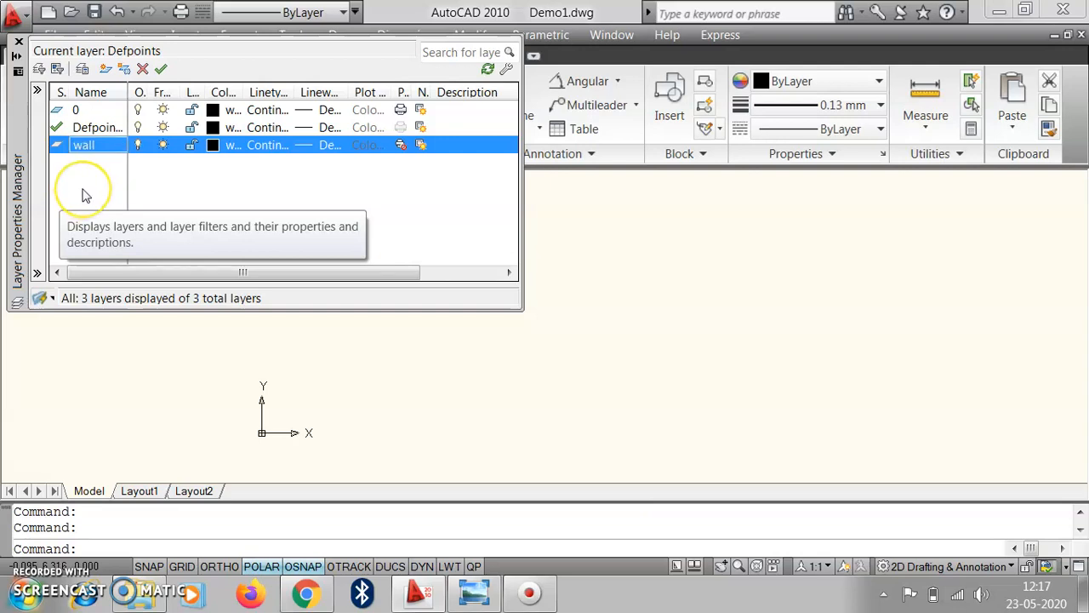
# Add two more layers named Door and Window
pyautogui.hotkey('alt', 'n')
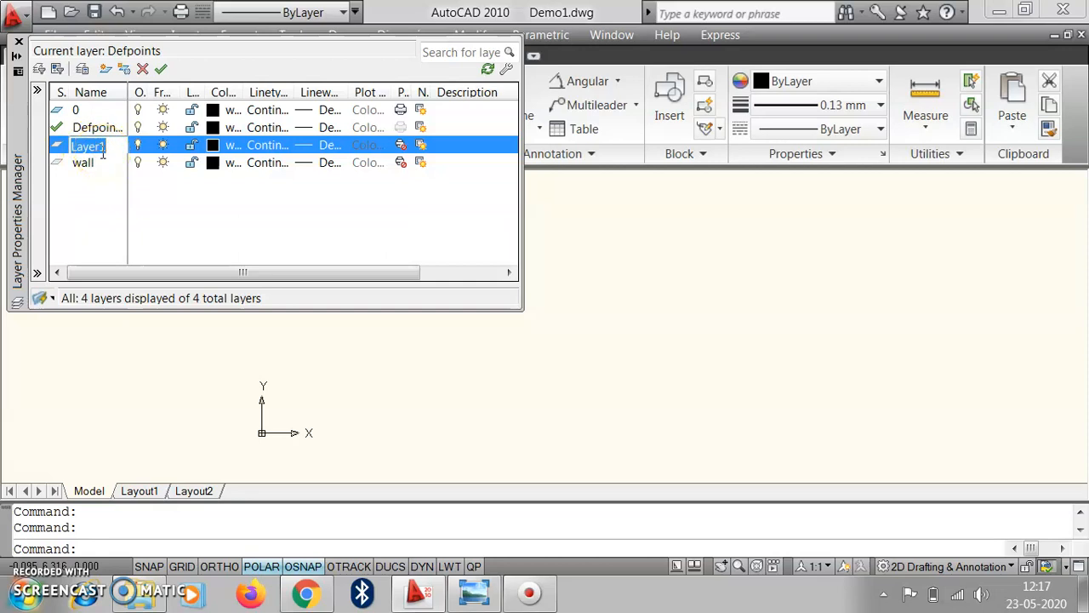
pyautogui.write('D')
pyautogui.press('Return')
pyautogui.press('Return')
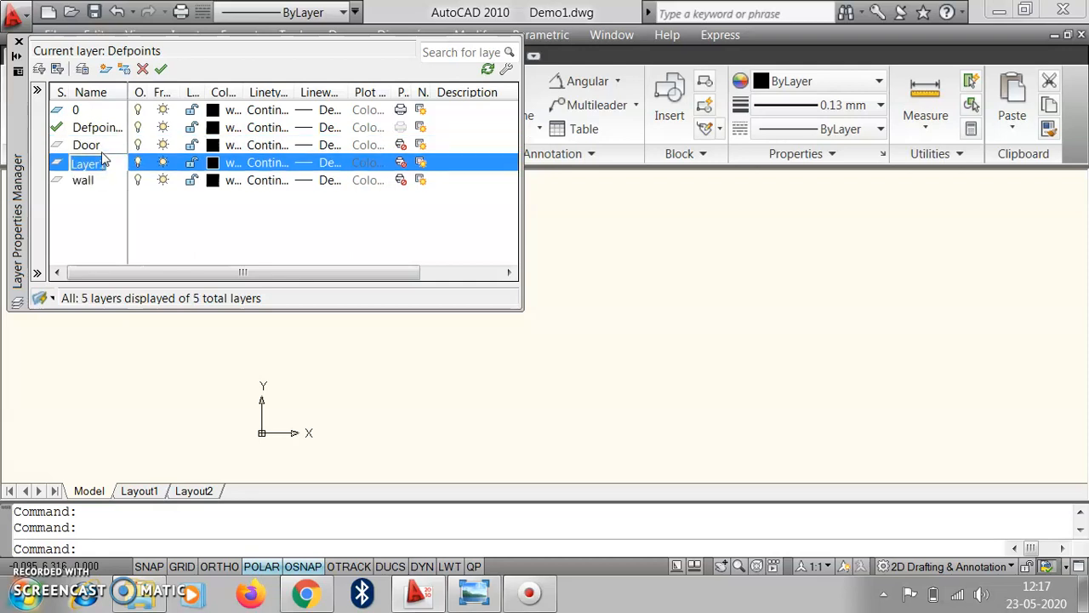
pyautogui.write('W')
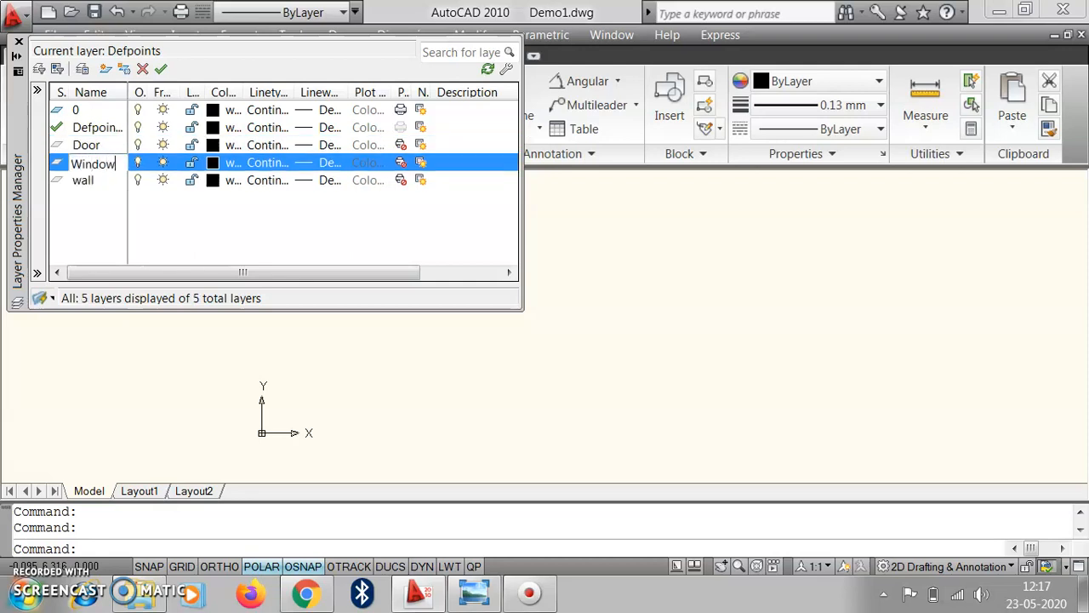
pyautogui.write('indow')
pyautogui.click(94, 206)
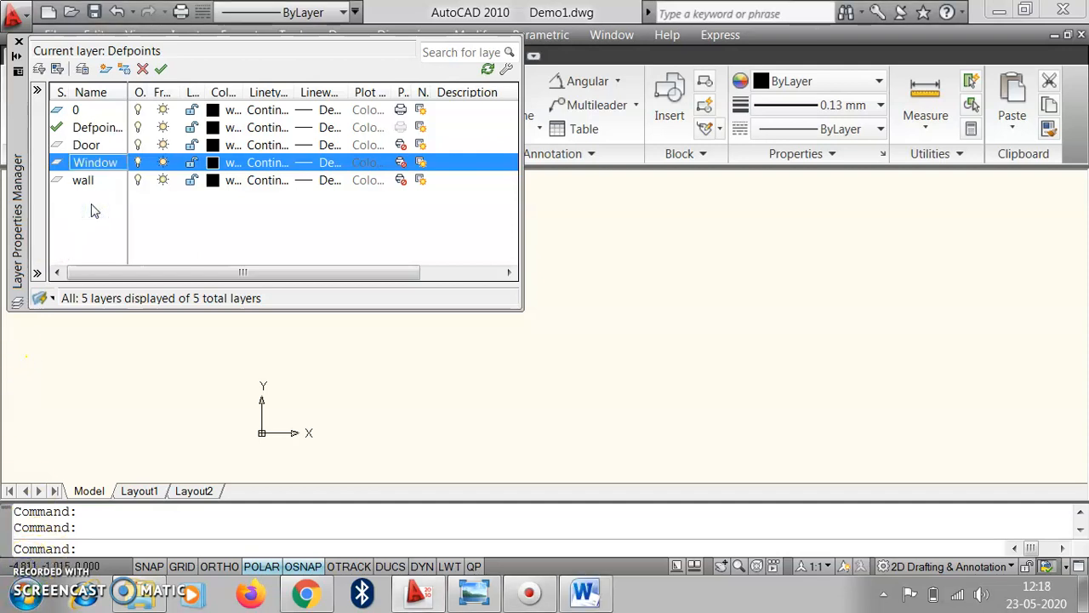
pyautogui.click(94, 211)
# Add layers named foundation and electric, and close the layer manager
pyautogui.hotkey('alt', 'n')
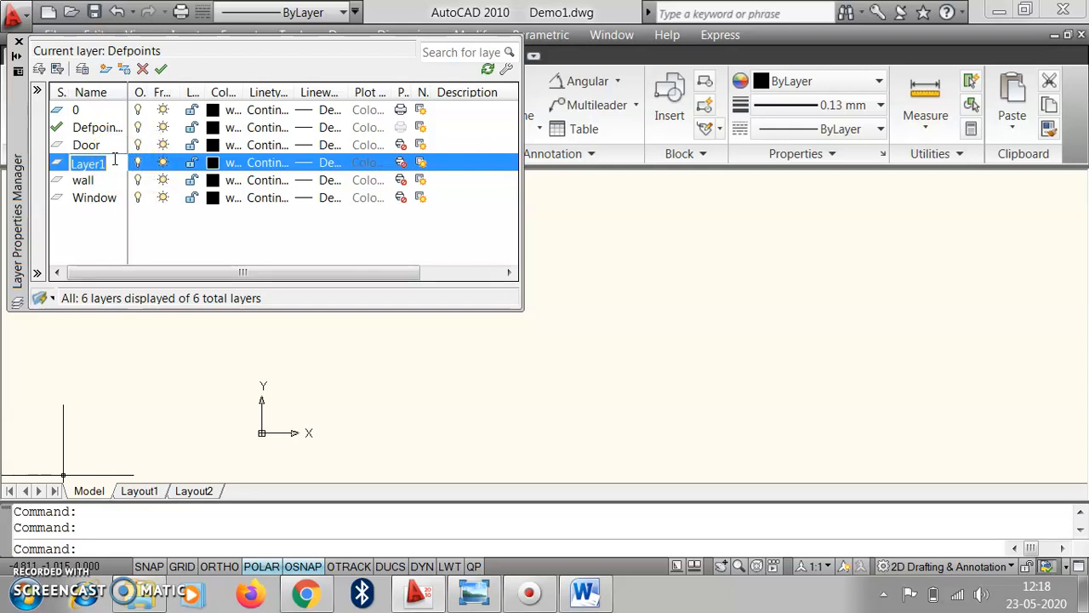
pyautogui.write('foundatopn')
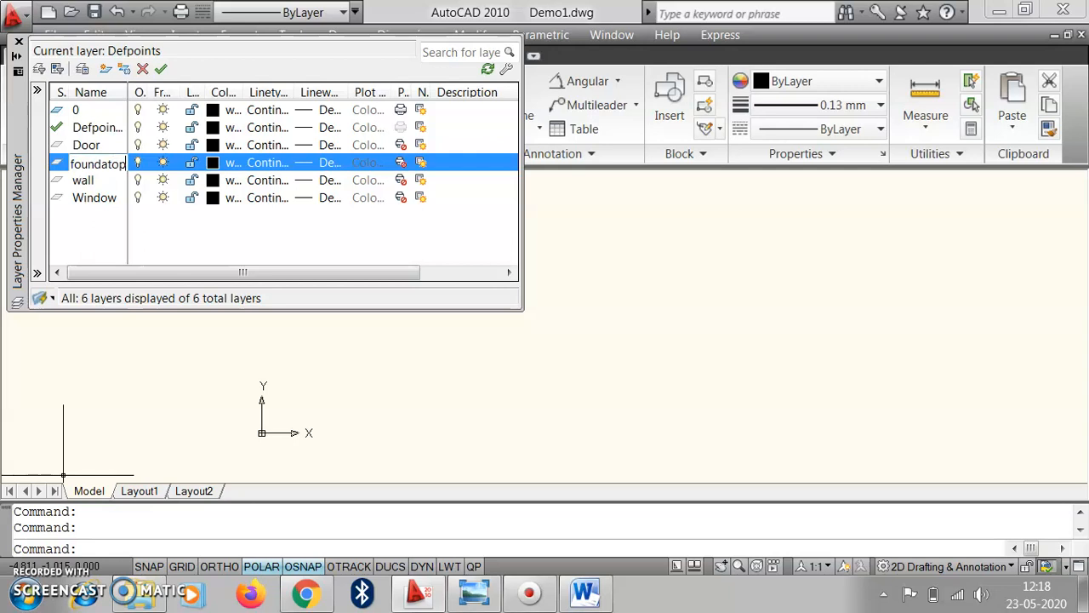
pyautogui.press('BackSpace')
pyautogui.press('BackSpace')
pyautogui.write('n')
pyautogui.press('Return')
pyautogui.press('Return')
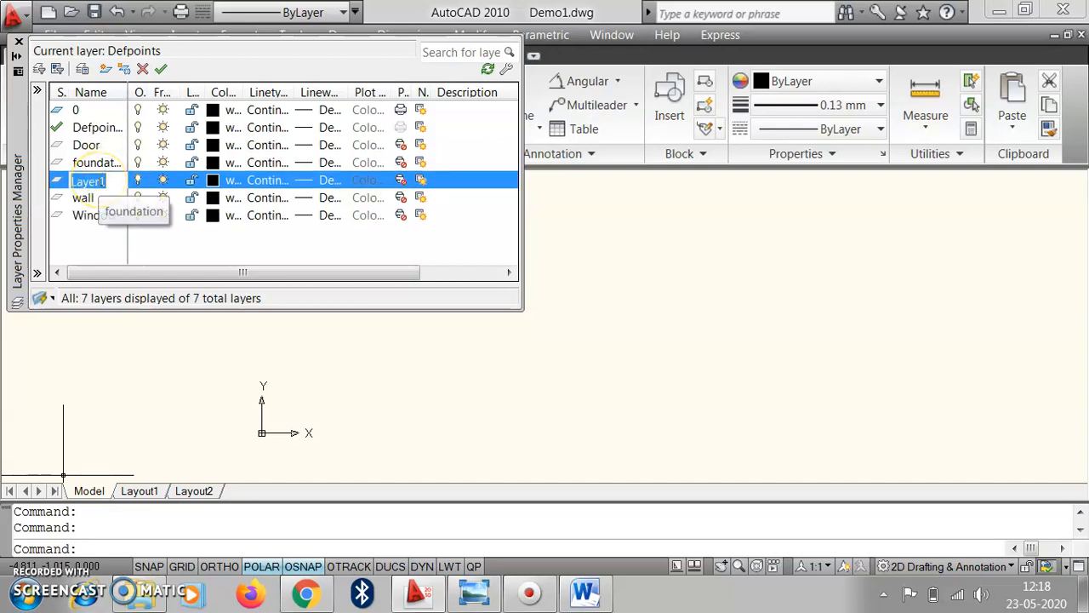
pyautogui.write('elec')
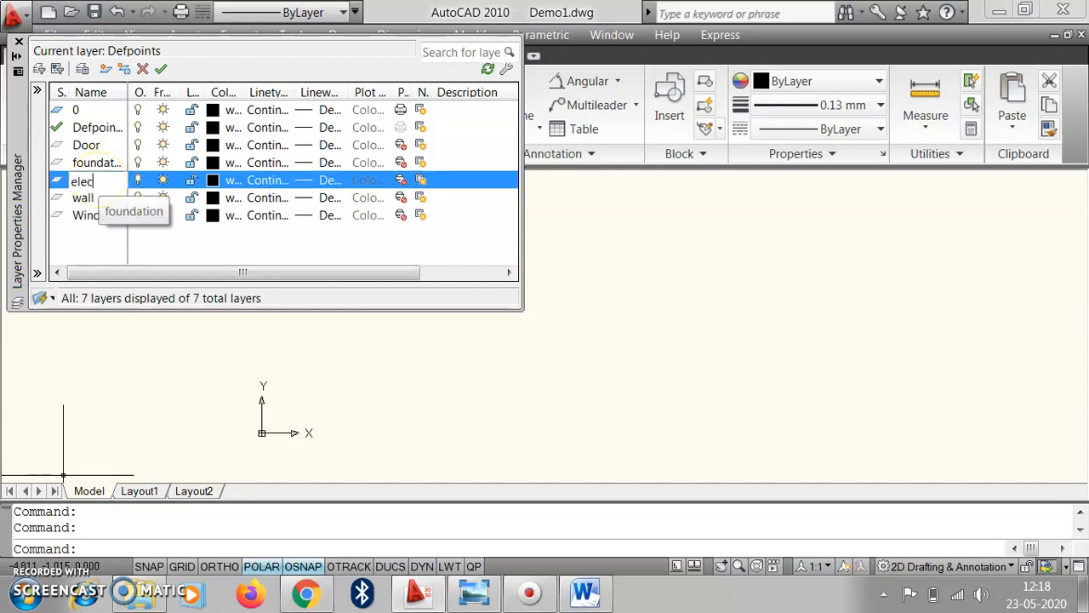
pyautogui.write('tric')
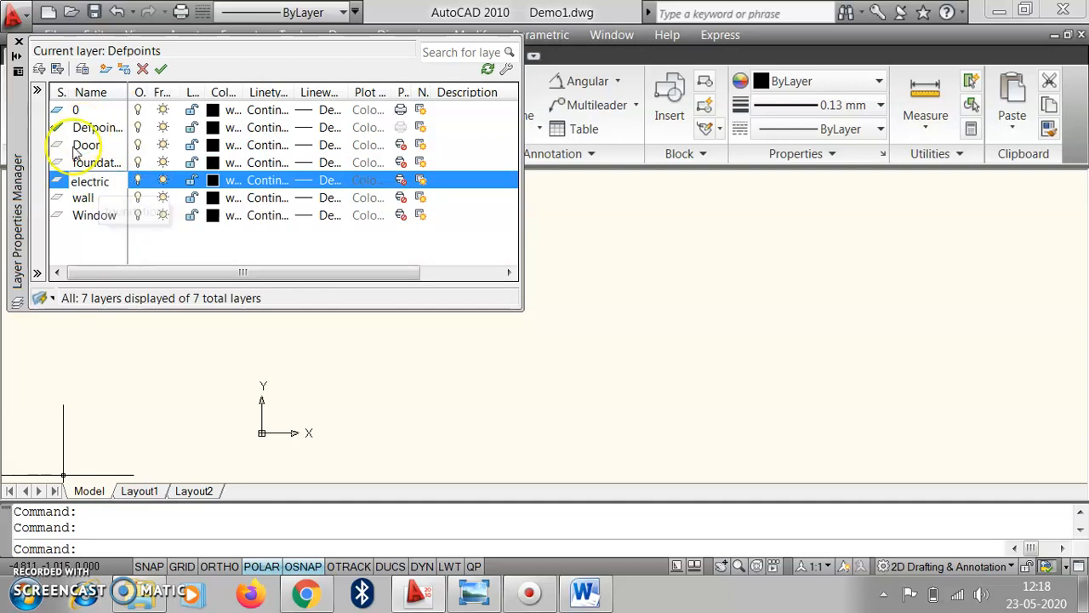
pyautogui.click(75, 240)
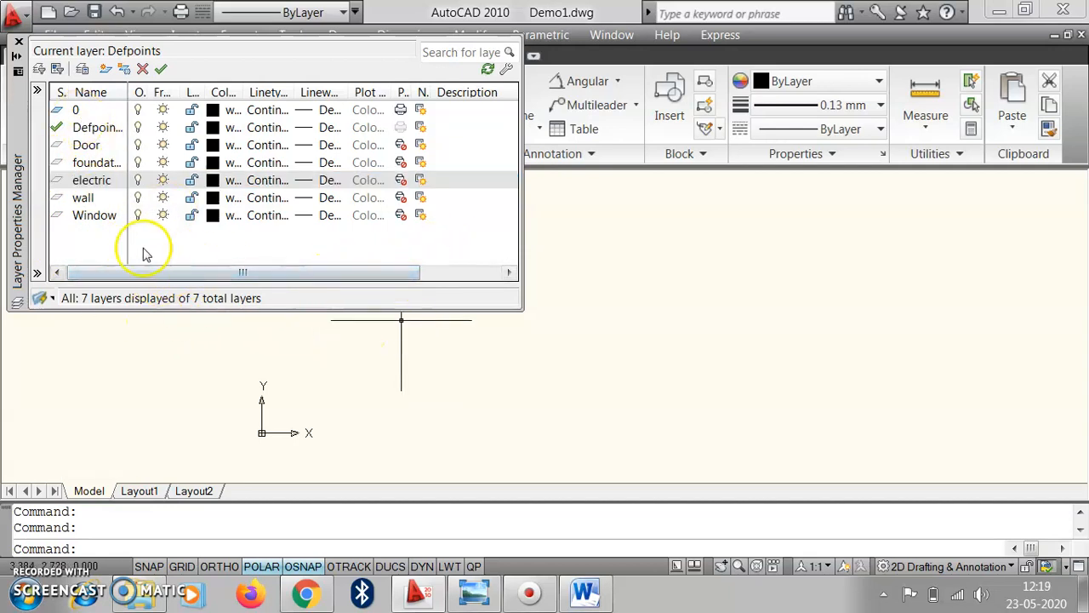
pyautogui.click(18, 42)
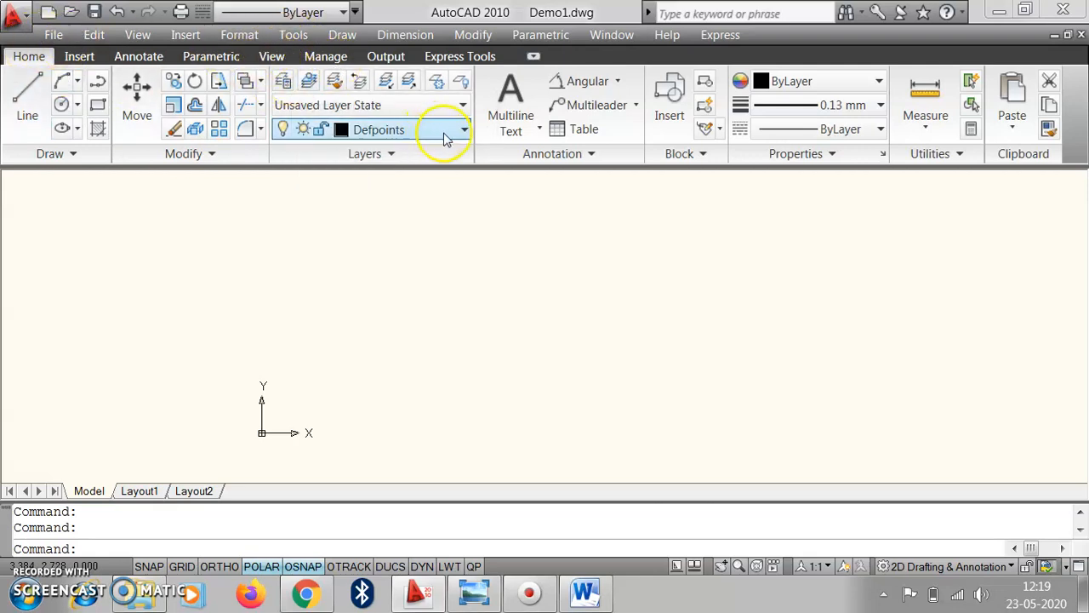
# Make wall the current layer and draw a wide rectangle as the room outline, just above the origin
pyautogui.click(387, 136)
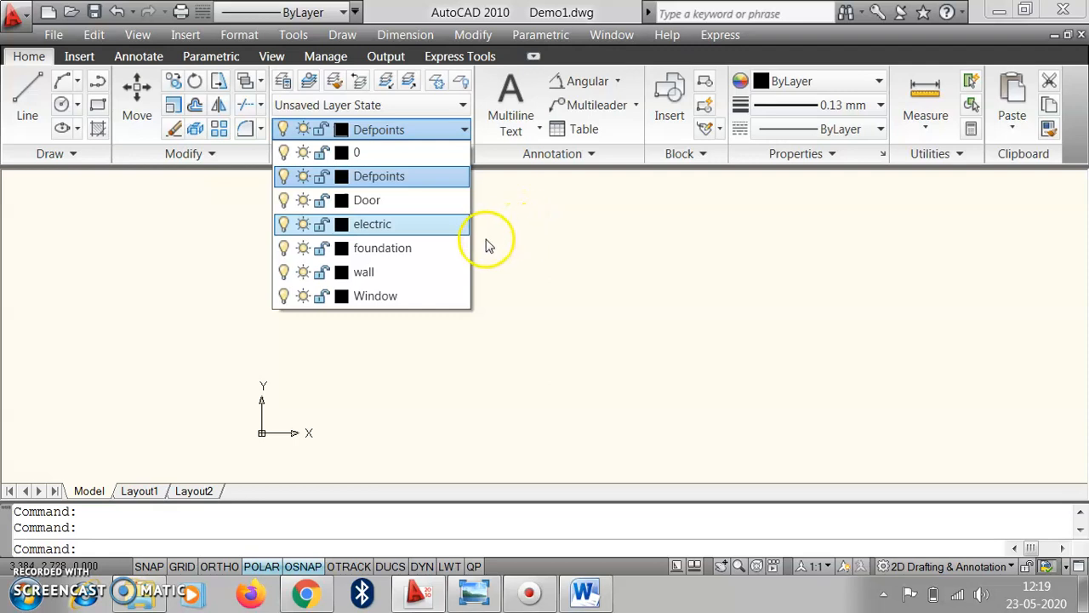
pyautogui.click(363, 279)
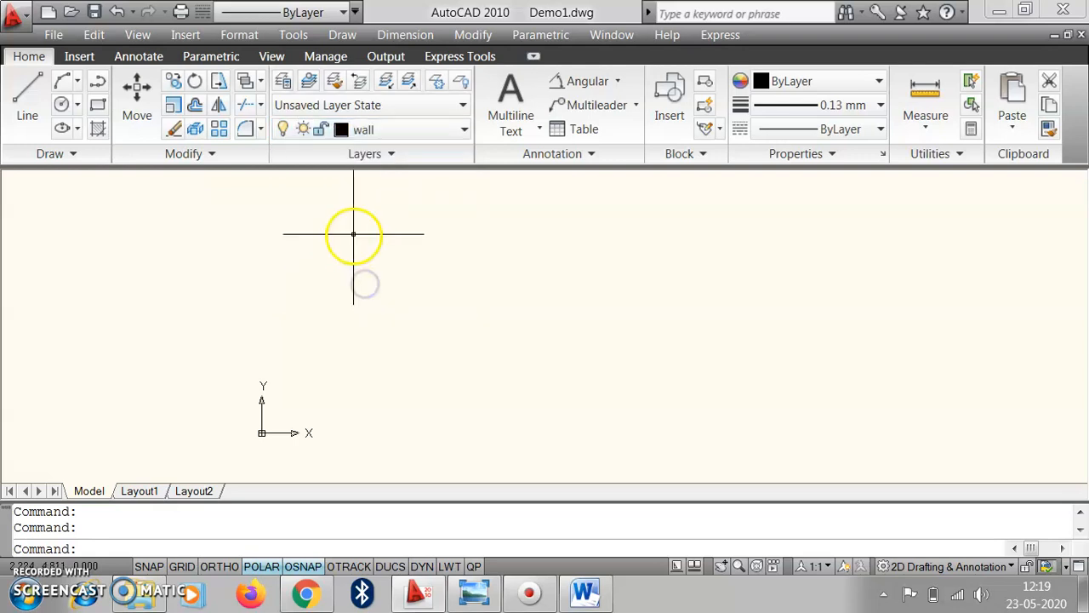
pyautogui.click(95, 109)
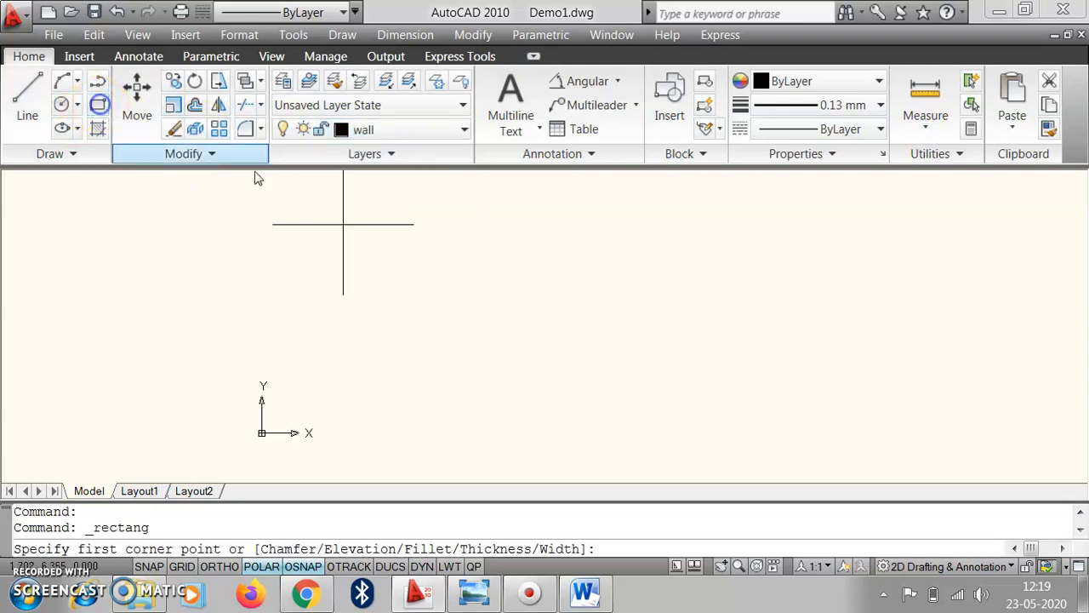
pyautogui.click(282, 266)
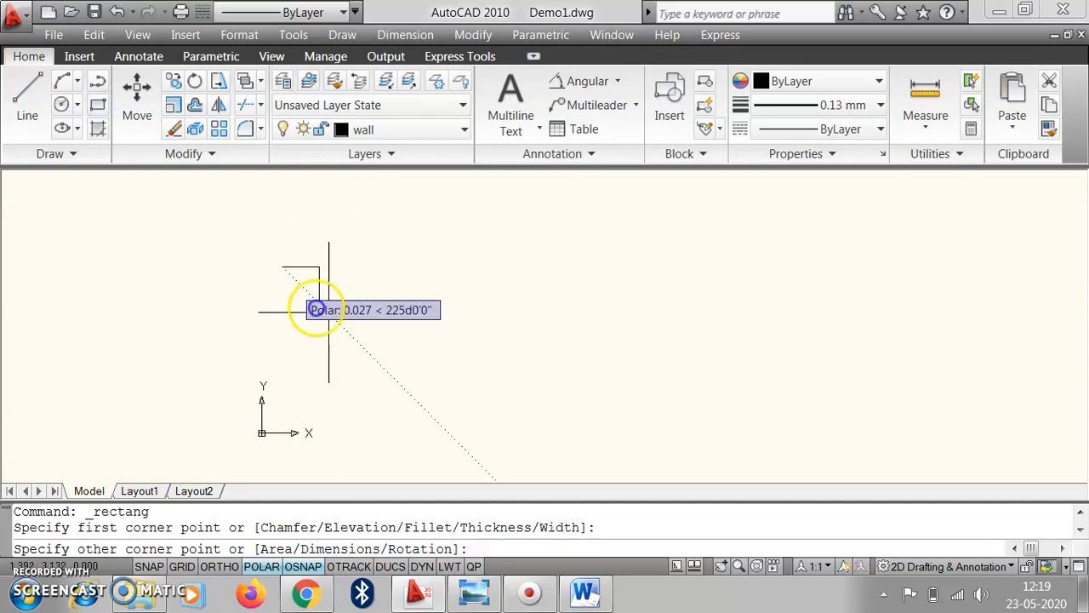
pyautogui.click(593, 424)
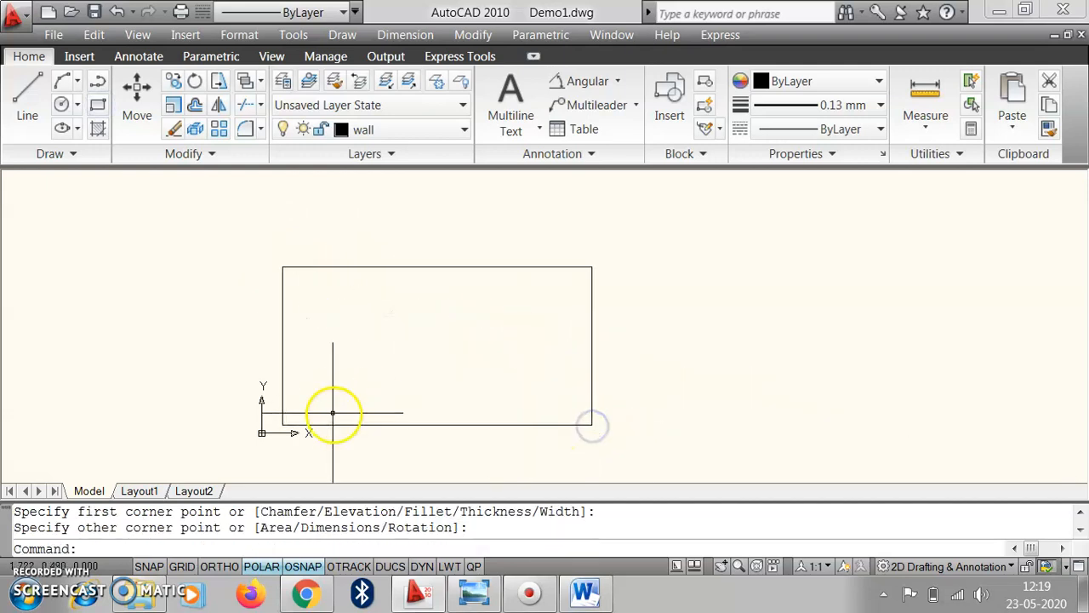
# Offset the rectangle outward by 0.23 to form the wall thickness
pyautogui.click(196, 105)
pyautogui.write('0.2')
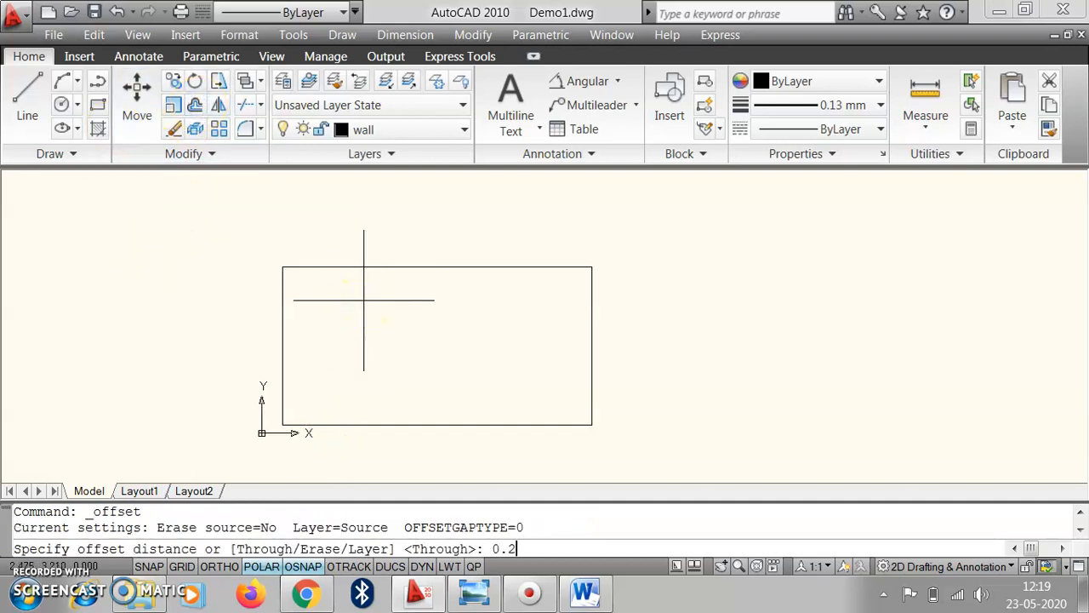
pyautogui.write('3')
pyautogui.press('Return')
pyautogui.click(468, 265)
pyautogui.click(483, 232)
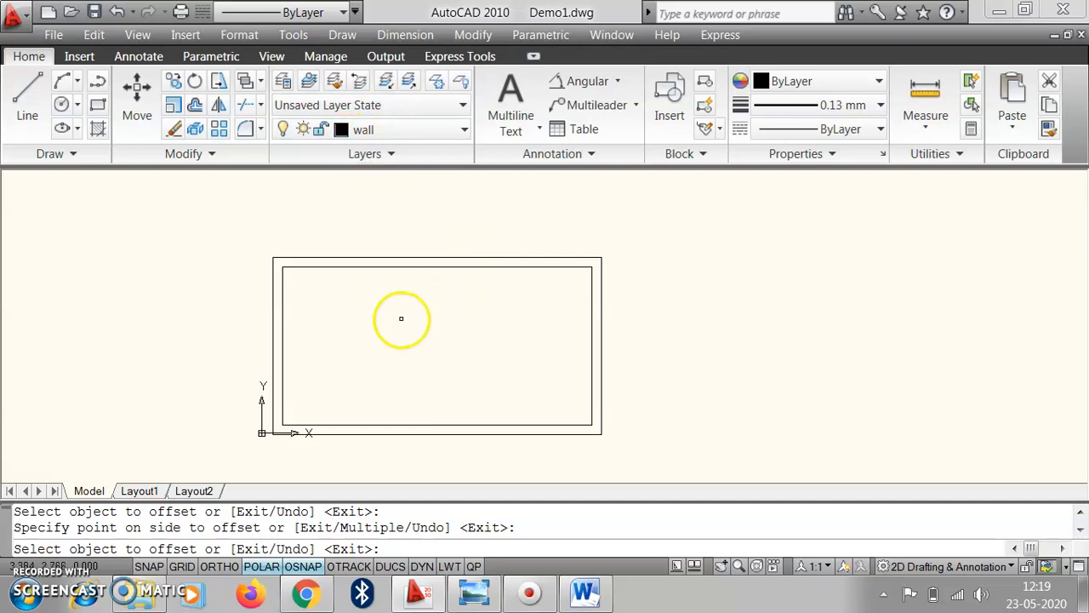
# Make Window the current layer and draw a short vertical line across the upper wall near its left corner
pyautogui.click(392, 130)
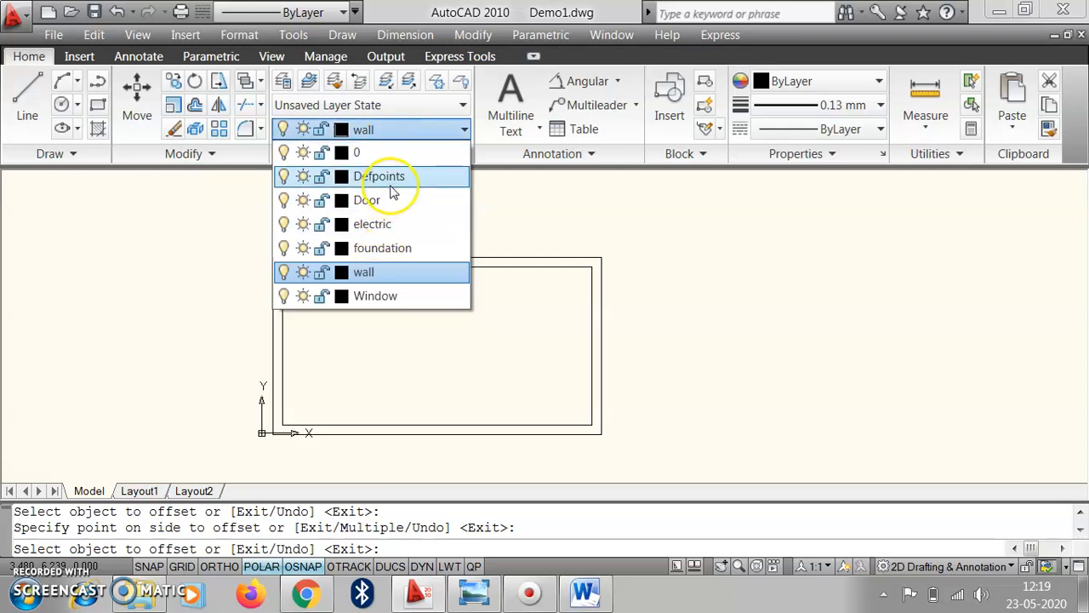
pyautogui.click(377, 296)
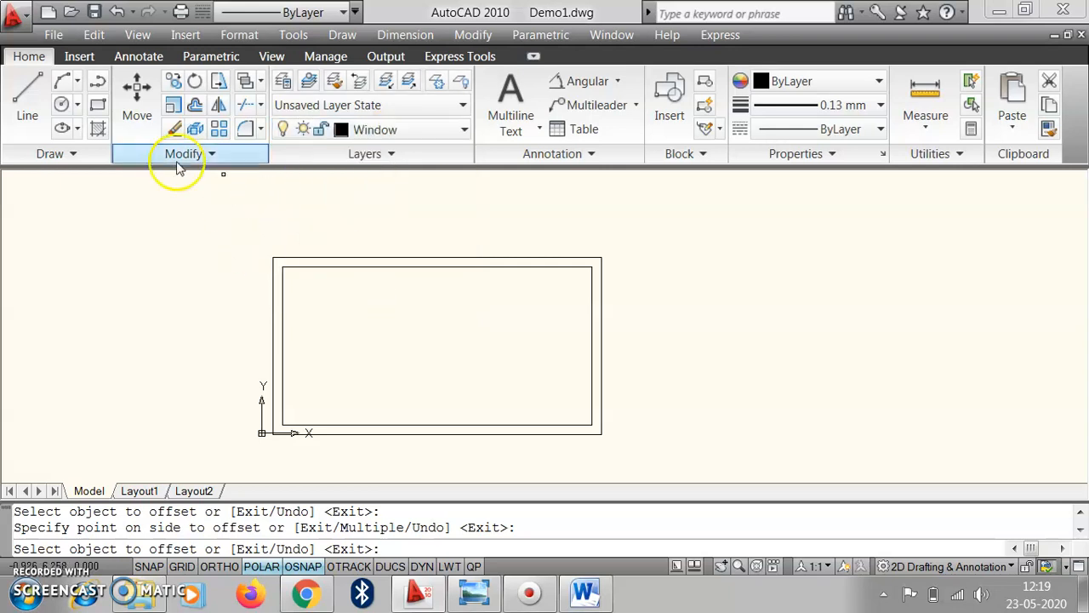
pyautogui.click(31, 106)
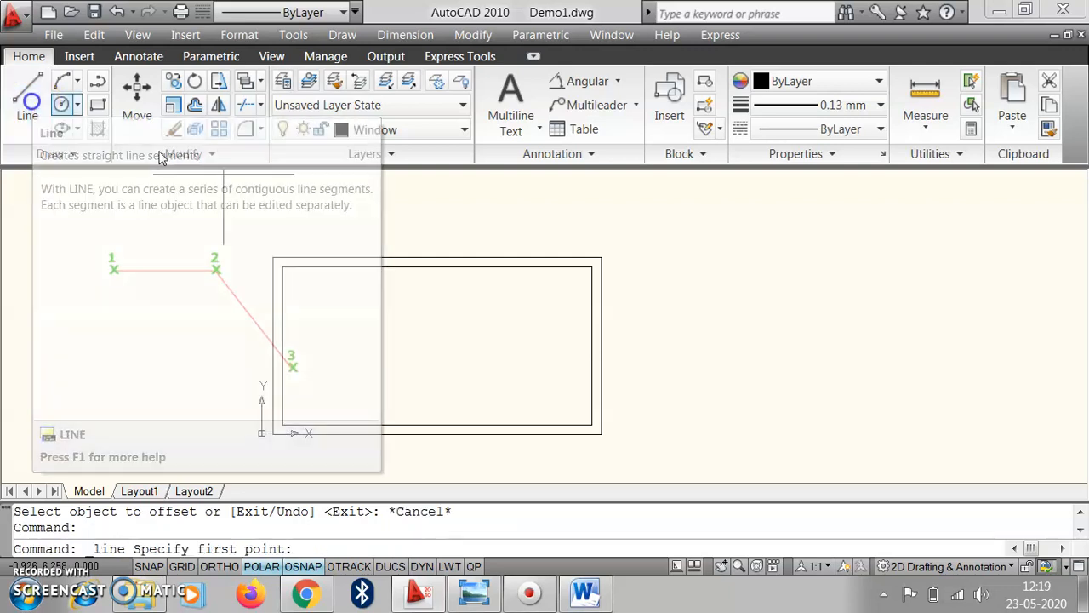
pyautogui.click(318, 253)
pyautogui.scroll(4, 316, 257)
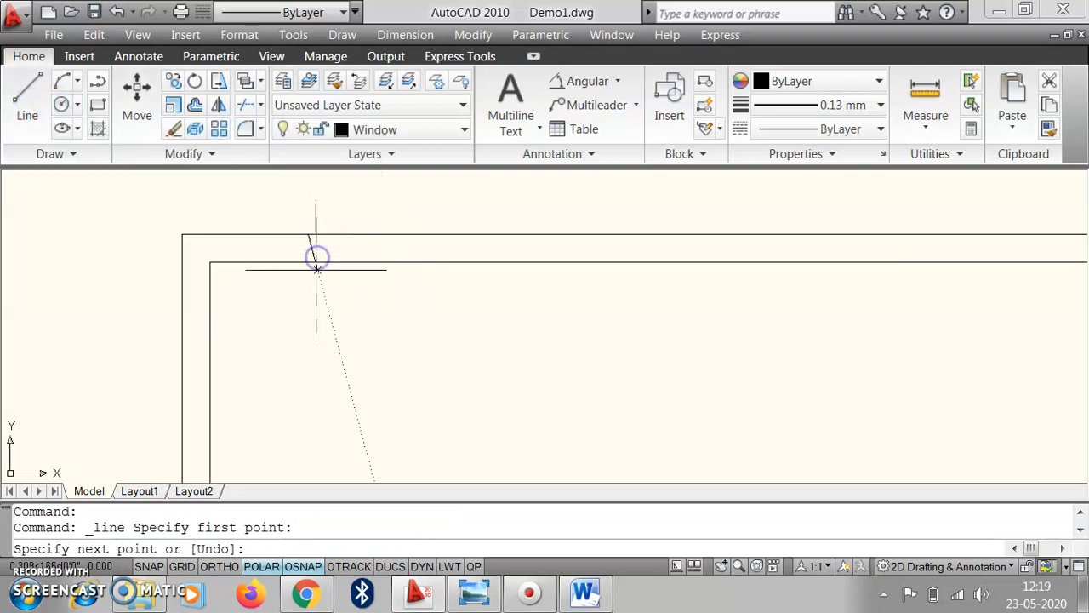
pyautogui.click(308, 262)
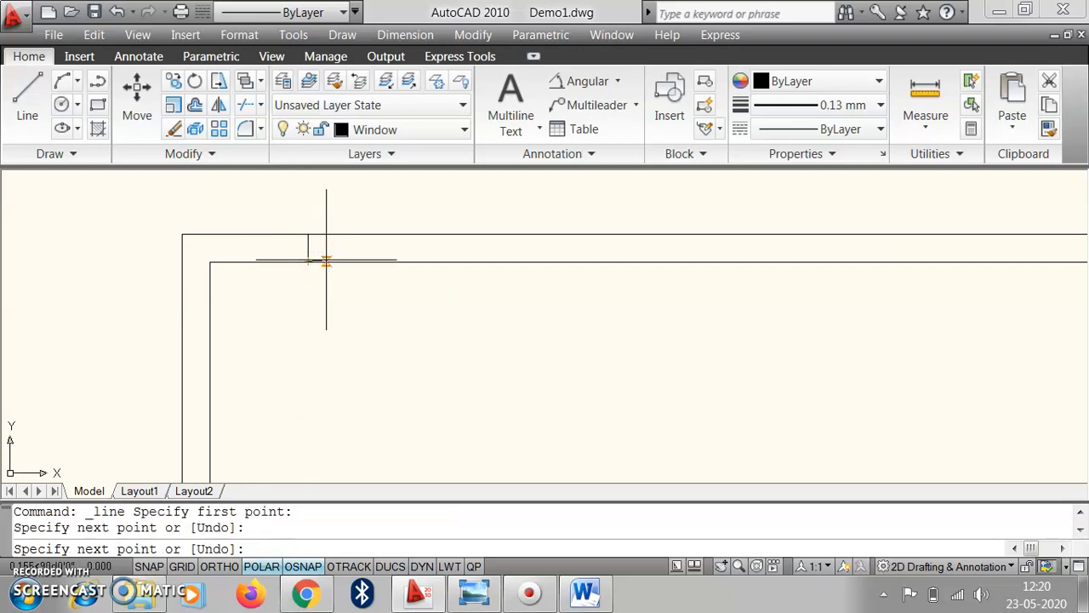
pyautogui.press('Return')
pyautogui.press('Return')
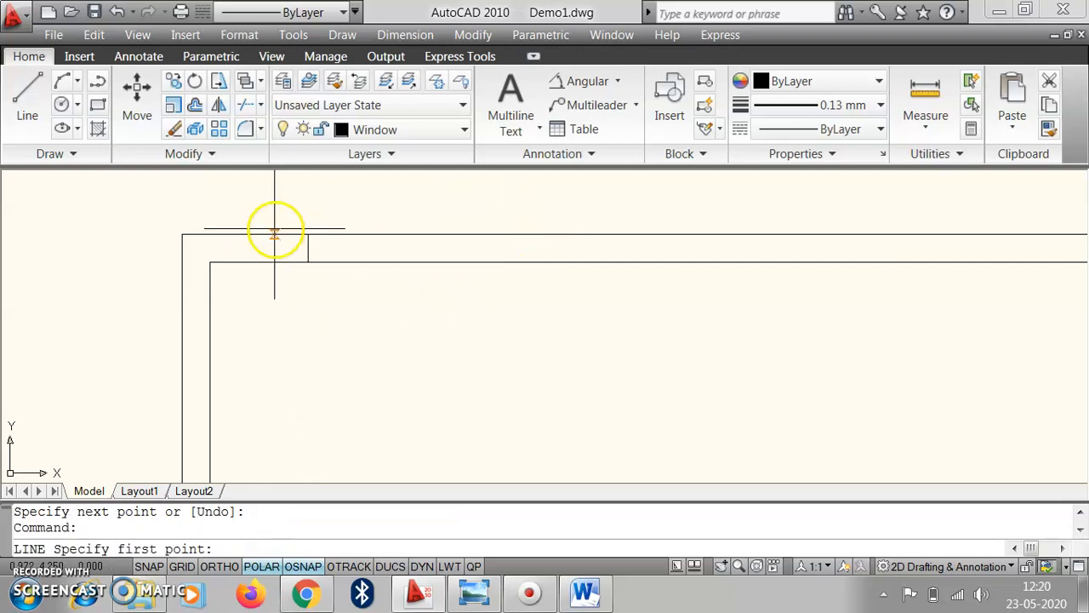
pyautogui.press('Escape')
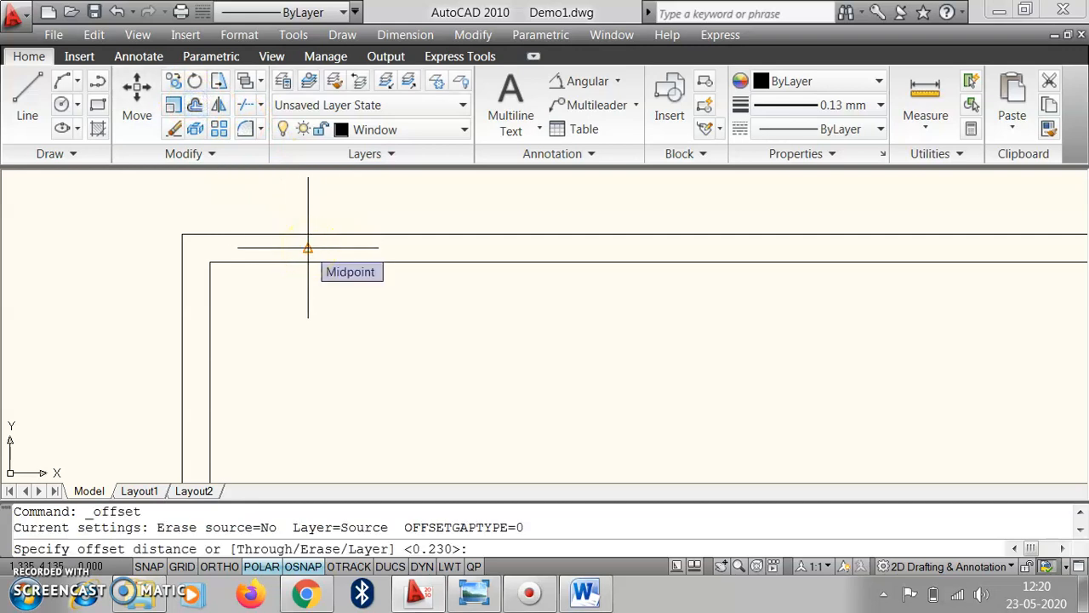
# Offset the short line across the upper wall to the right by 1 to mark the window opening
pyautogui.write('1')
pyautogui.press('Return')
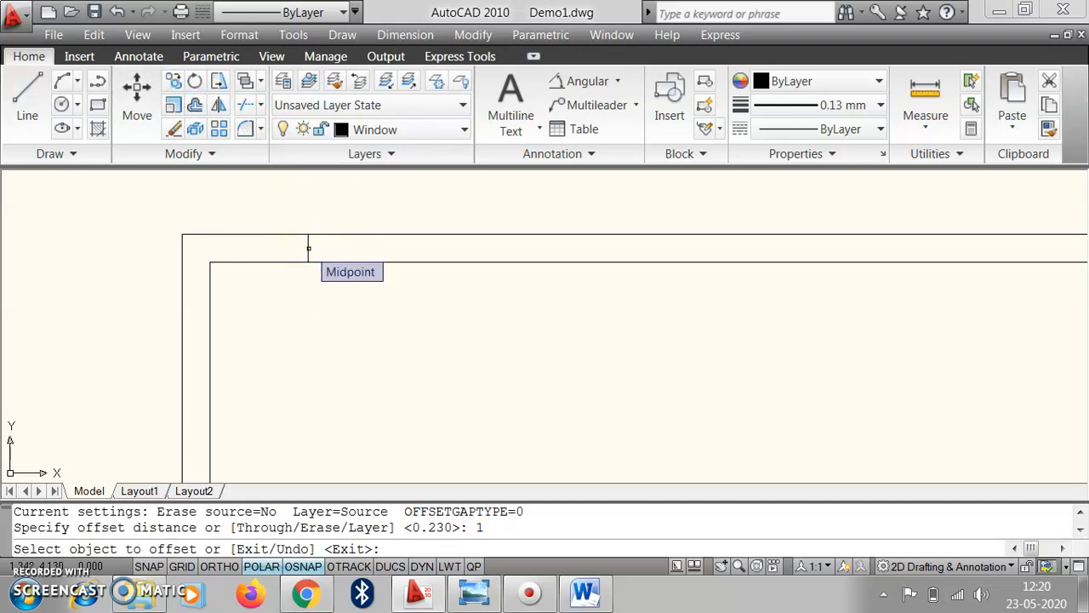
pyautogui.click(308, 245)
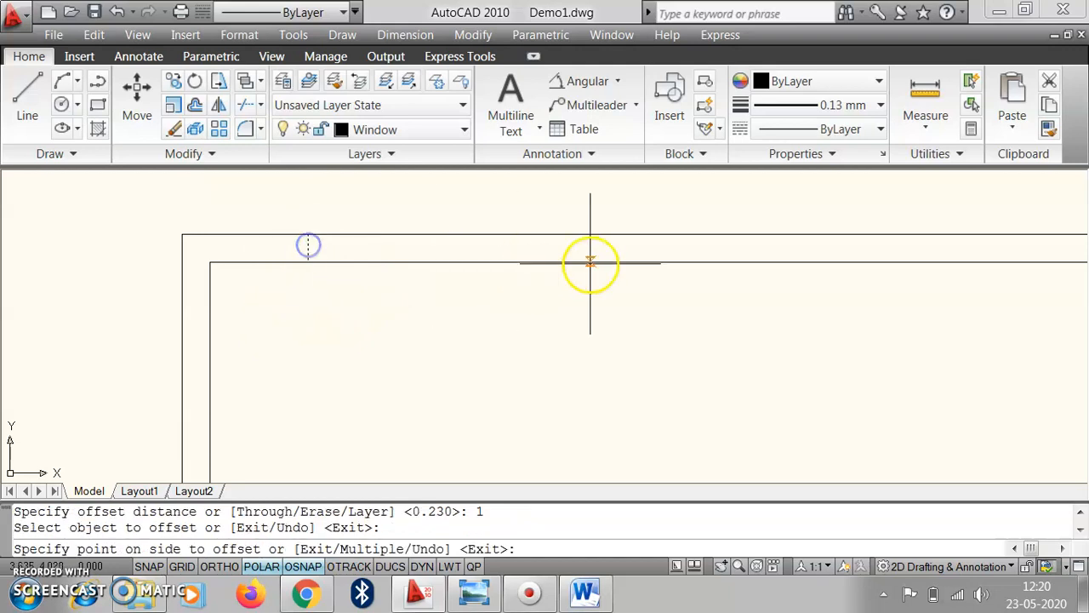
pyautogui.click(565, 252)
pyautogui.scroll(-2, 318, 302)
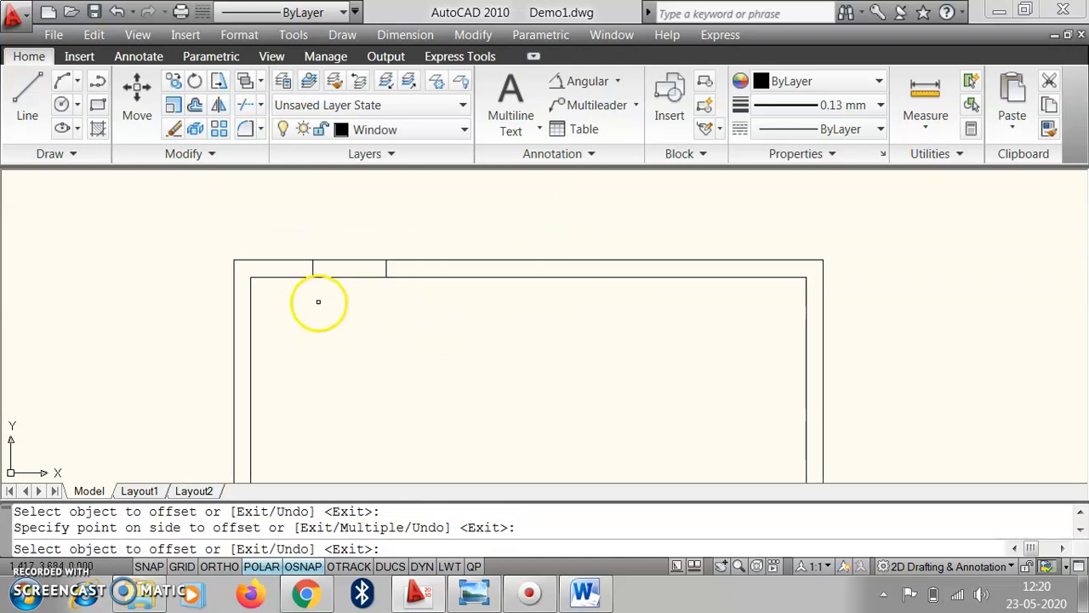
pyautogui.press('Escape')
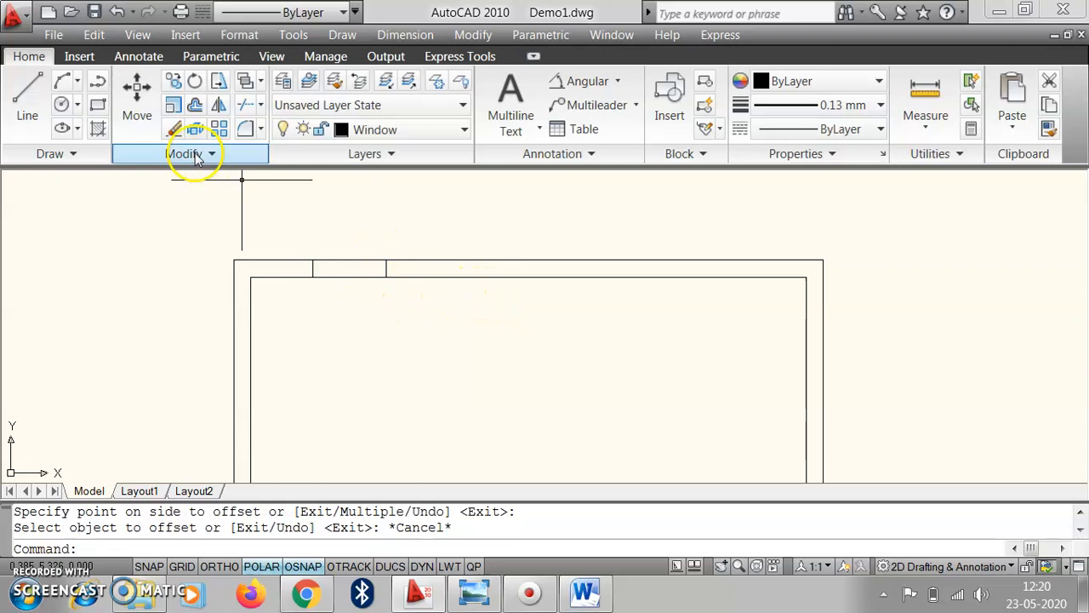
# Draw a thin rectangle inside the upper wall, spanning between the two short lines of the window opening
pyautogui.click(96, 107)
pyautogui.scroll(2, 328, 249)
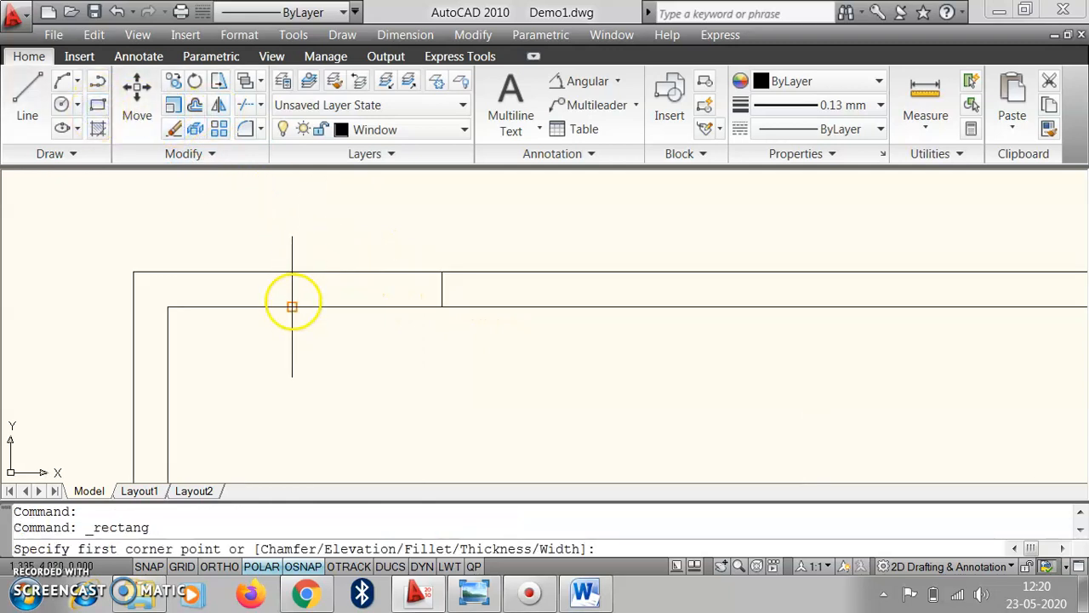
pyautogui.scroll(3, 294, 281)
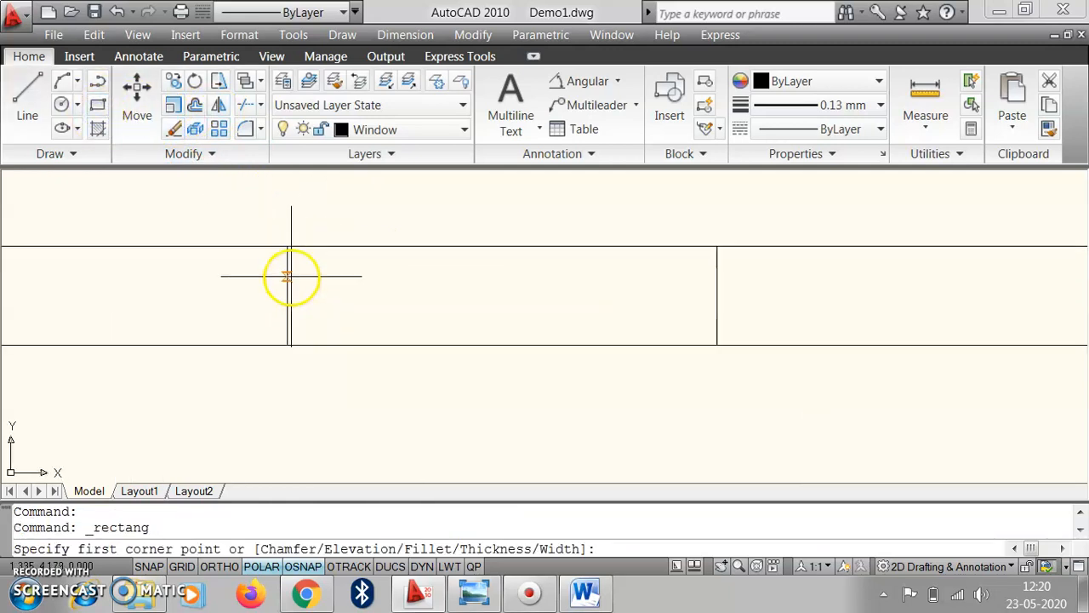
pyautogui.click(289, 266)
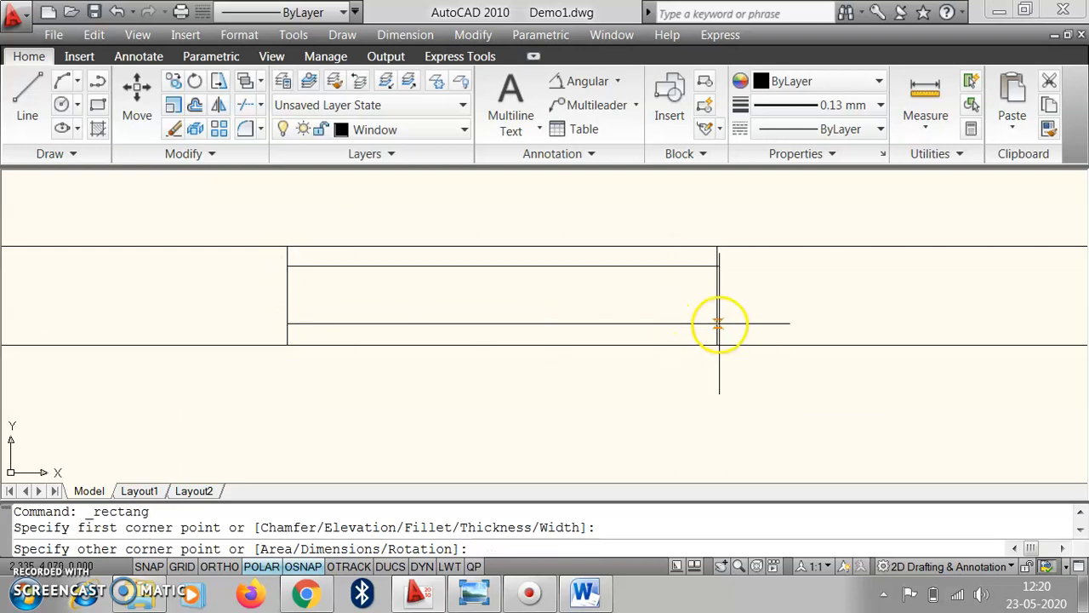
pyautogui.click(718, 326)
# Copy the window from its upper-left corner to two more places along the upper wall, near its middle and right end
pyautogui.scroll(-3, 466, 347)
pyautogui.scroll(-4, 367, 377)
pyautogui.scroll(3, 429, 387)
pyautogui.click(471, 322)
pyautogui.click(411, 316)
pyautogui.click(360, 321)
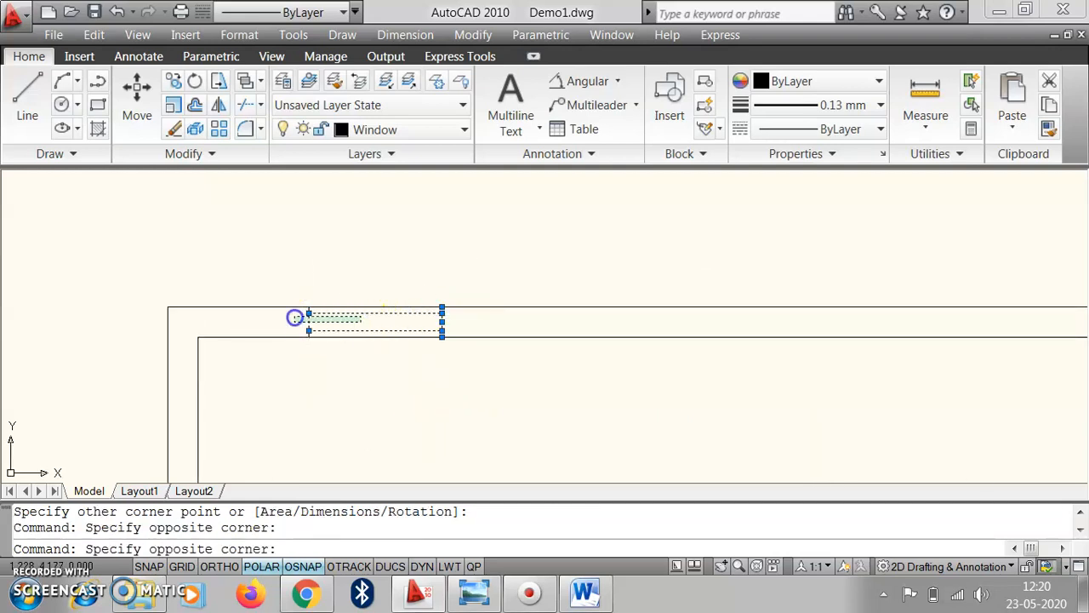
pyautogui.click(294, 317)
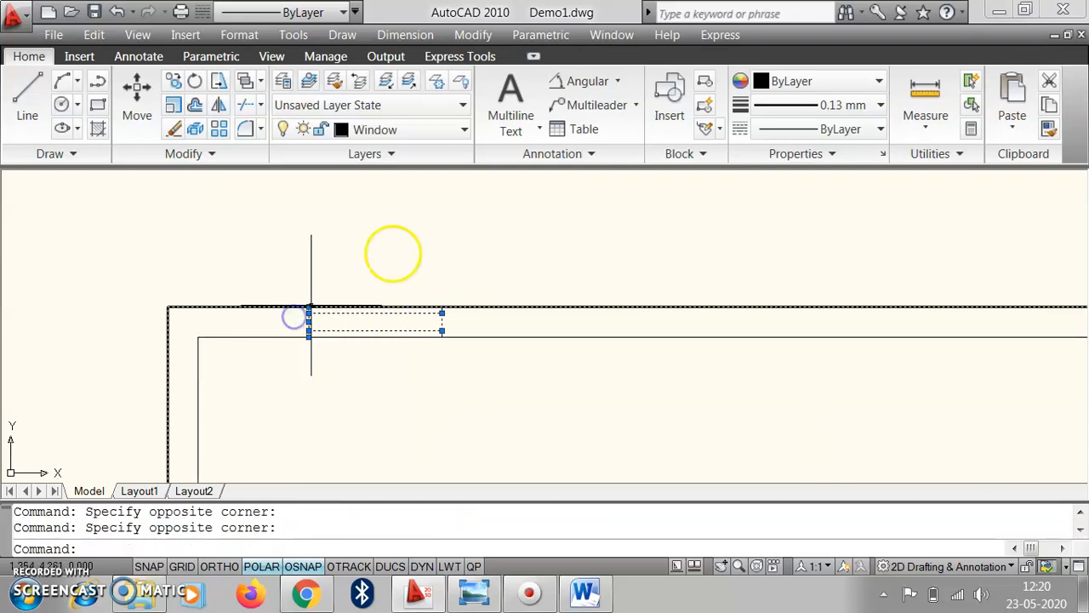
pyautogui.click(174, 81)
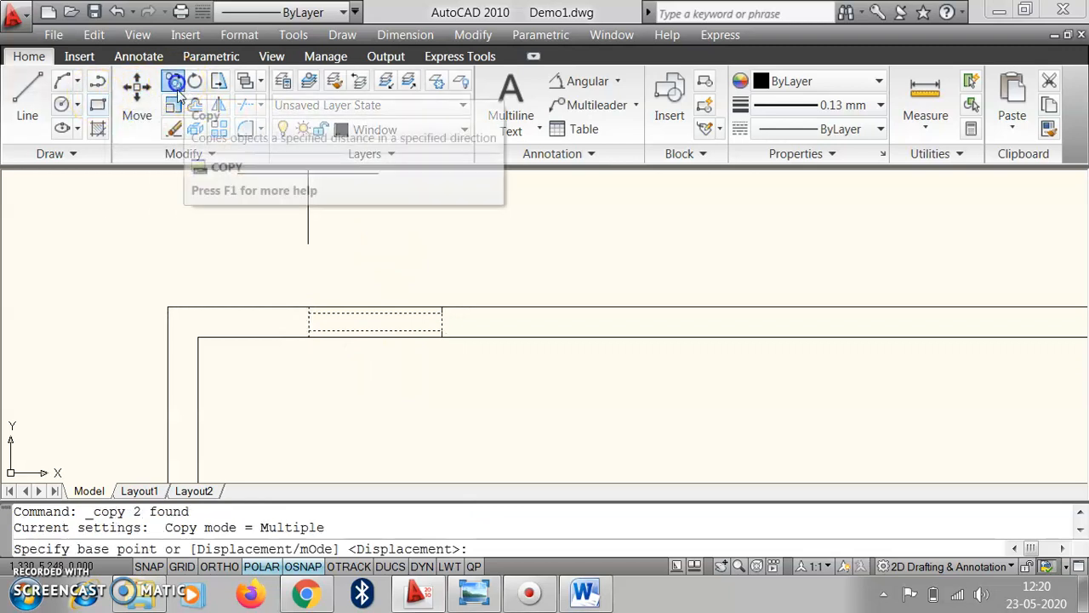
pyautogui.click(308, 306)
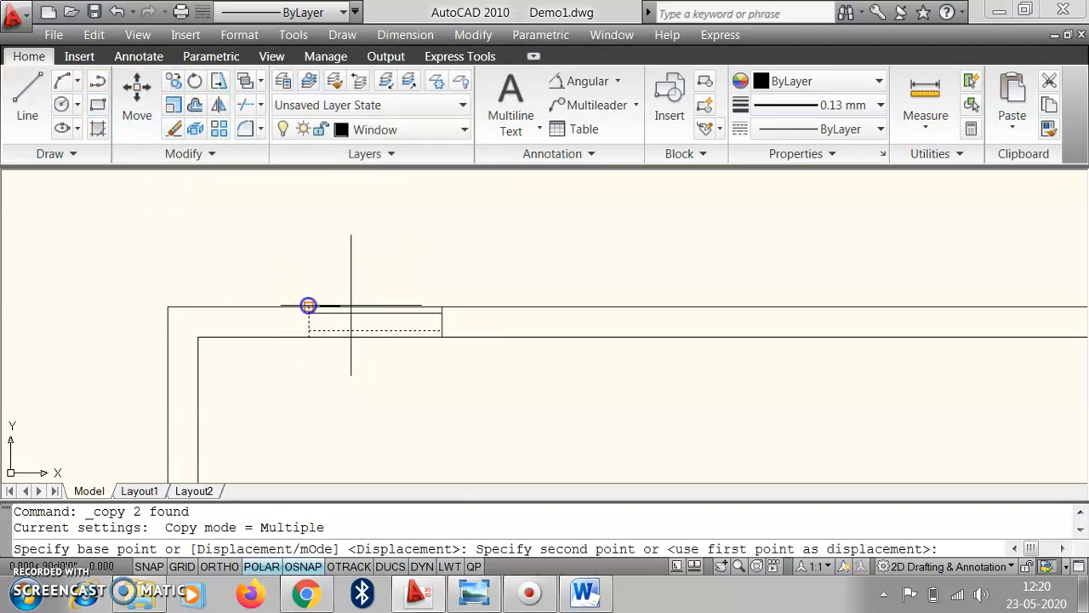
pyautogui.click(715, 307)
pyautogui.scroll(-4, 401, 349)
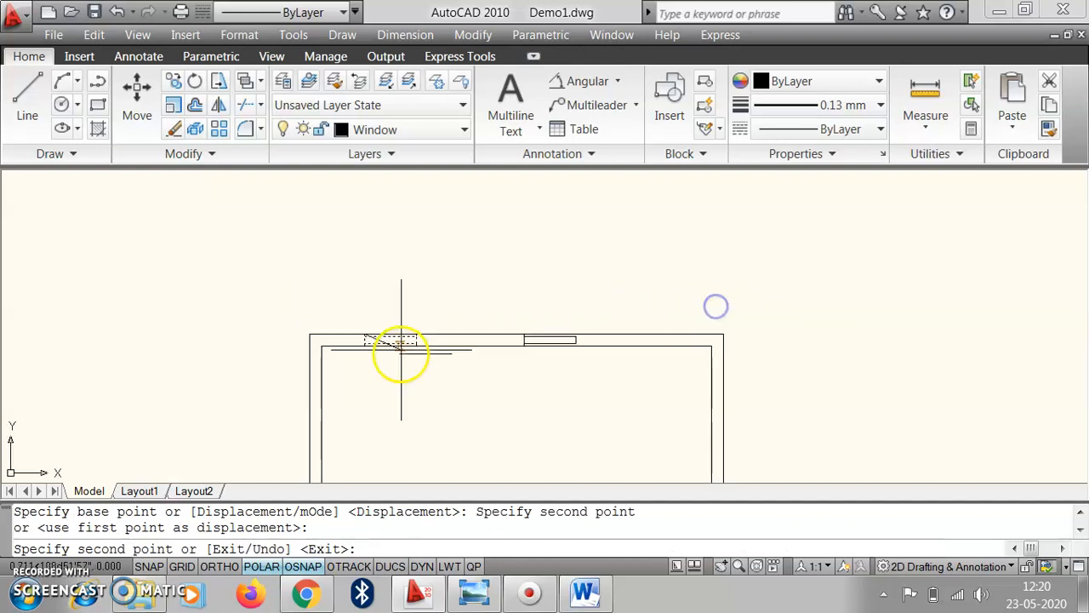
pyautogui.click(666, 335)
pyautogui.press('Escape')
# Copy the first window of the upper wall into the room, a little below the original
pyautogui.scroll(5, 645, 334)
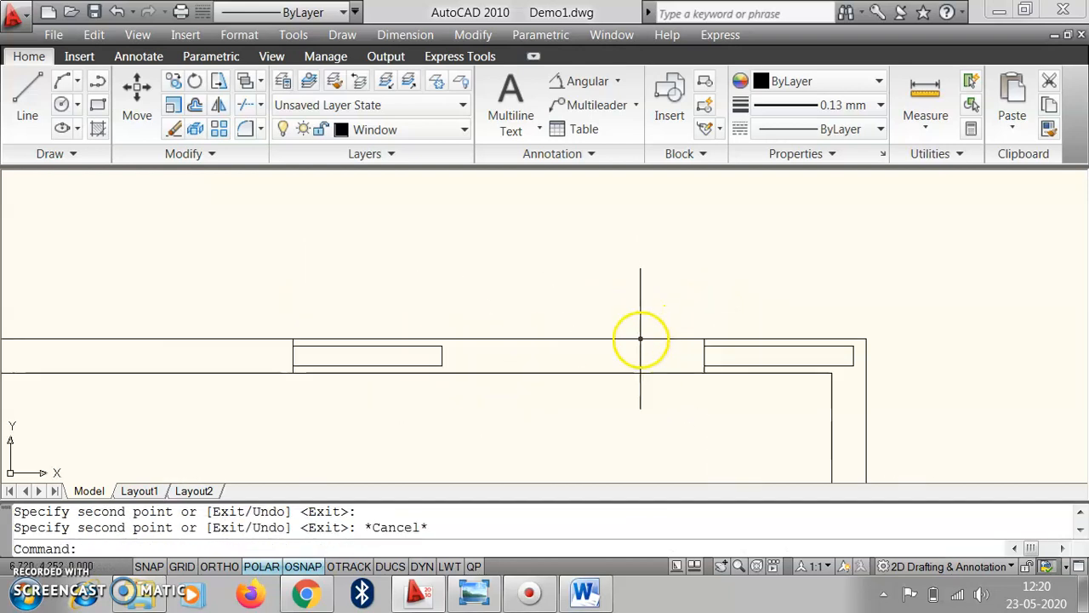
pyautogui.scroll(-3, 289, 347)
pyautogui.scroll(2, 195, 348)
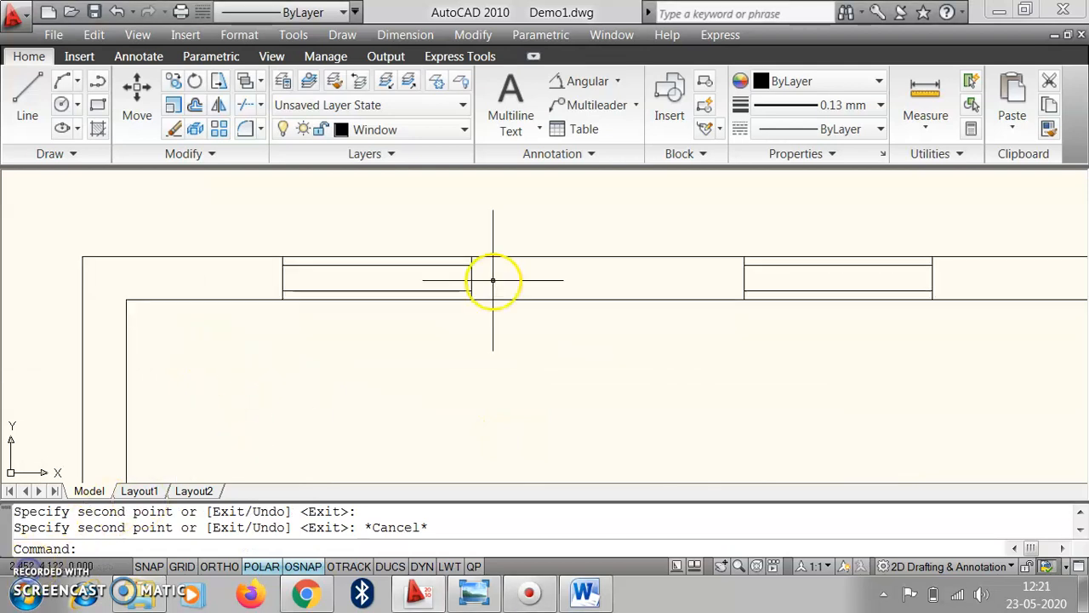
pyautogui.click(485, 280)
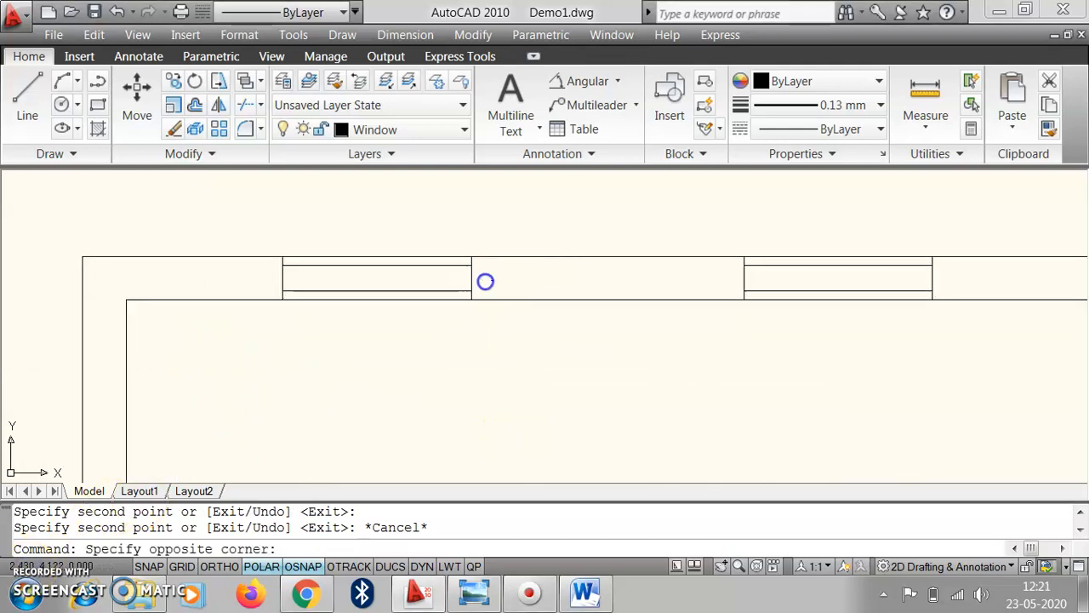
pyautogui.click(250, 281)
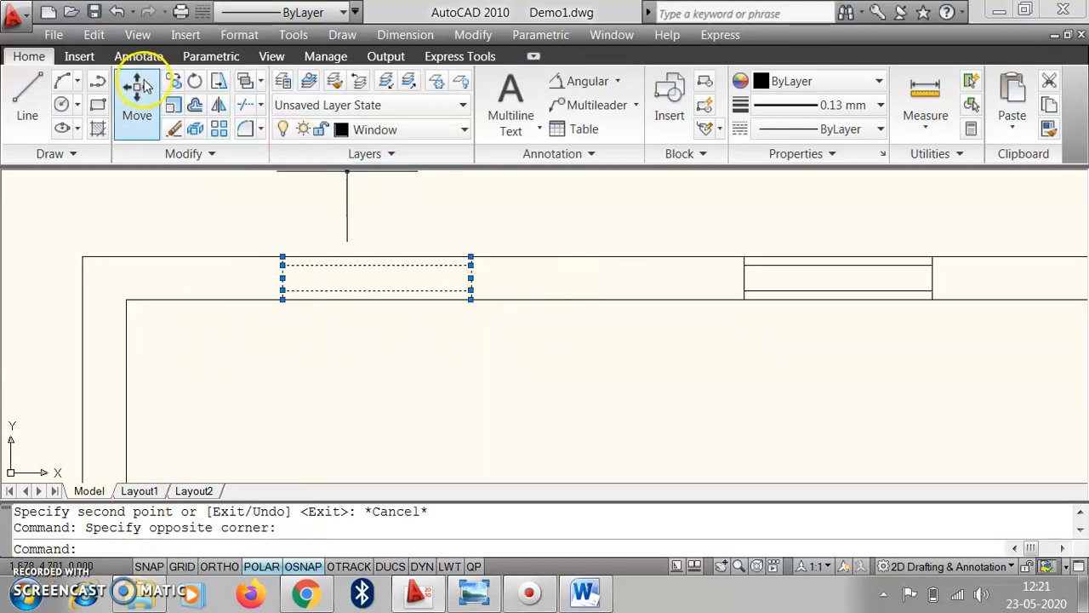
pyautogui.click(172, 80)
pyautogui.scroll(-1, 486, 189)
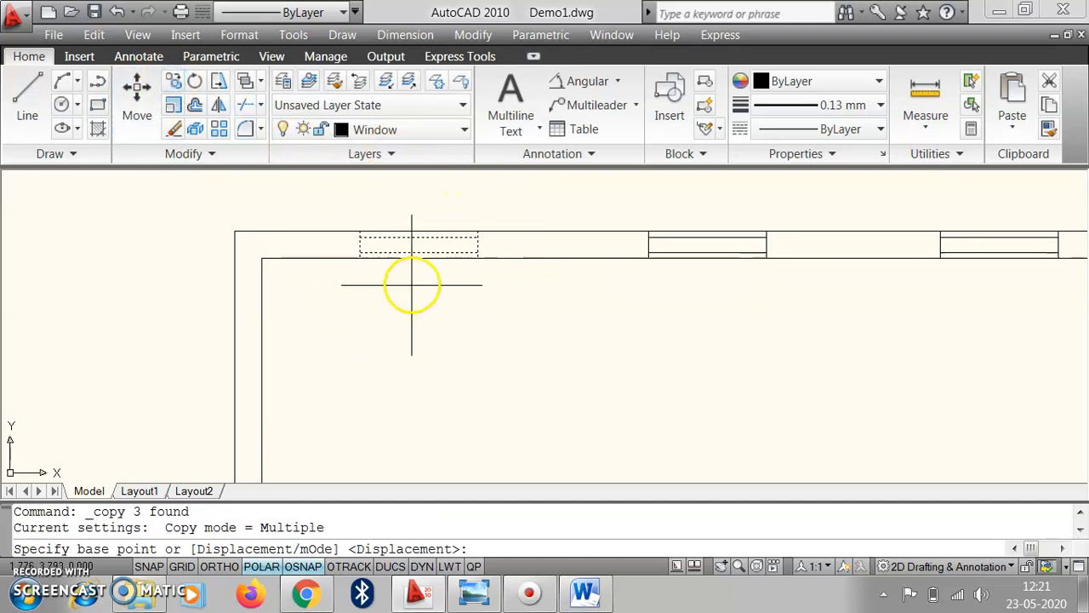
pyautogui.click(361, 258)
pyautogui.click(350, 393)
pyautogui.press('Escape')
# Rotate the window copy inside the room by 90 degrees about its lower-left corner
pyautogui.click(486, 417)
pyautogui.click(306, 334)
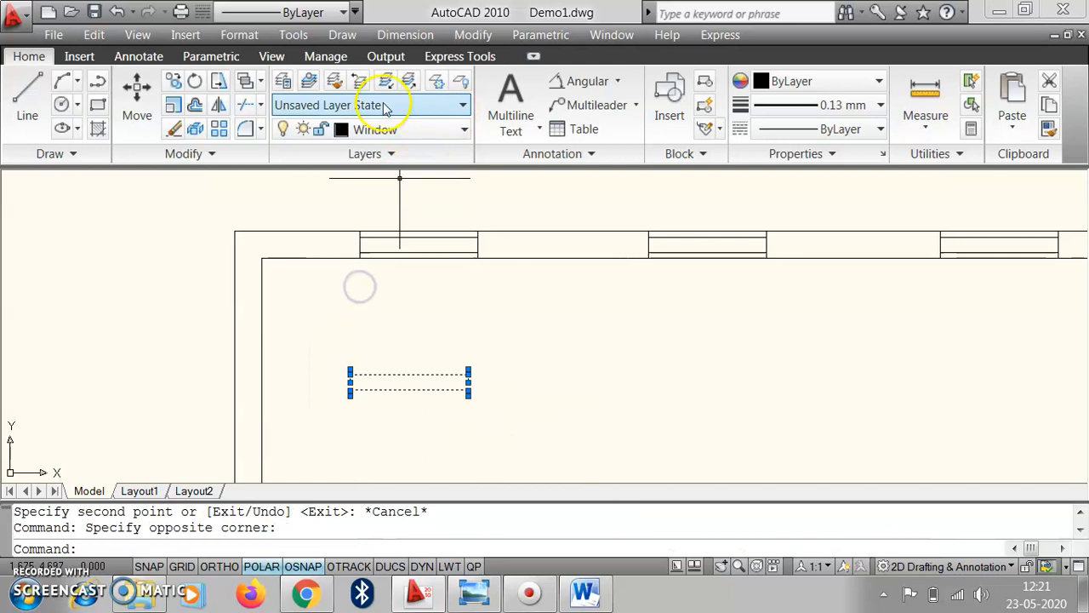
pyautogui.click(196, 81)
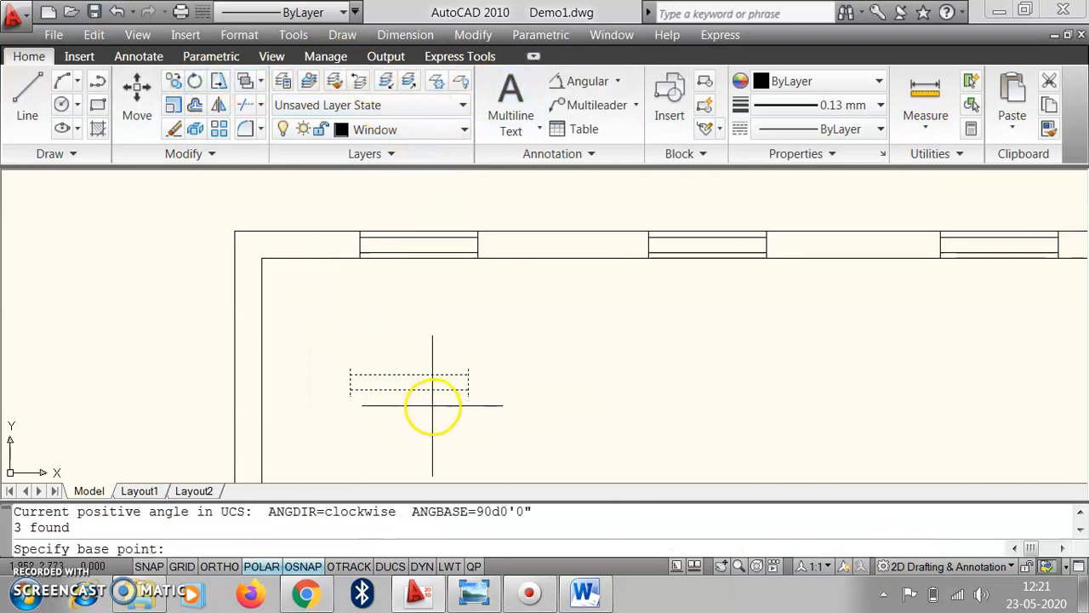
pyautogui.click(350, 395)
pyautogui.write('90')
pyautogui.press('Return')
# Copy the rotated window from its lower-right corner to two places in the left wall and one in the right wall
pyautogui.scroll(-3, 388, 411)
pyautogui.scroll(3, 413, 396)
pyautogui.click(432, 370)
pyautogui.click(365, 226)
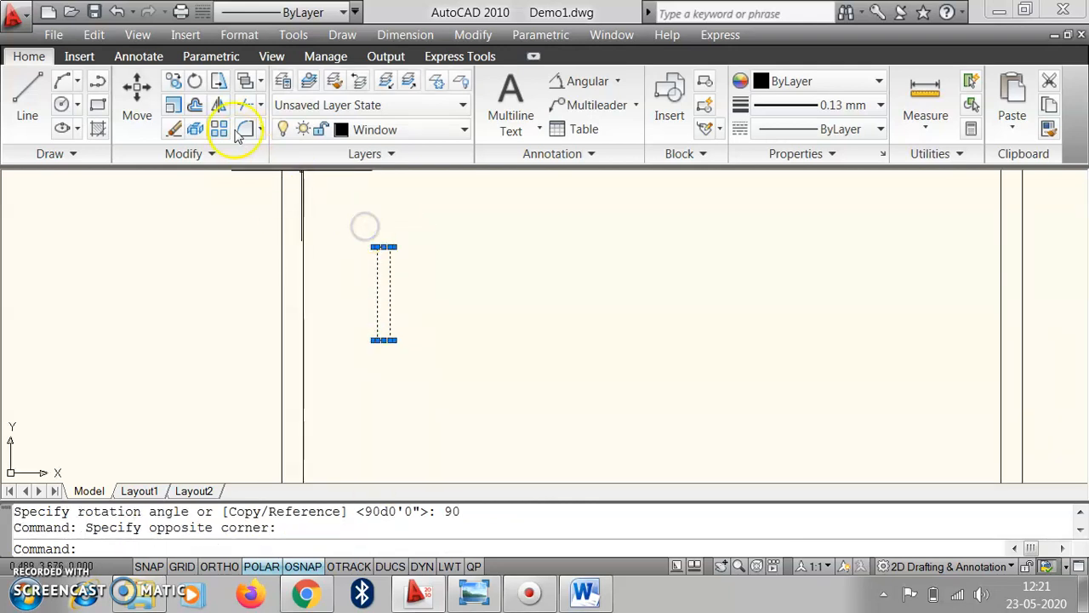
pyautogui.click(174, 82)
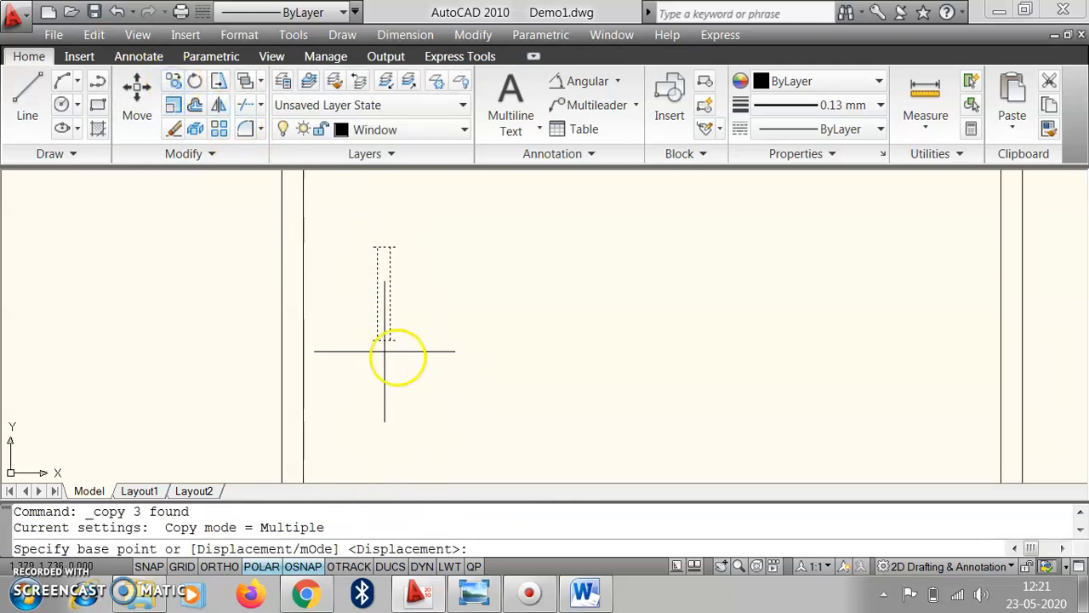
pyautogui.click(401, 341)
pyautogui.scroll(-2, 332, 389)
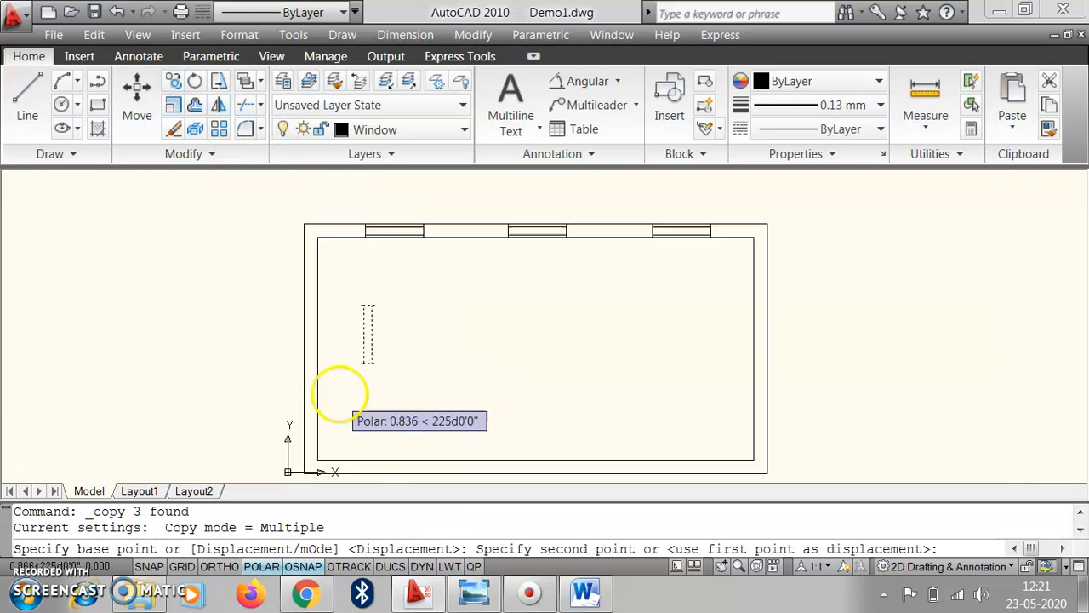
pyautogui.click(318, 316)
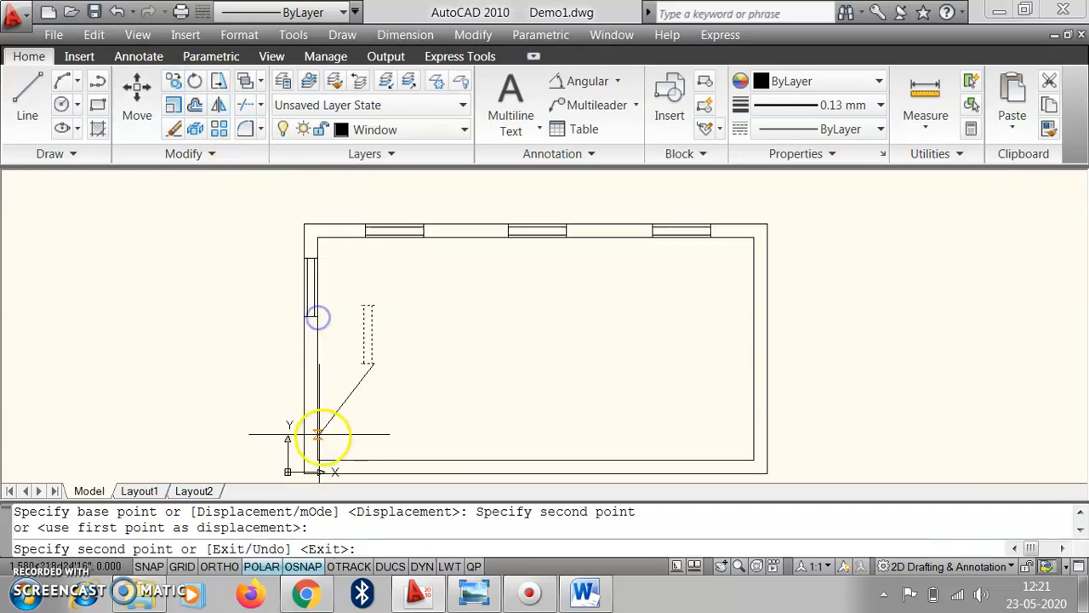
pyautogui.click(315, 429)
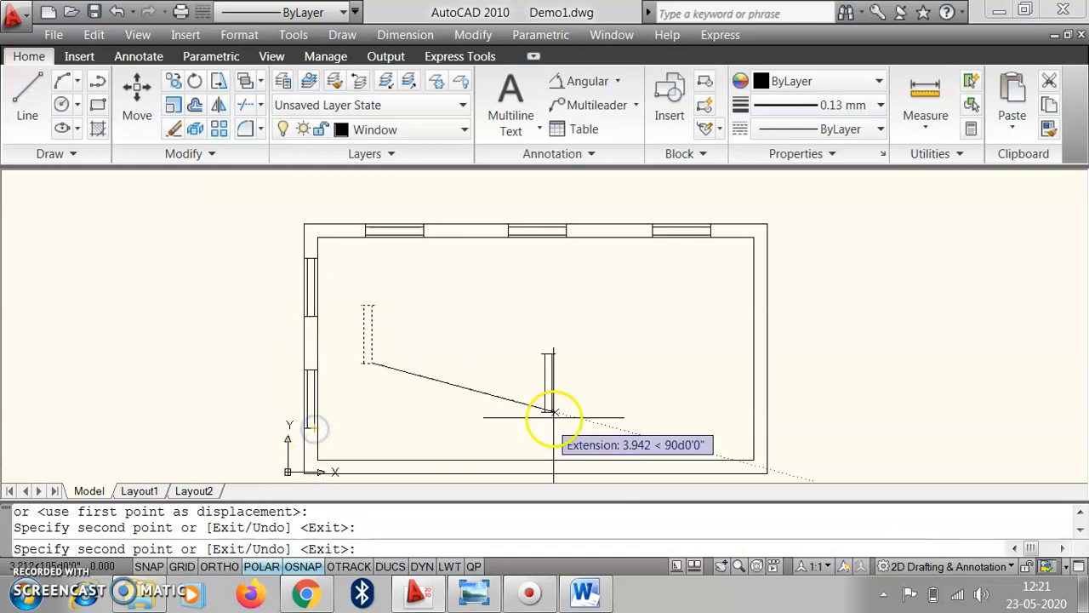
pyautogui.click(767, 327)
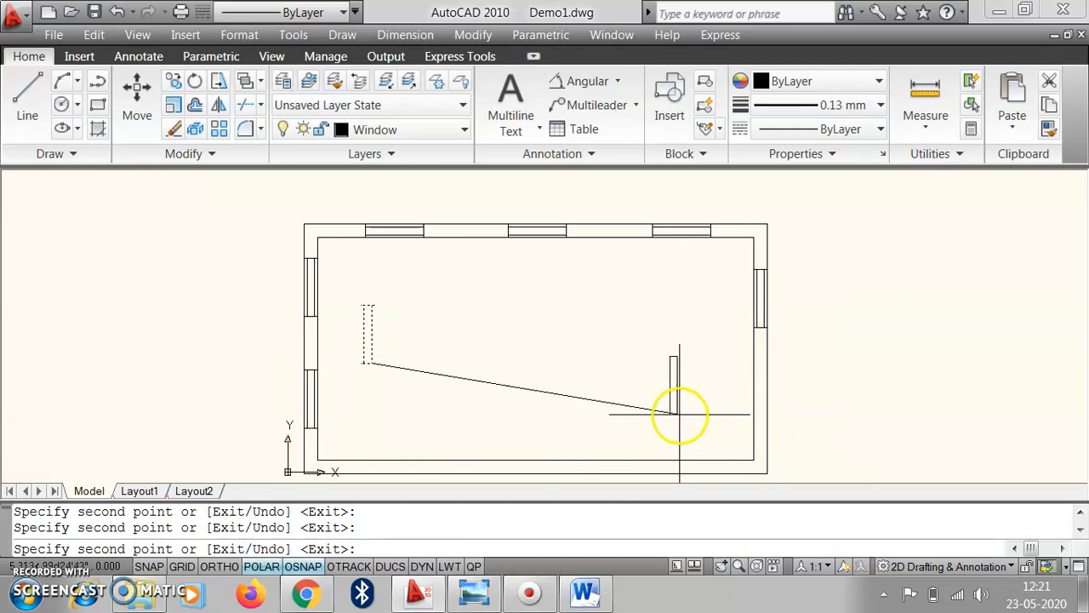
pyautogui.press('Escape')
# Delete the spare rotated window left inside the room
pyautogui.scroll(-3, 630, 313)
pyautogui.scroll(4, 445, 335)
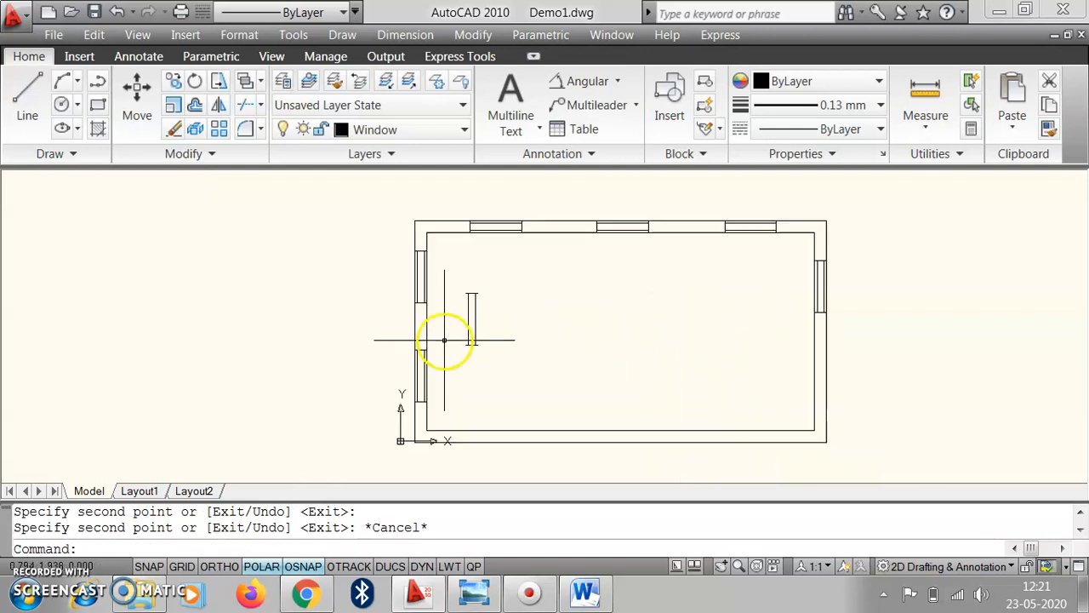
pyautogui.click(547, 380)
pyautogui.click(486, 301)
pyautogui.press('Delete')
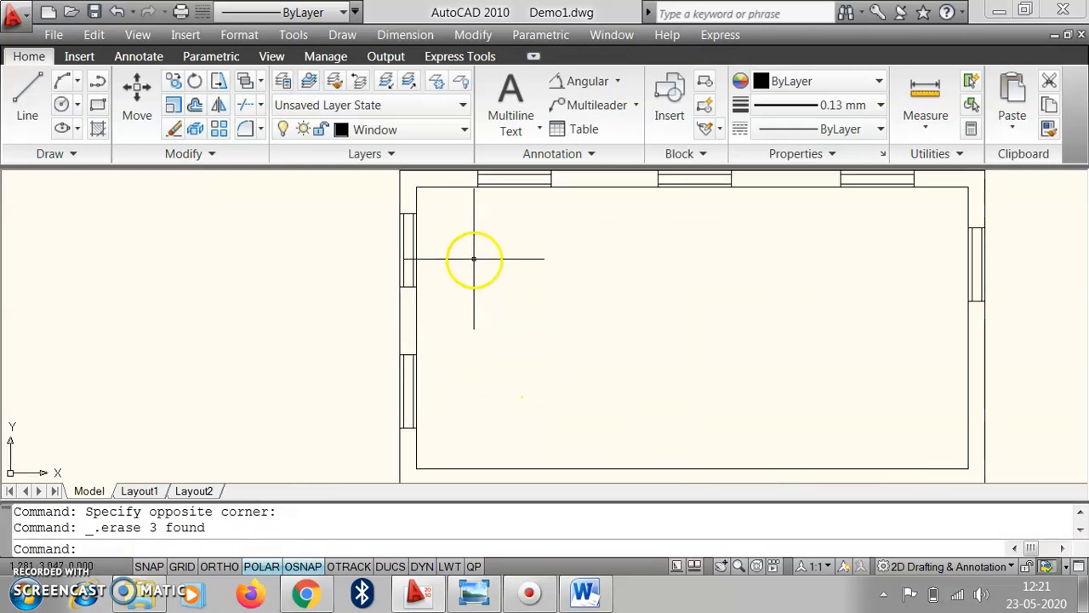
# Make Door the current layer and draw a short vertical line across the lower wall near its left corner
pyautogui.click(408, 131)
pyautogui.click(375, 202)
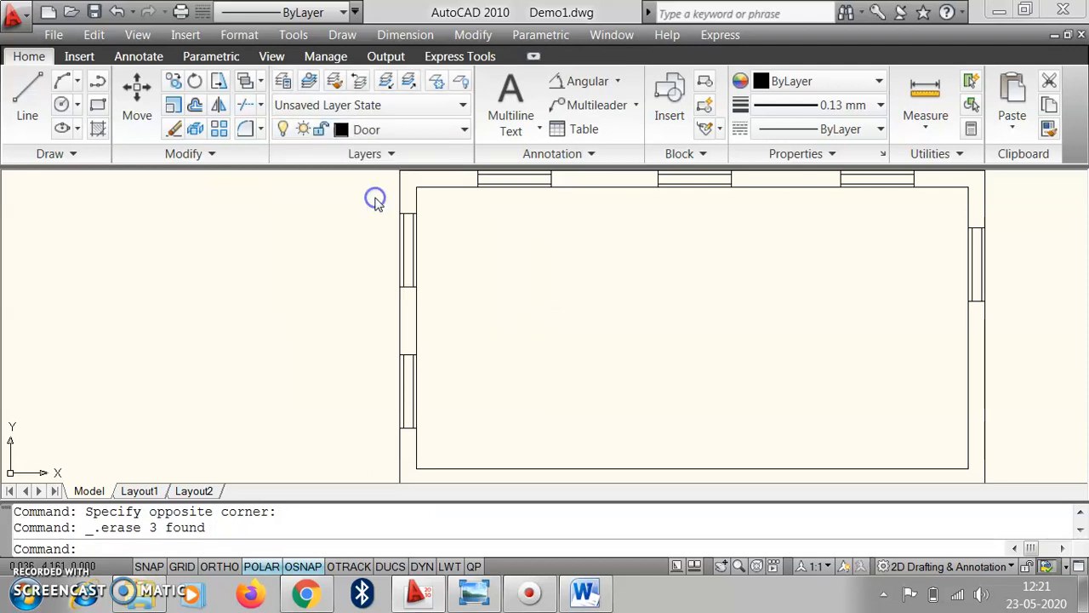
pyautogui.scroll(-2, 179, 186)
pyautogui.click(38, 98)
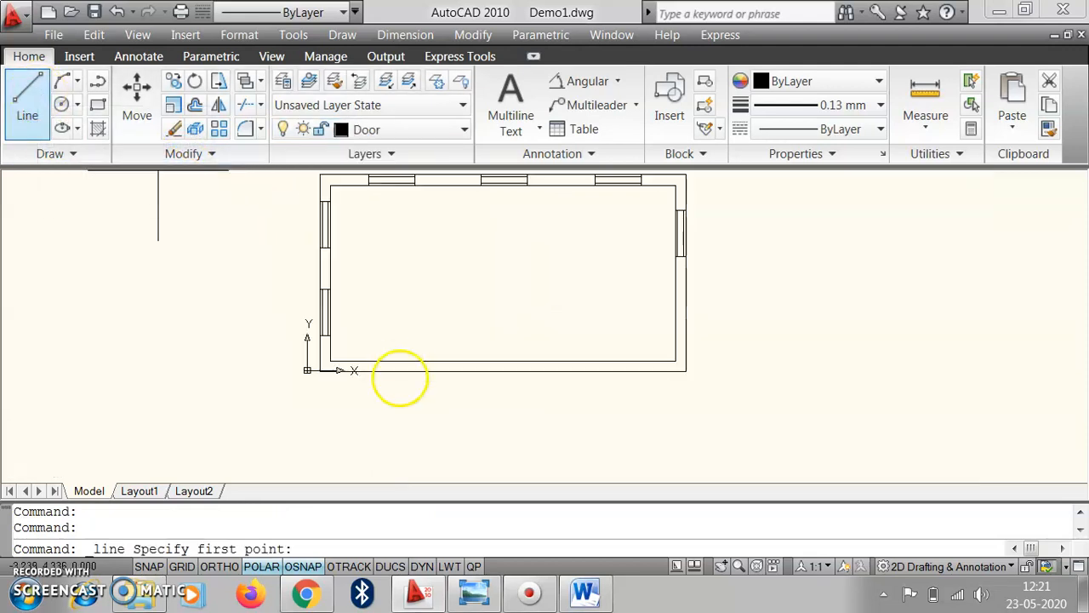
pyautogui.scroll(2, 428, 371)
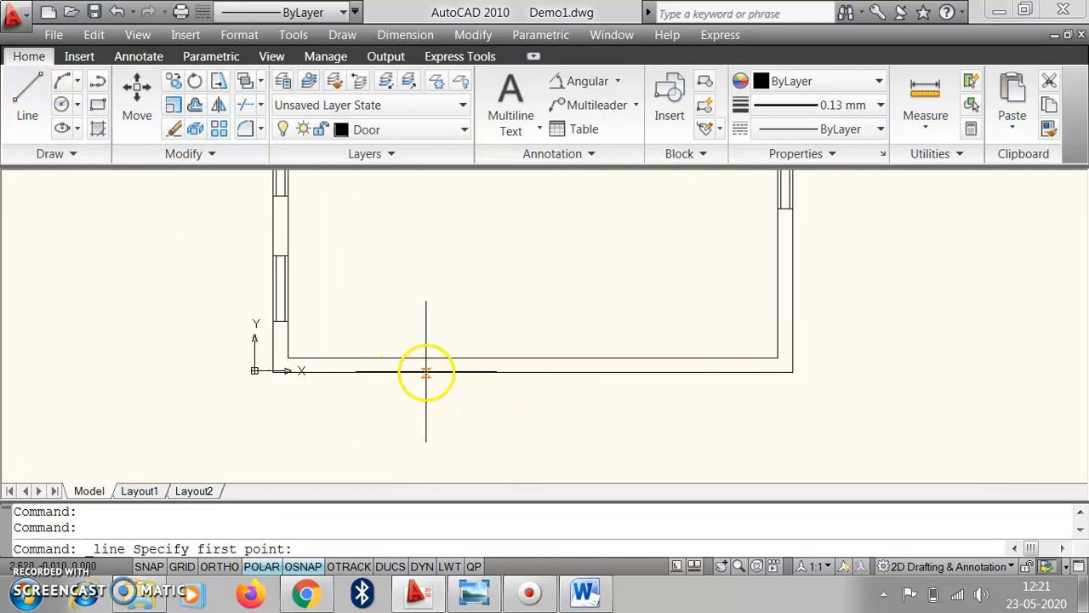
pyautogui.click(322, 360)
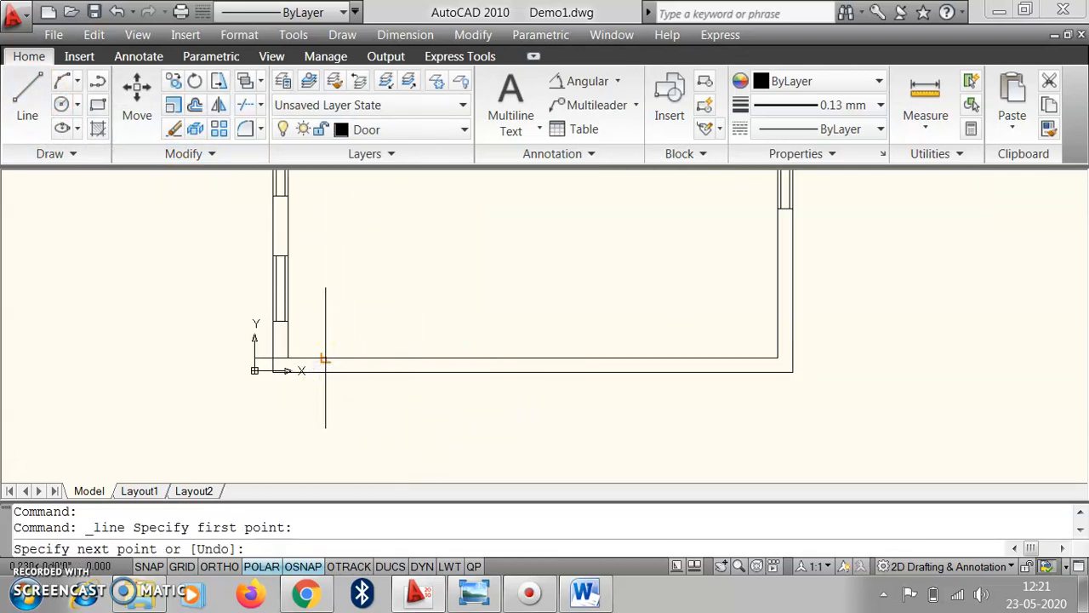
pyautogui.click(325, 358)
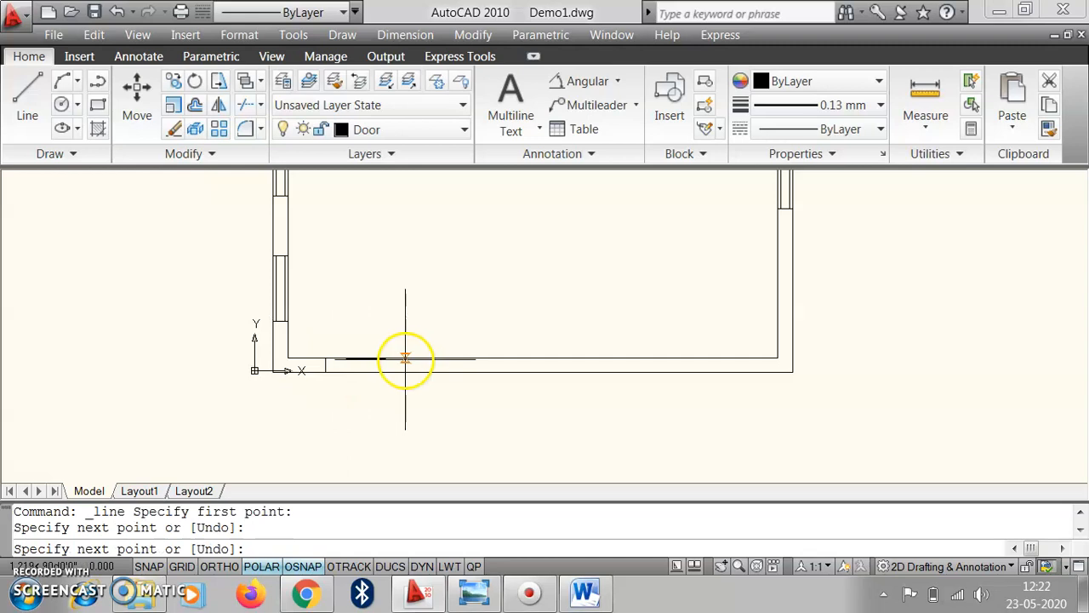
pyautogui.press('Escape')
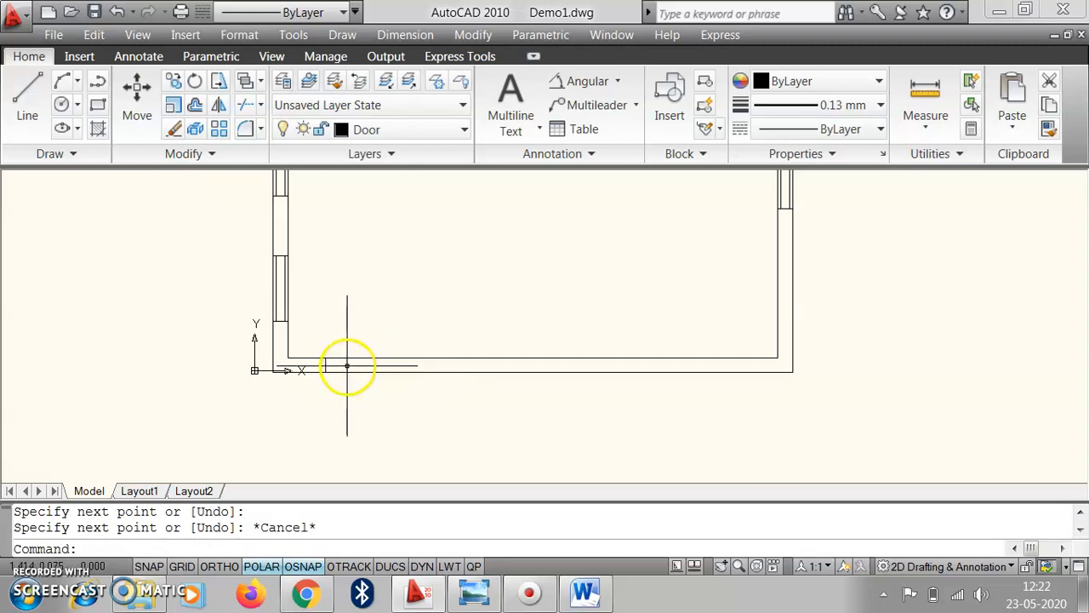
# Offset the short line across the lower wall to the right by 1.2 to mark the door opening
pyautogui.scroll(4, 341, 365)
pyautogui.click(222, 181)
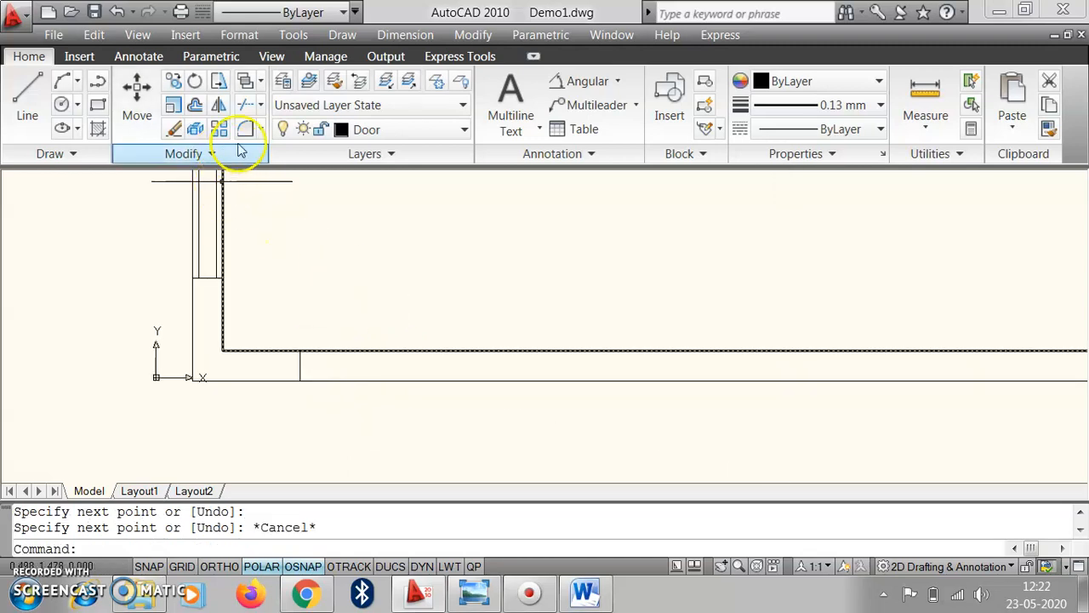
pyautogui.click(176, 107)
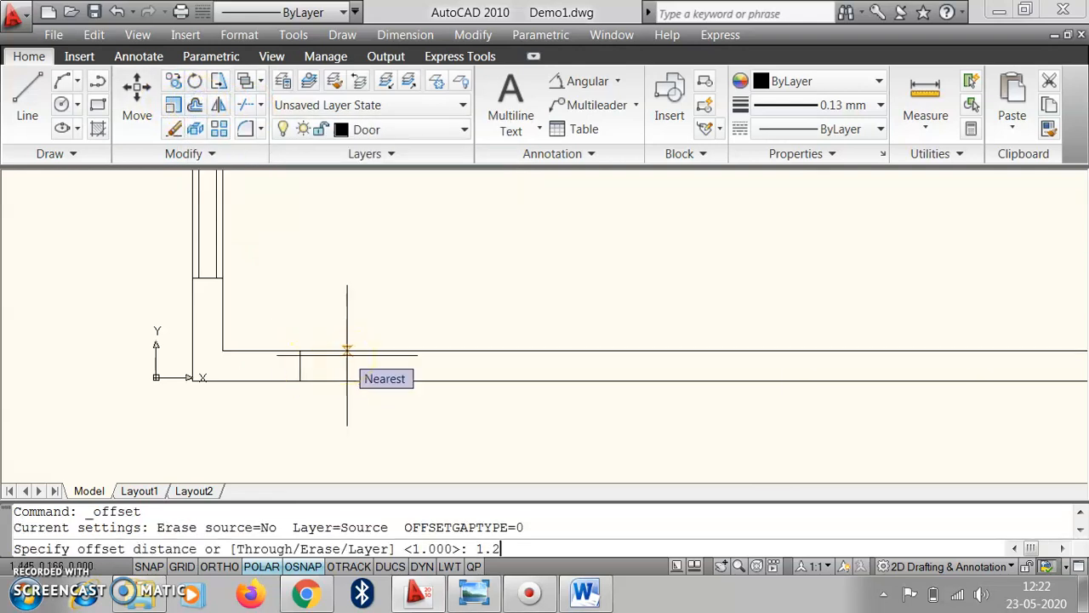
pyautogui.press('Return')
pyautogui.click(300, 366)
pyautogui.click(476, 366)
pyautogui.press('Escape')
pyautogui.scroll(-4, 384, 386)
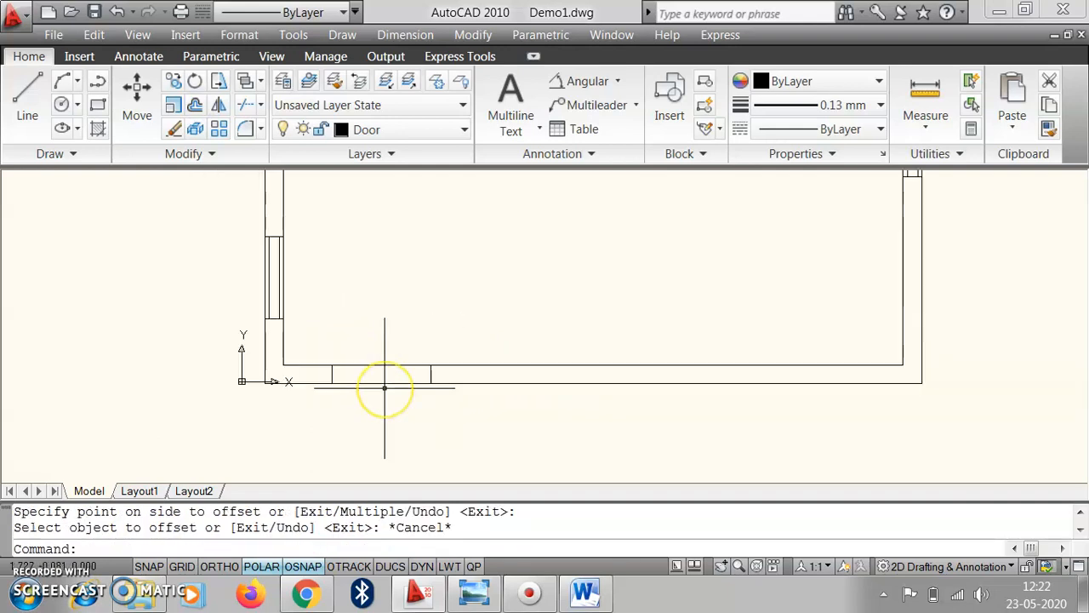
# Trim both lower wall lines between the two door opening lines
pyautogui.scroll(3, 384, 386)
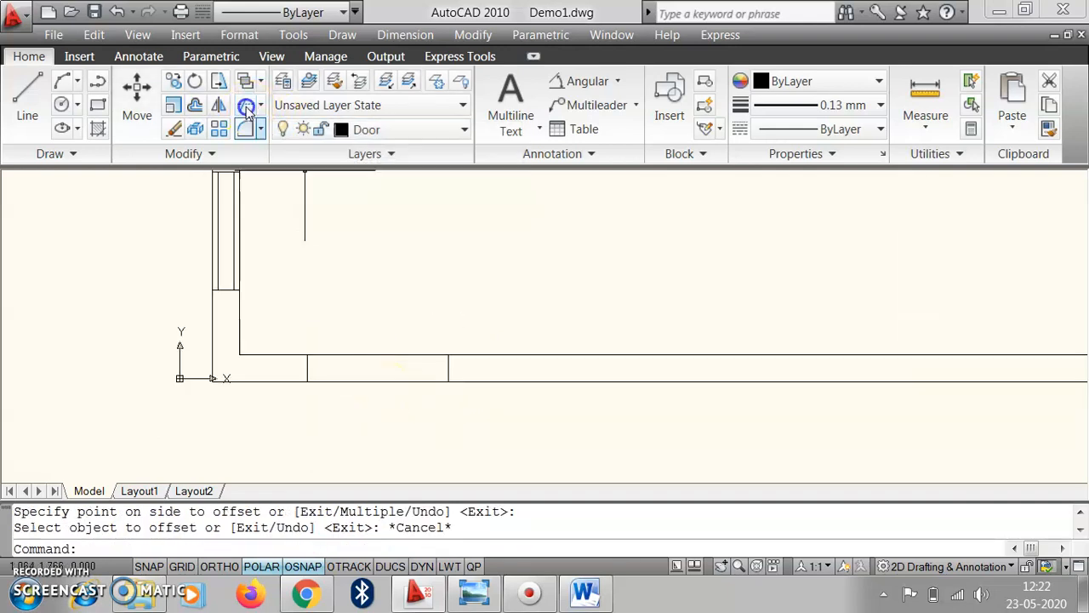
pyautogui.click(247, 105)
pyautogui.click(439, 387)
pyautogui.click(484, 421)
pyautogui.press('Return')
pyautogui.click(401, 409)
pyautogui.click(366, 340)
pyautogui.press('Escape')
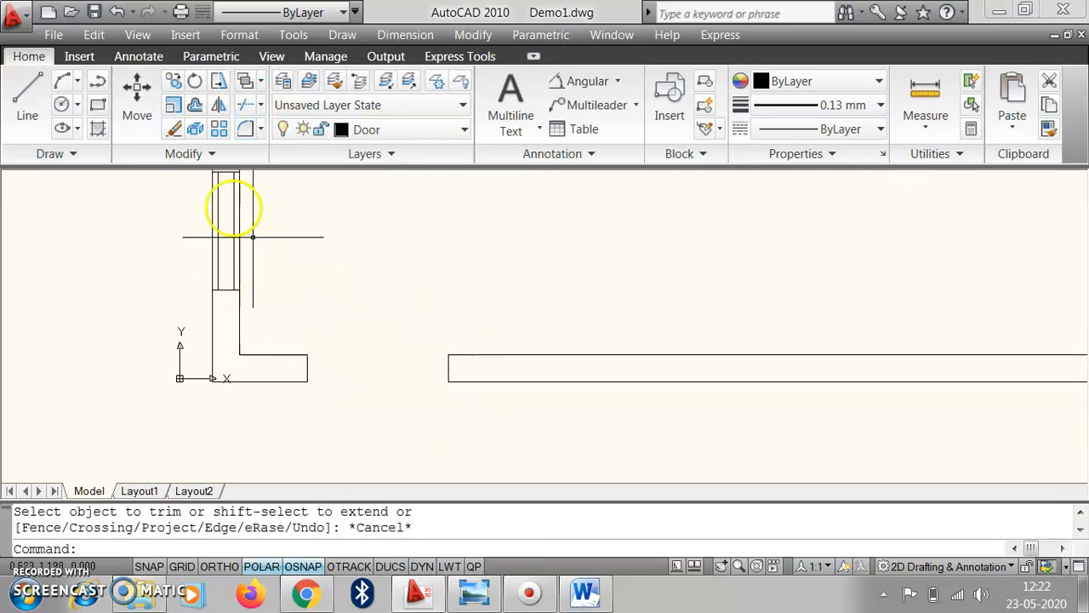
# Draw a 1.2 long vertical door leaf line upward from the midpoint of the door opening's left edge
pyautogui.click(27, 96)
pyautogui.click(308, 369)
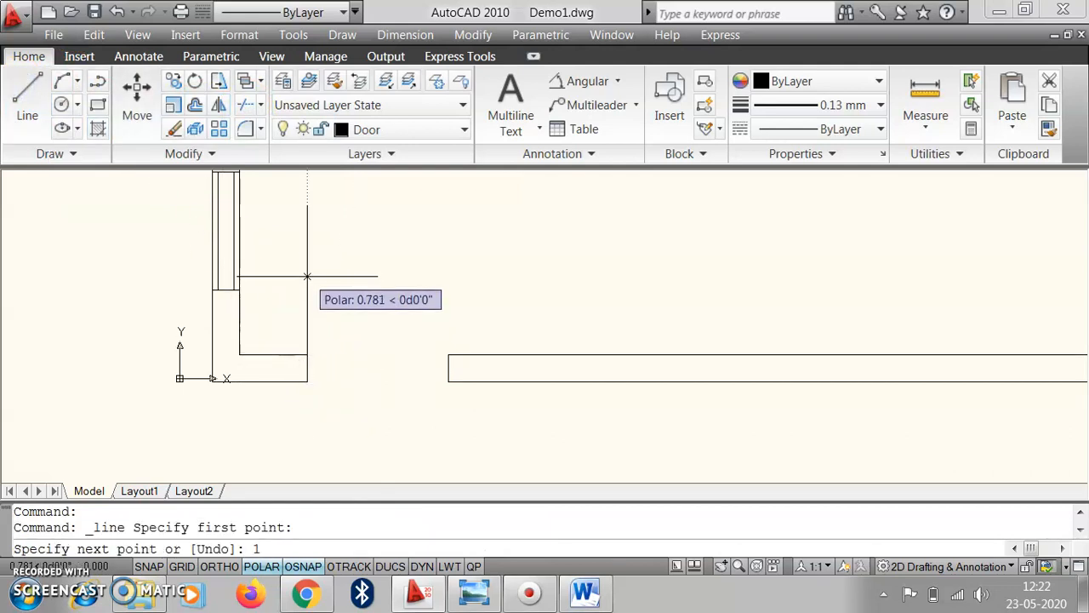
pyautogui.write('1.2')
pyautogui.press('Return')
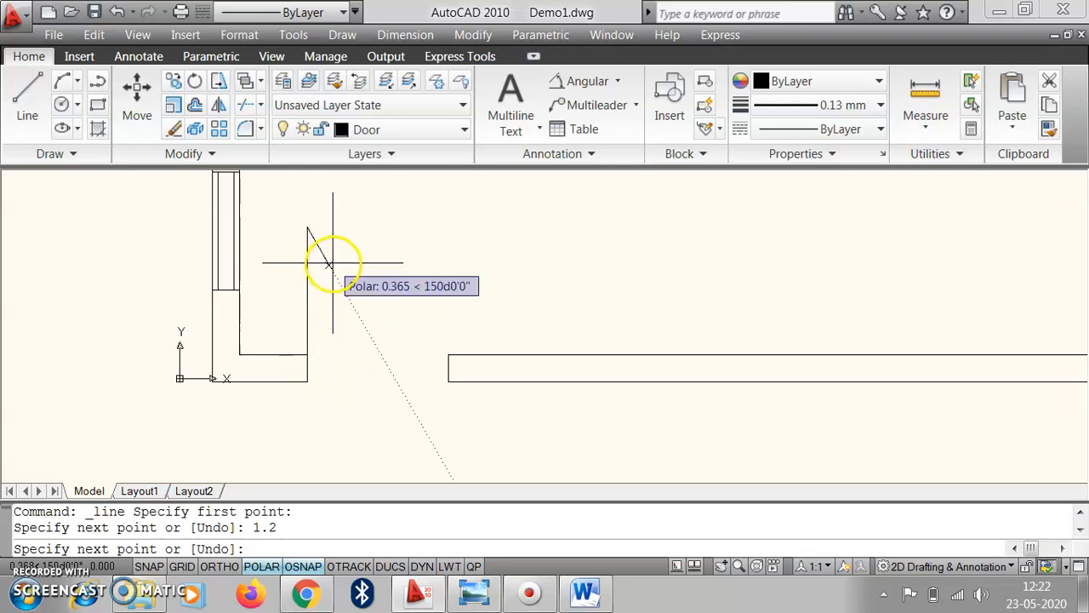
pyautogui.press('Escape')
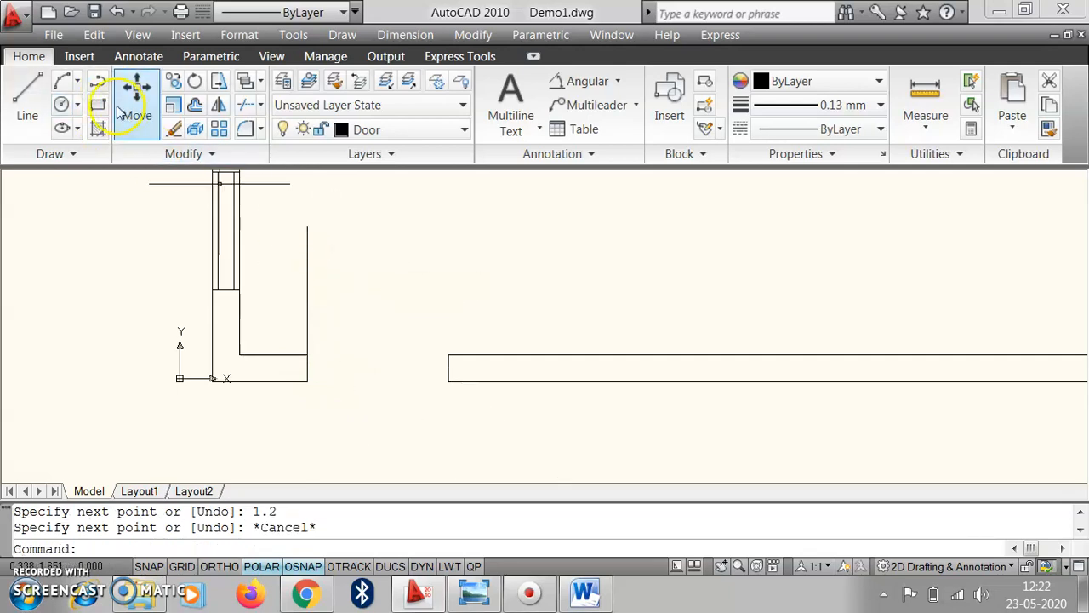
# Draw a three-point arc for the door swing from the opening's right edge to the upper end of the door leaf
pyautogui.click(61, 80)
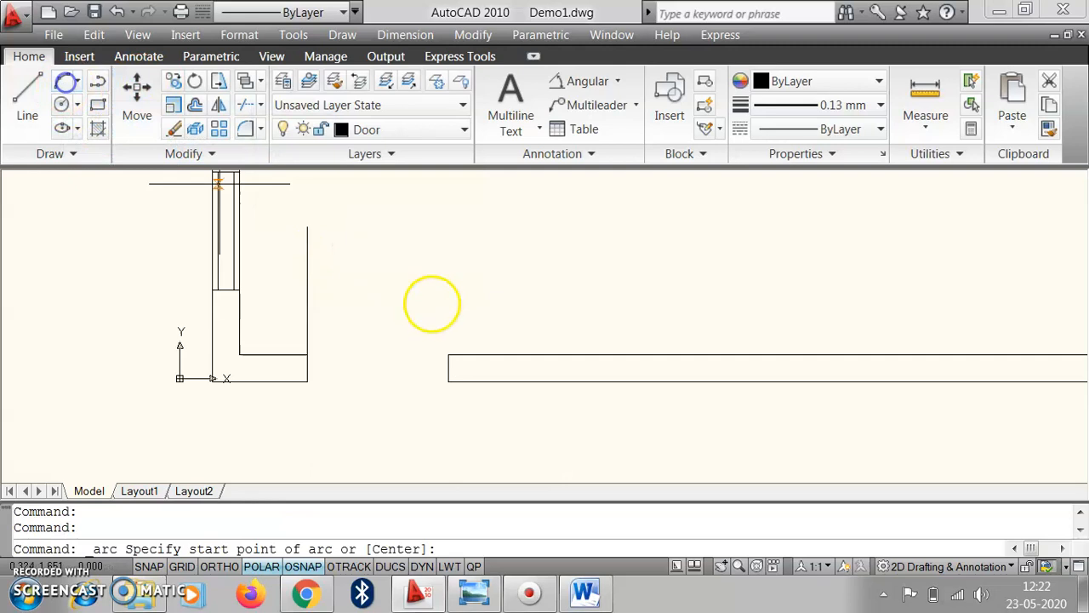
pyautogui.click(450, 364)
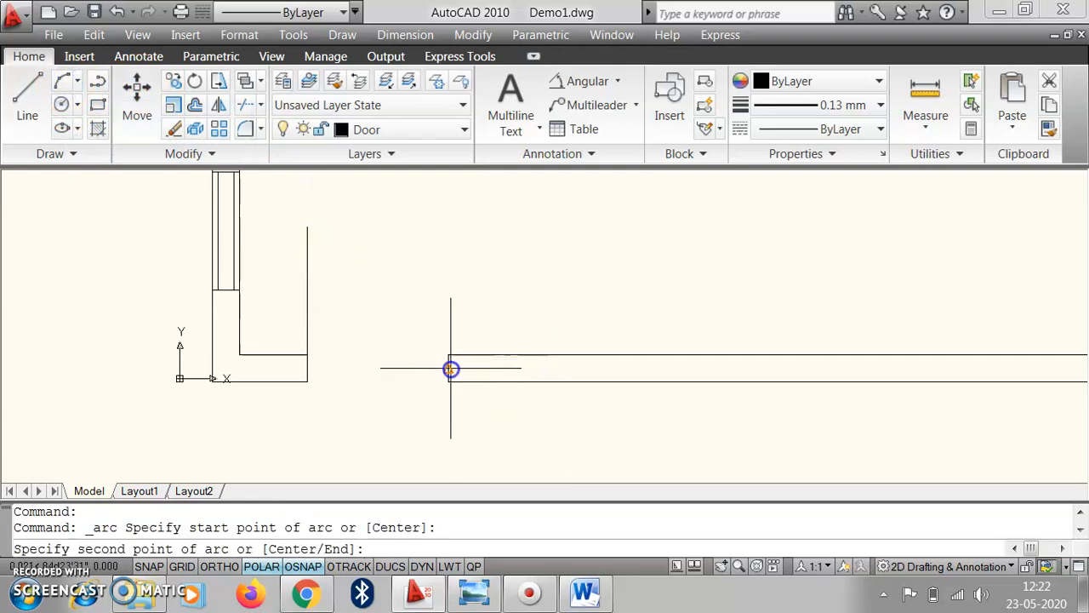
pyautogui.click(398, 262)
pyautogui.click(304, 225)
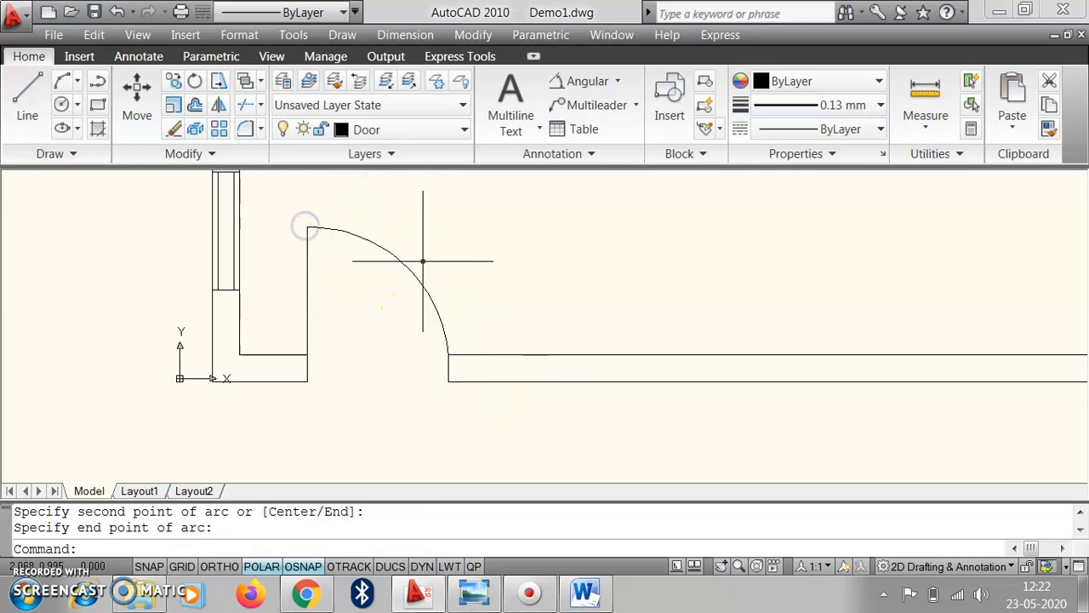
pyautogui.press('Return')
pyautogui.scroll(3, 297, 375)
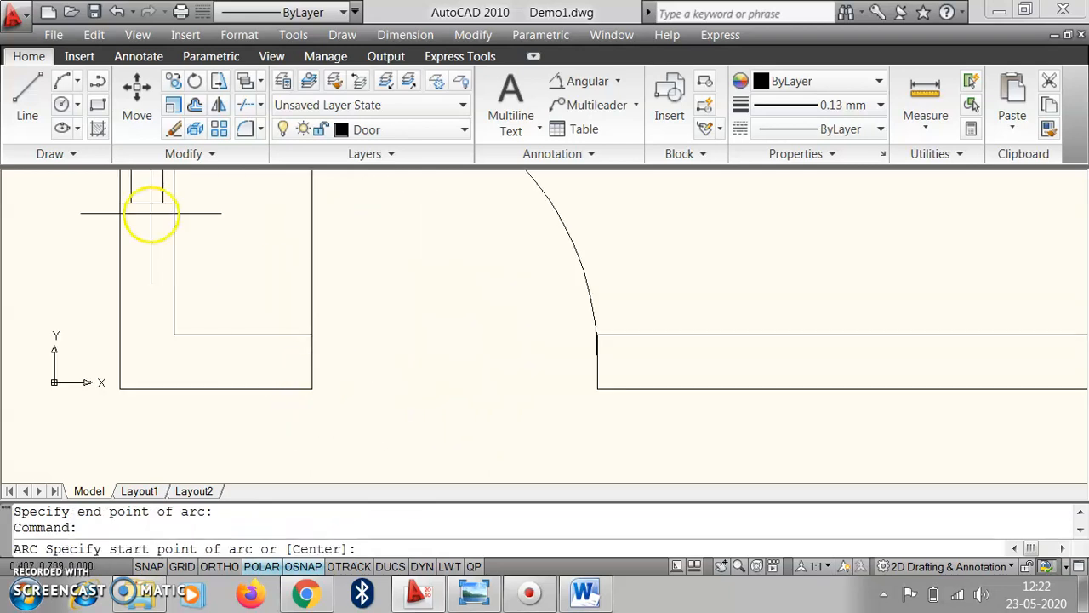
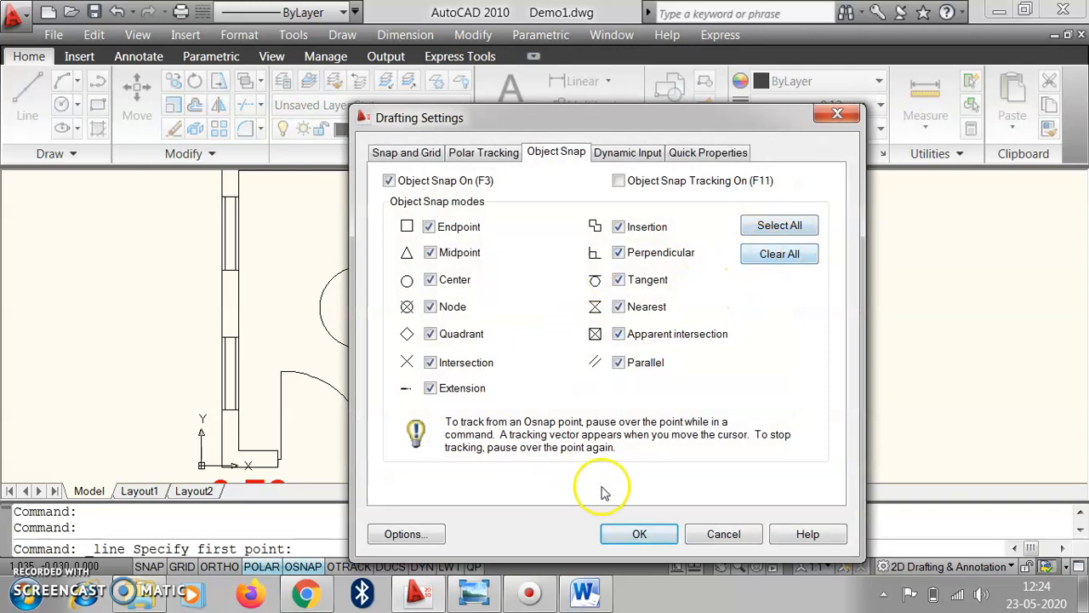
# Apply the object snap settings with all modes enabled and draw a horizontal line from the circle's centre to its right edge
pyautogui.click(621, 531)
pyautogui.click(360, 309)
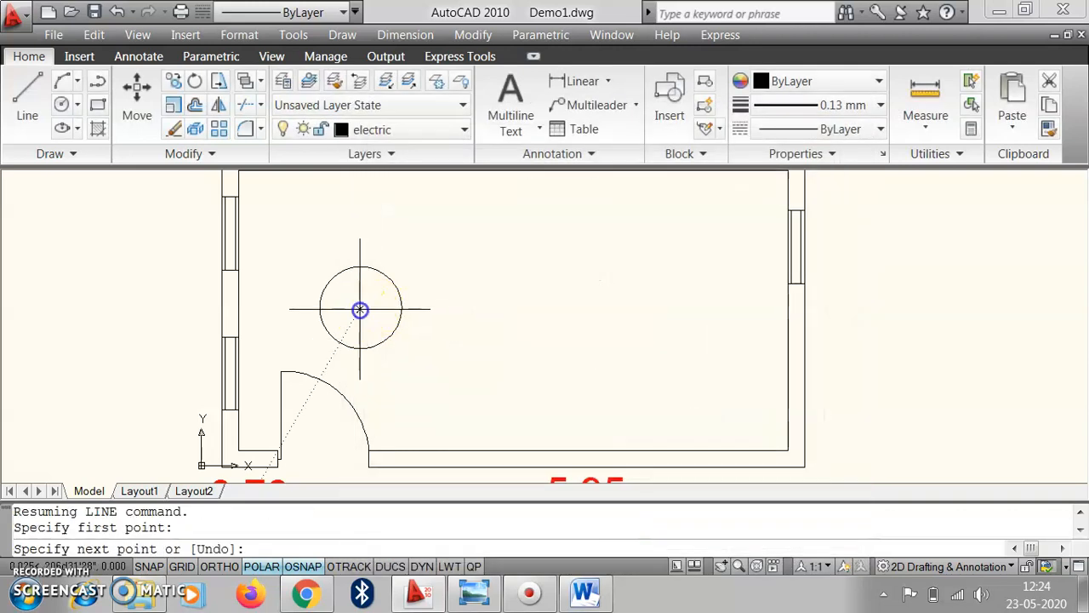
pyautogui.click(402, 307)
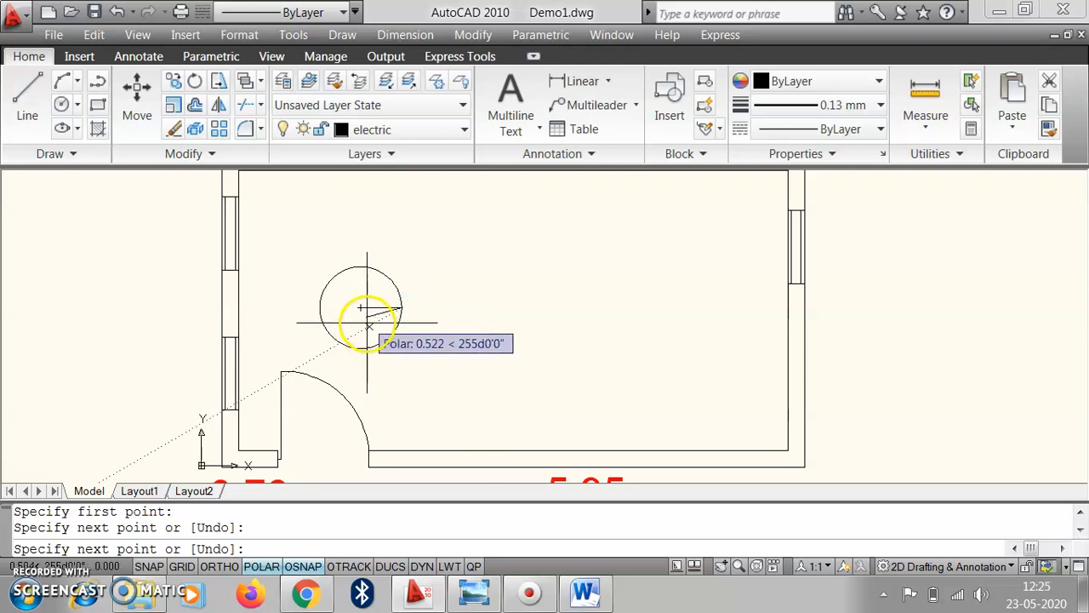
pyautogui.press('Return')
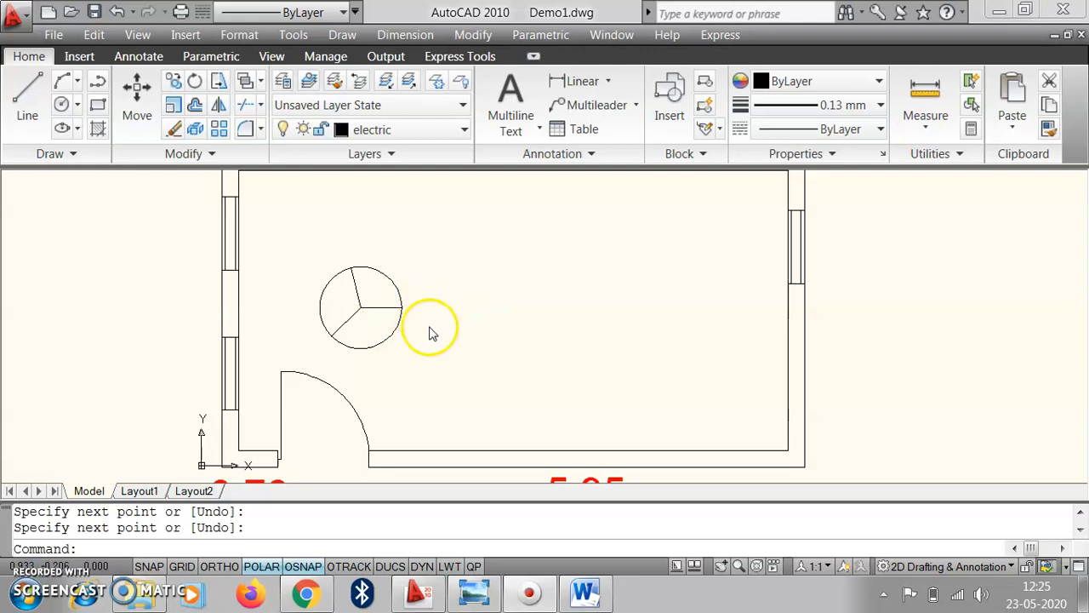
# Copy the fan symbol from its centre to the right side of the room and to the upper middle of the room
pyautogui.click(328, 269)
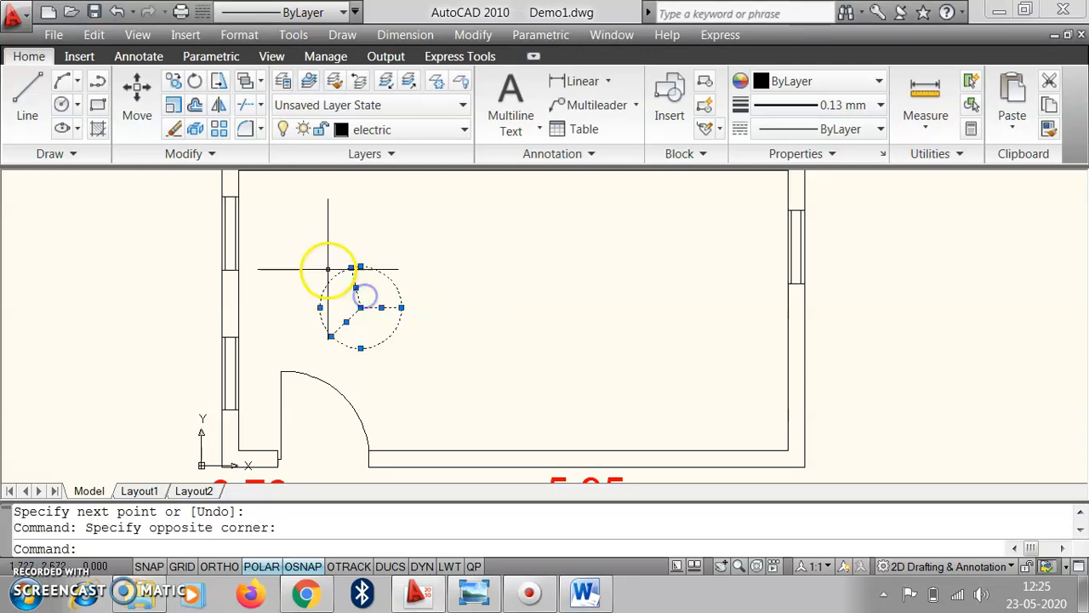
pyautogui.click(172, 81)
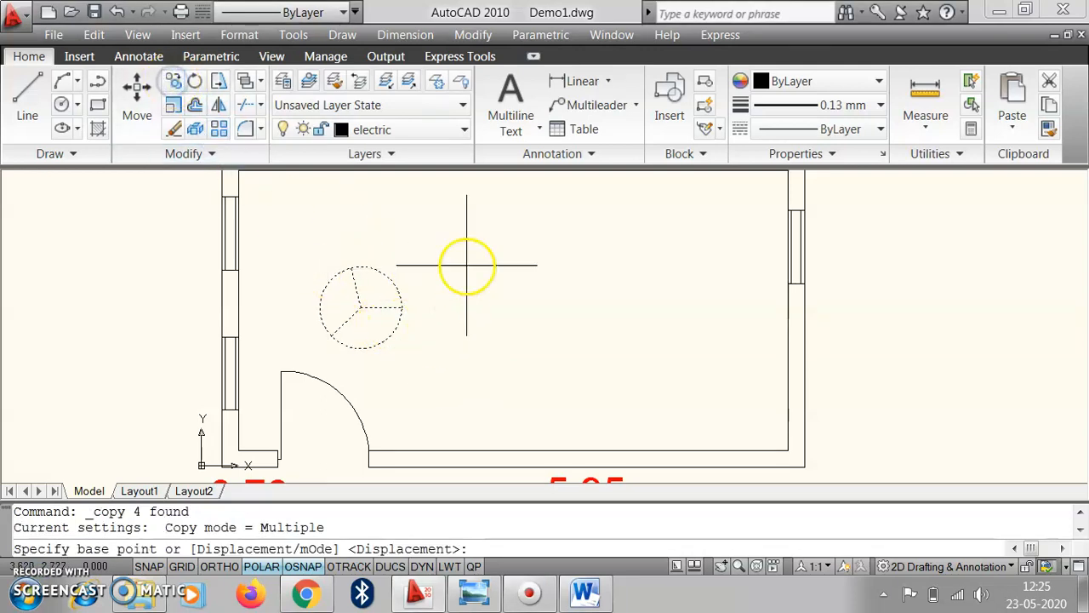
pyautogui.click(360, 309)
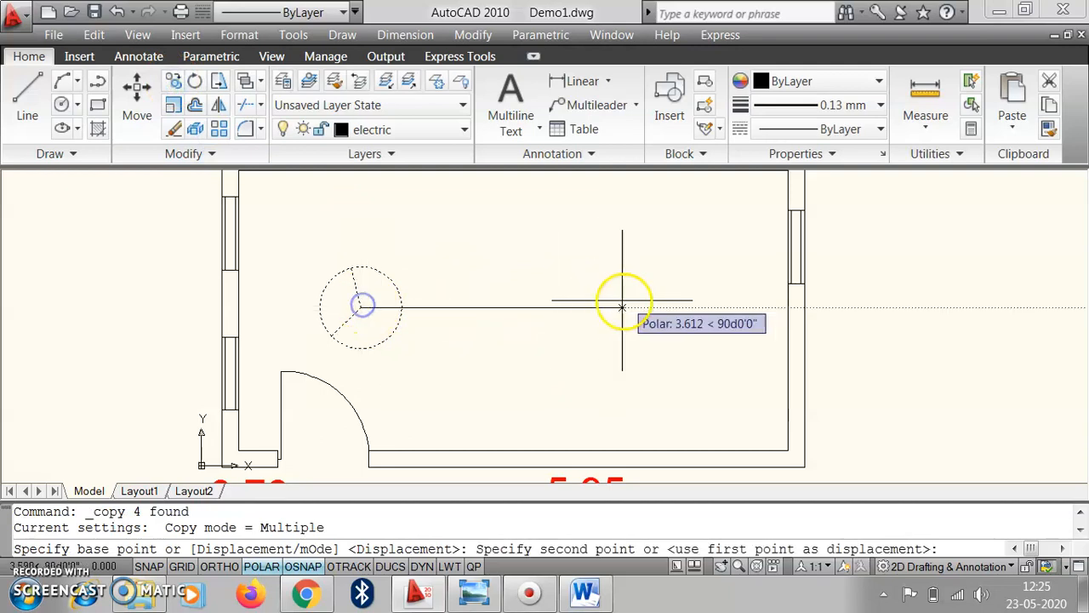
pyautogui.click(640, 302)
pyautogui.scroll(-2, 671, 329)
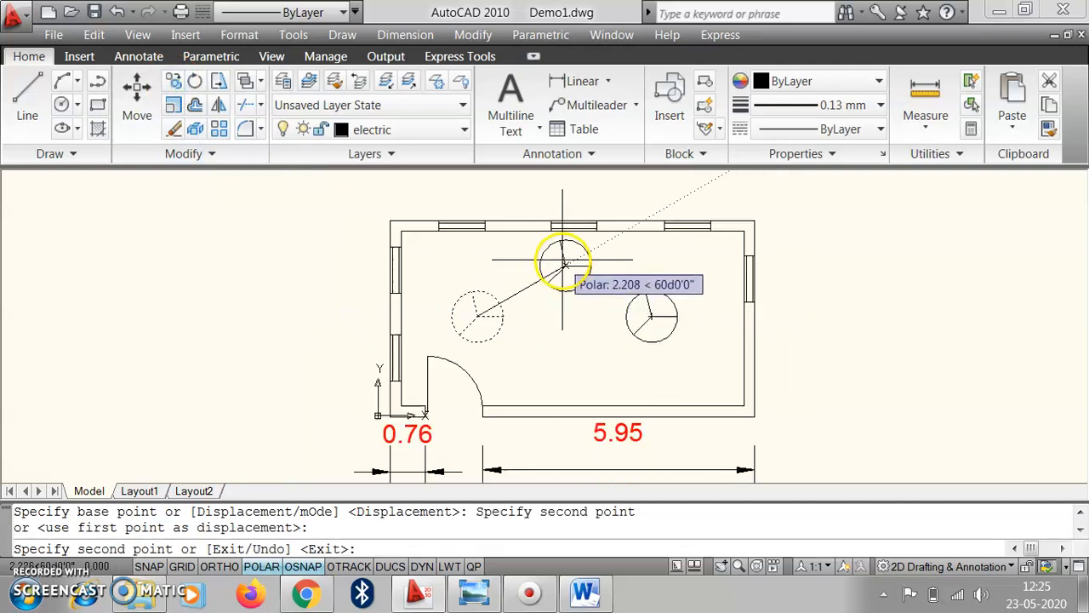
pyautogui.click(565, 263)
pyautogui.press('Return')
pyautogui.scroll(-3, 655, 336)
pyautogui.scroll(2, 651, 353)
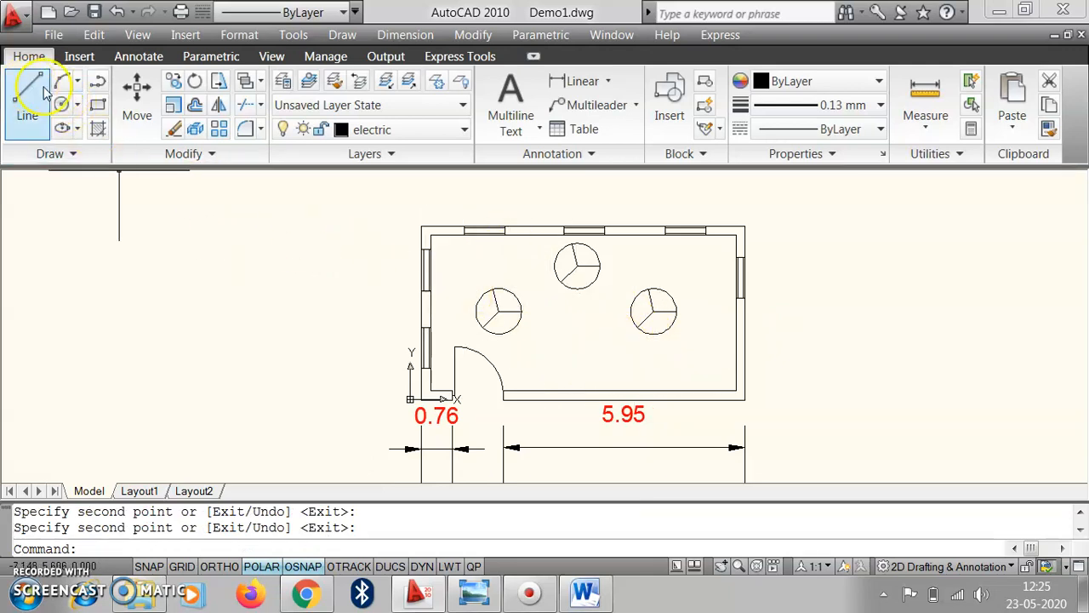
# Draw a thin horizontal rectangle as a light inside the room near its upper-right corner
pyautogui.click(97, 104)
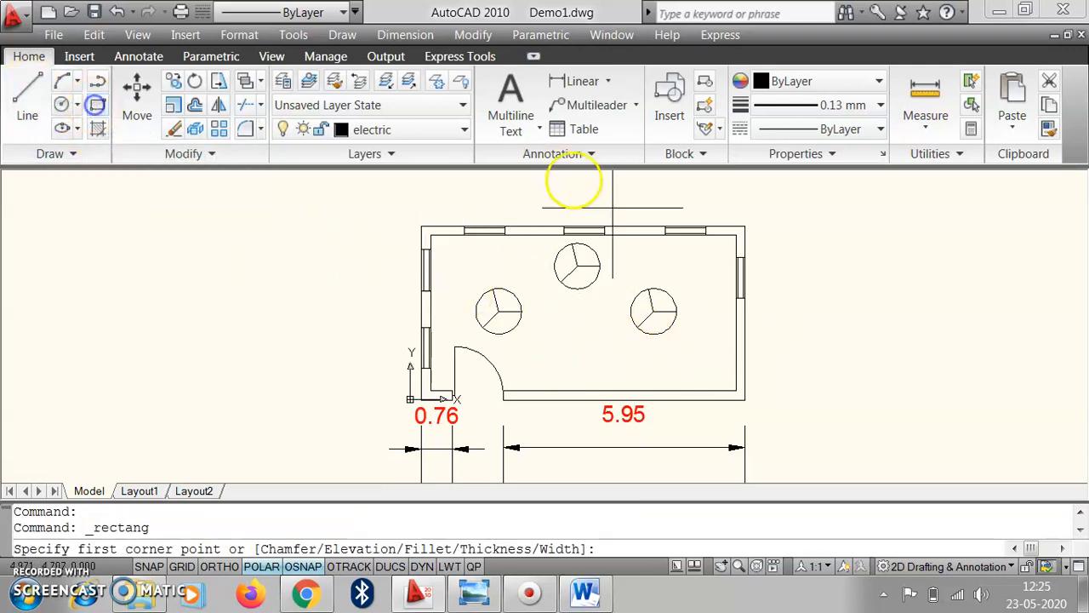
pyautogui.click(667, 247)
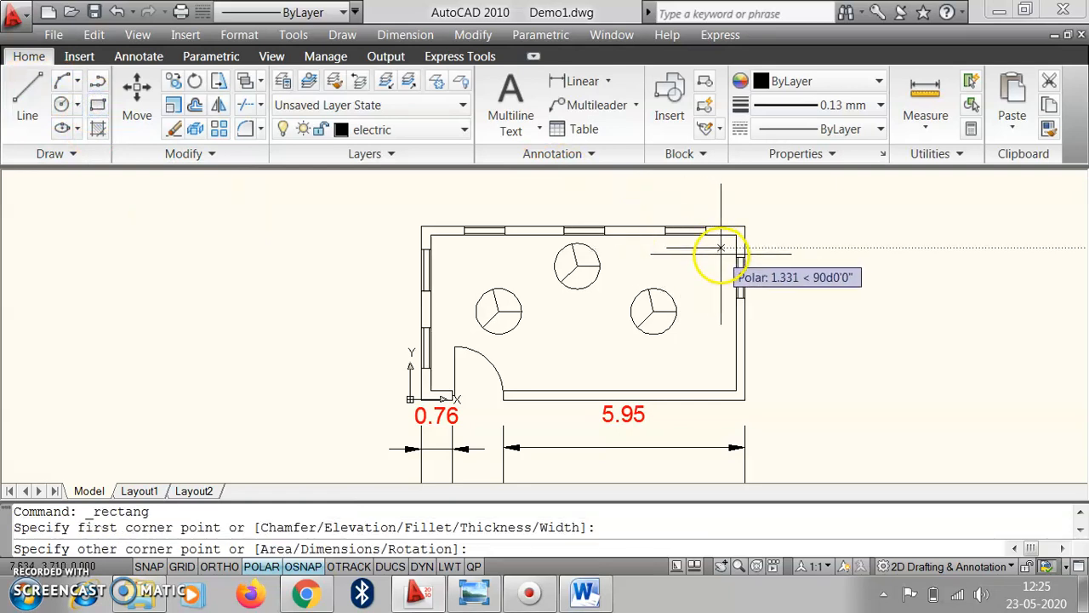
pyautogui.scroll(4, 719, 260)
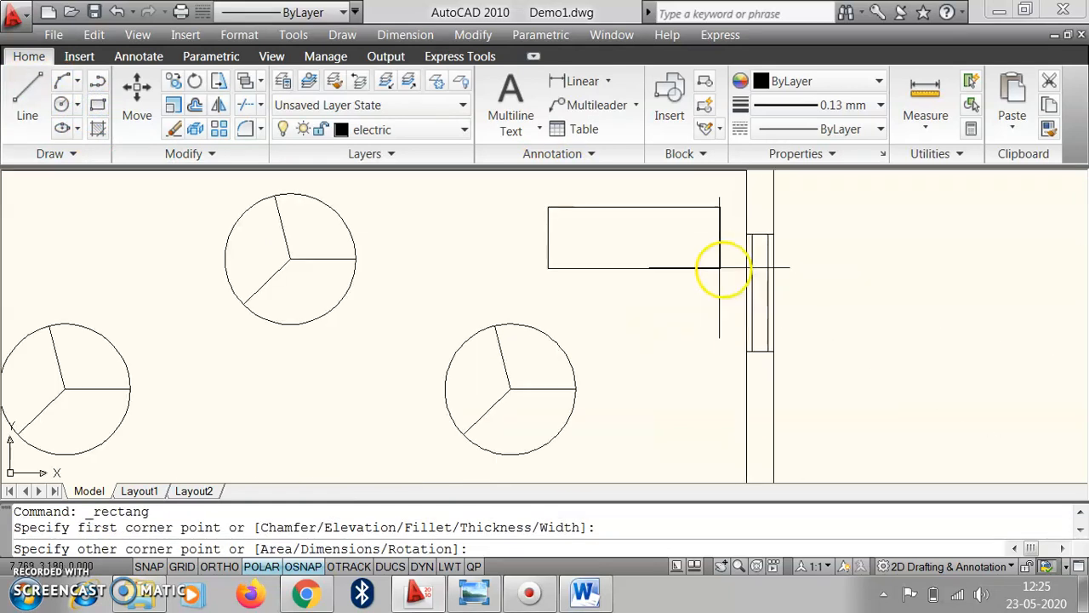
pyautogui.click(712, 219)
pyautogui.scroll(-3, 688, 226)
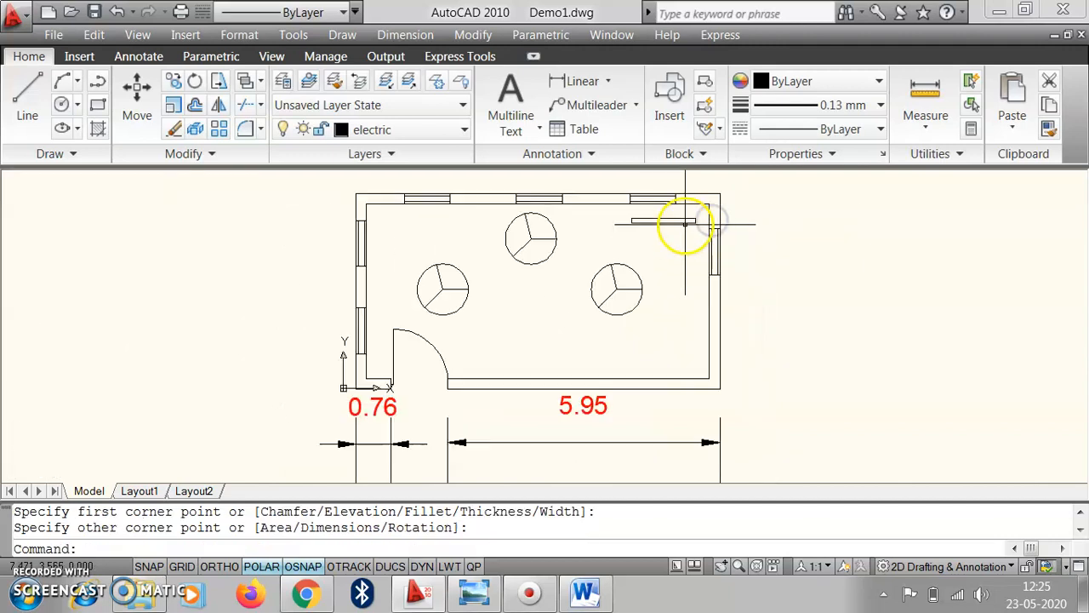
# Draw a second thin horizontal rectangle inside the room near its lower-right corner
pyautogui.press('Return')
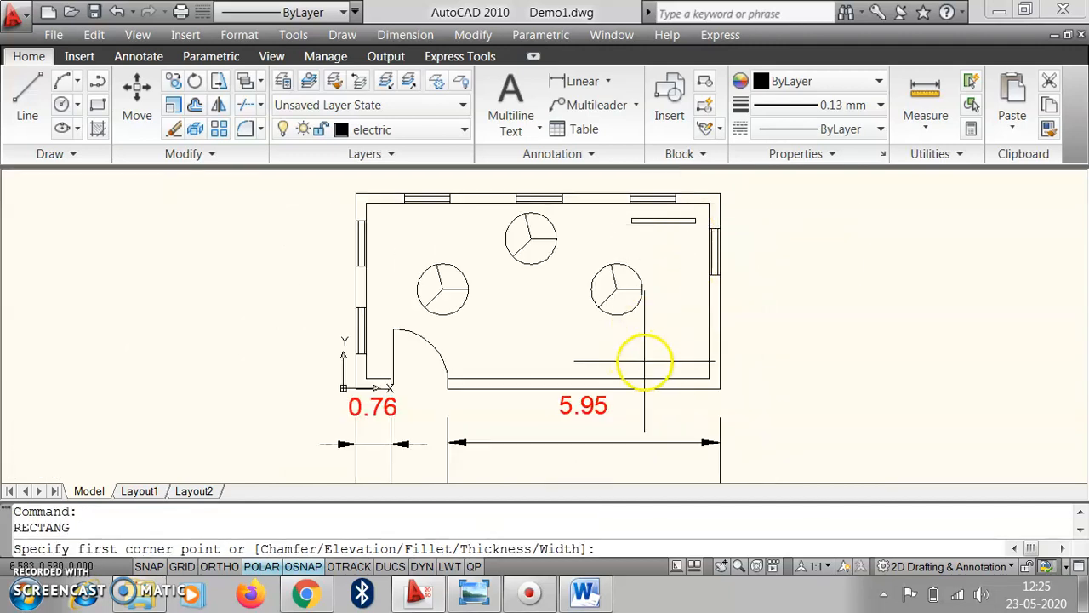
pyautogui.click(643, 360)
pyautogui.scroll(3, 691, 370)
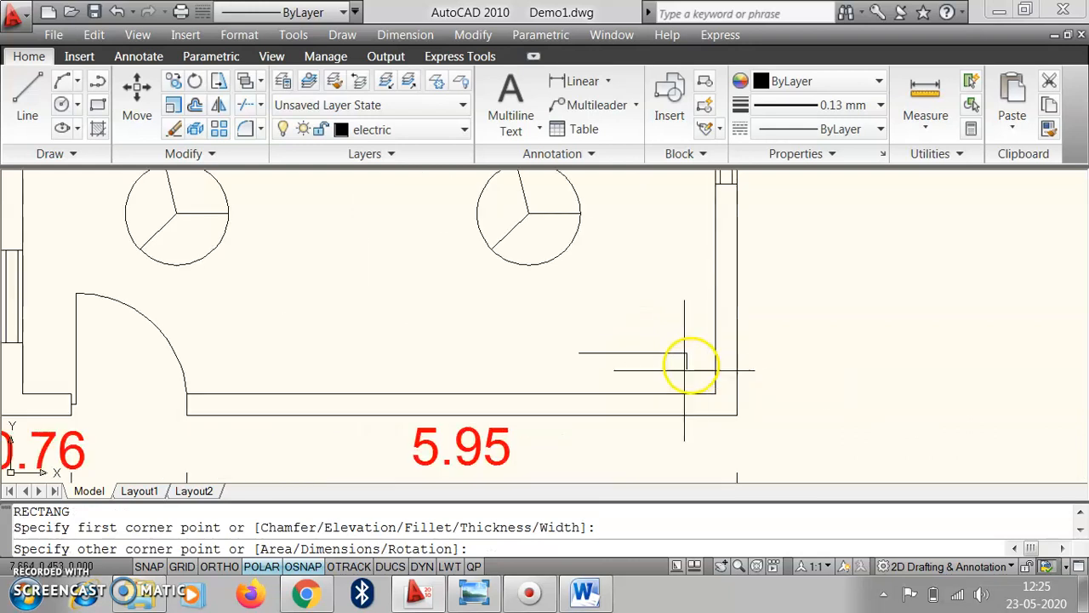
pyautogui.click(688, 362)
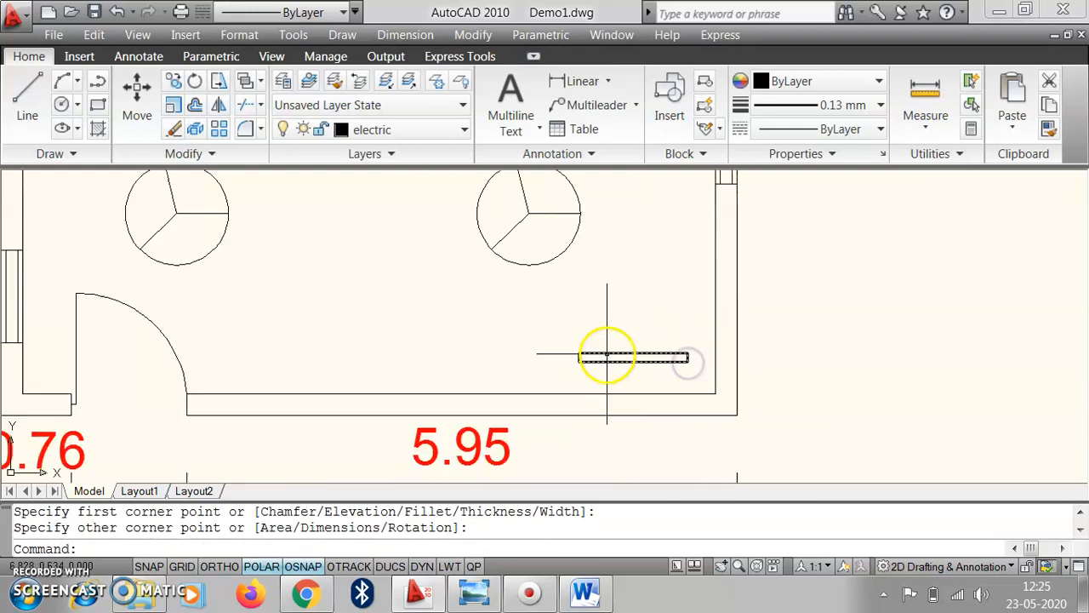
pyautogui.scroll(-2, 552, 368)
# Set the colour of both thin rectangles to Green
pyautogui.moveTo(591, 385); pyautogui.dragTo(547, 179)
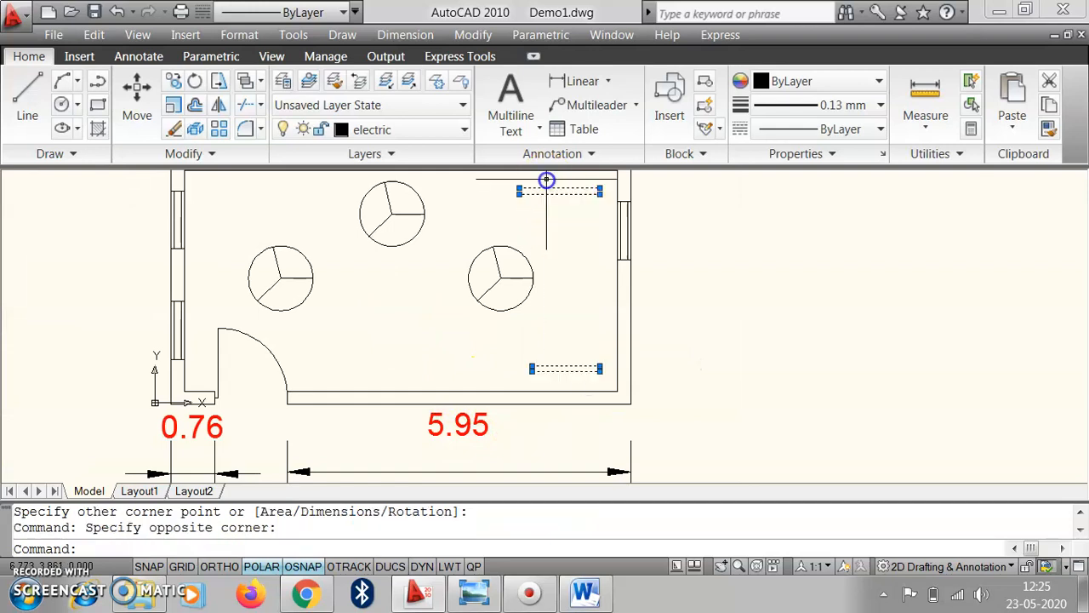
pyautogui.click(787, 81)
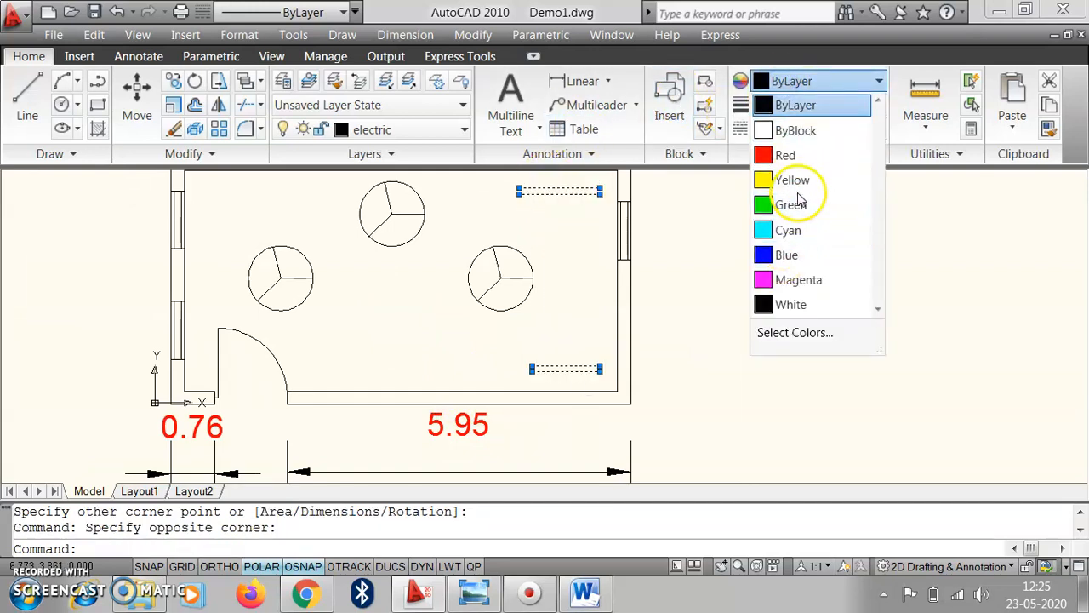
pyautogui.click(797, 207)
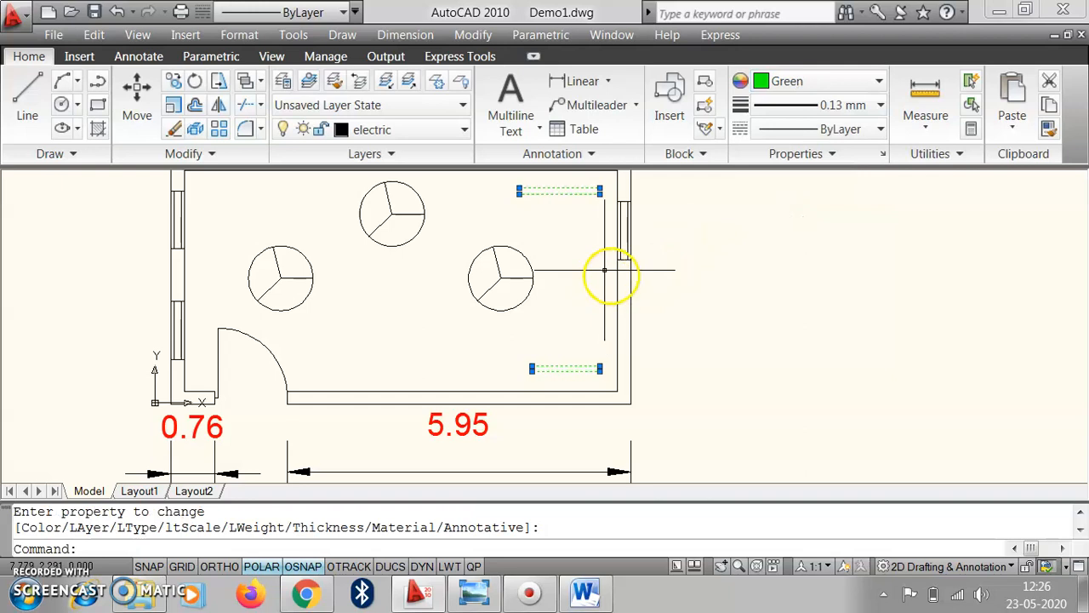
pyautogui.press('Escape')
pyautogui.press('Escape')
# Set the colour of the three fan circles, the right fan's blades and the left fan's horizontal blade to Blue
pyautogui.click(536, 317)
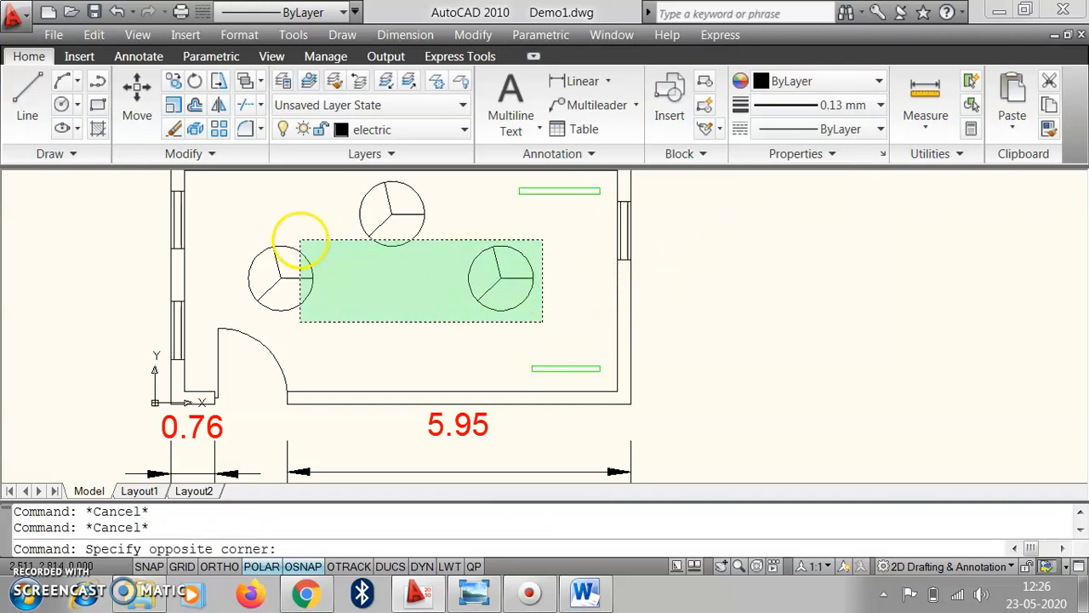
pyautogui.click(297, 240)
pyautogui.click(790, 83)
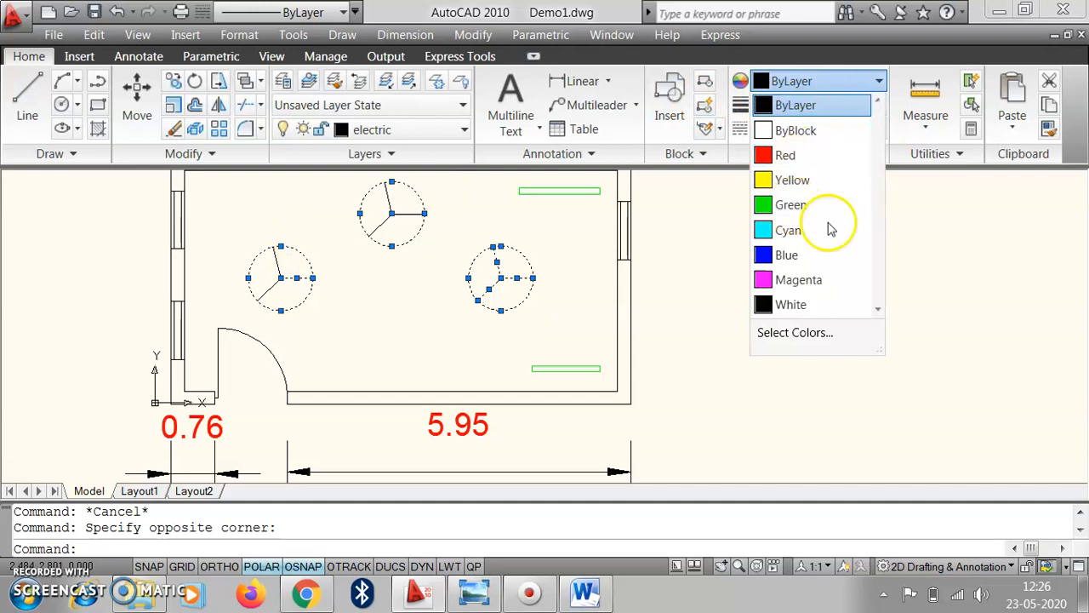
pyautogui.click(789, 255)
pyautogui.press('Escape')
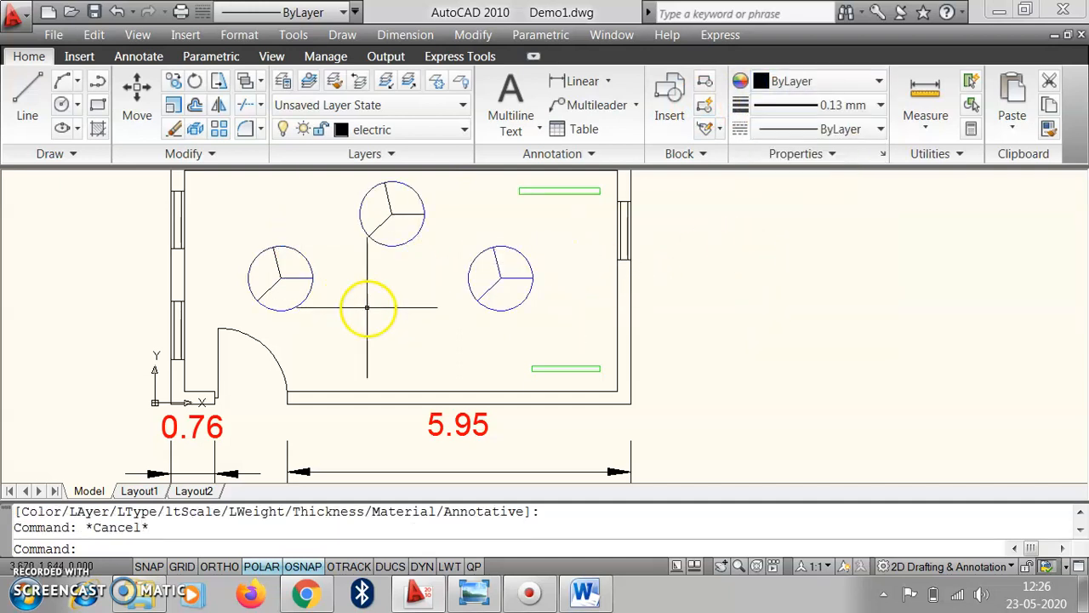
# Make the foundation layer the current layer
pyautogui.scroll(-3, 375, 309)
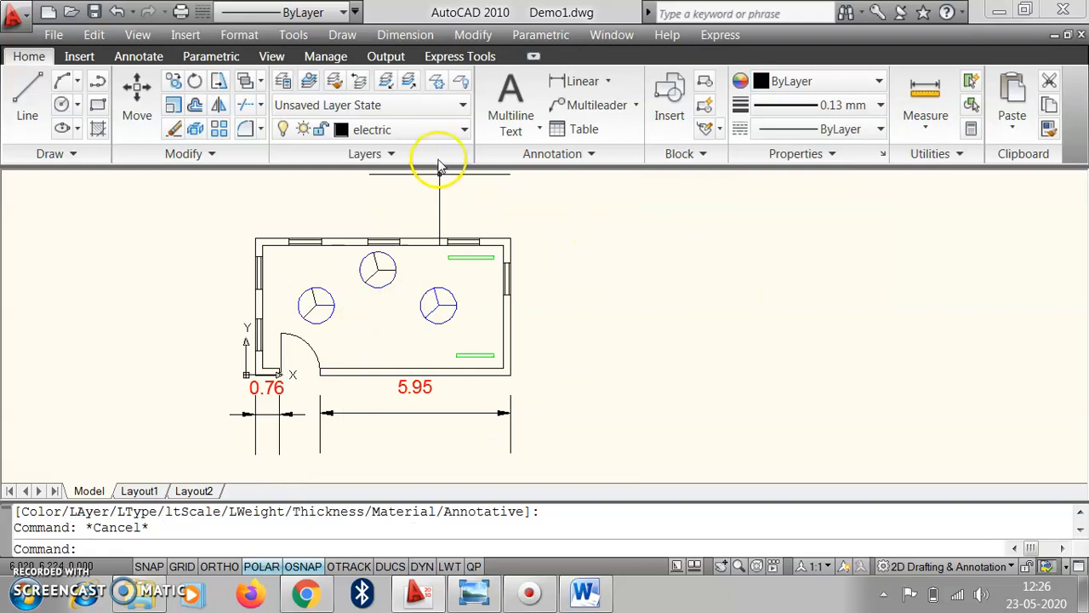
pyautogui.click(446, 135)
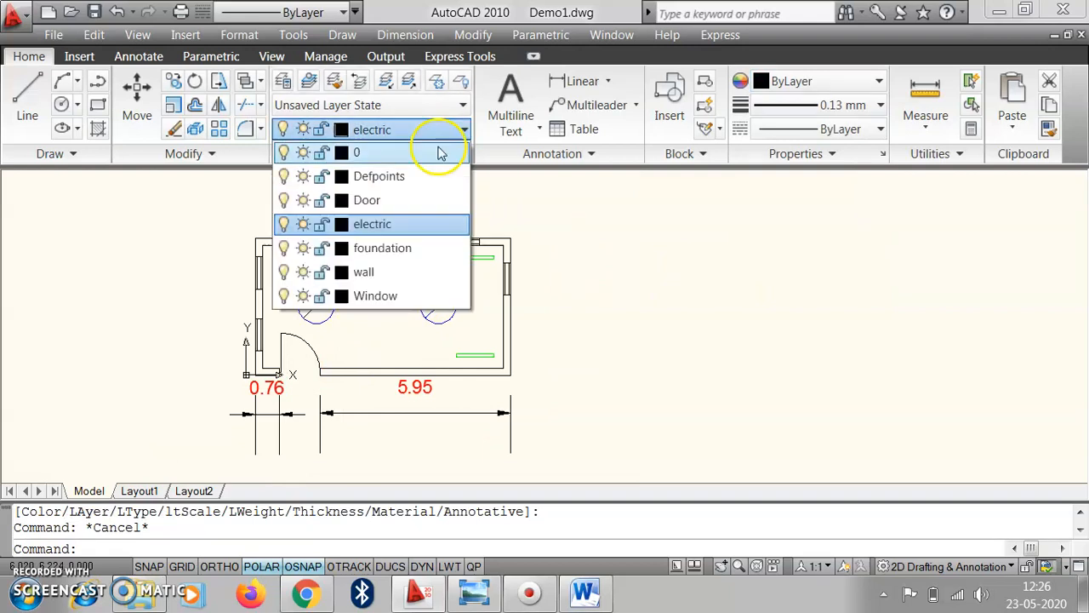
pyautogui.scroll(2, 256, 267)
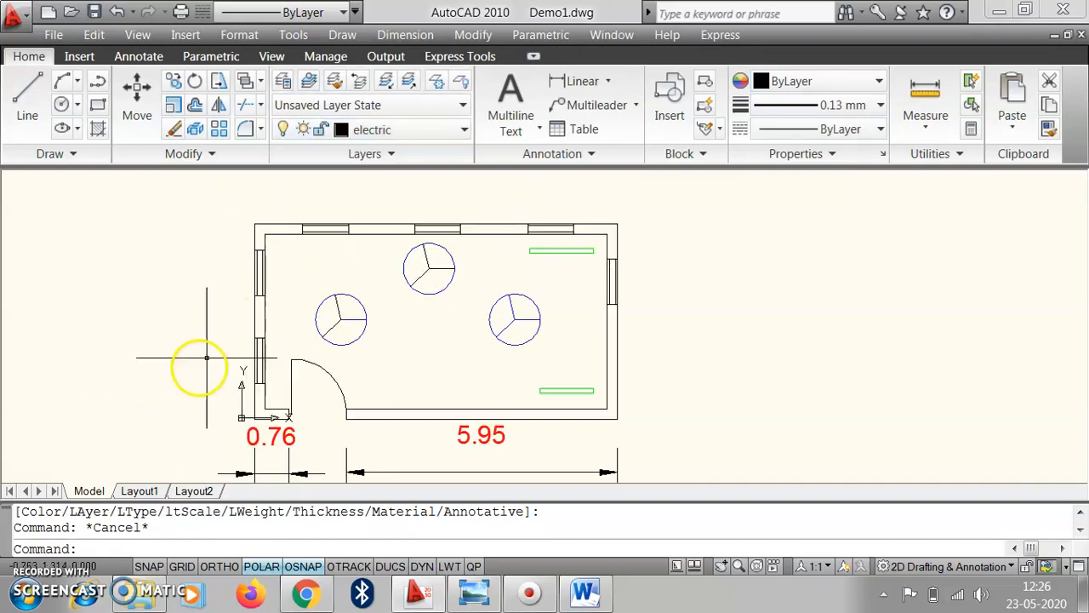
pyautogui.click(434, 134)
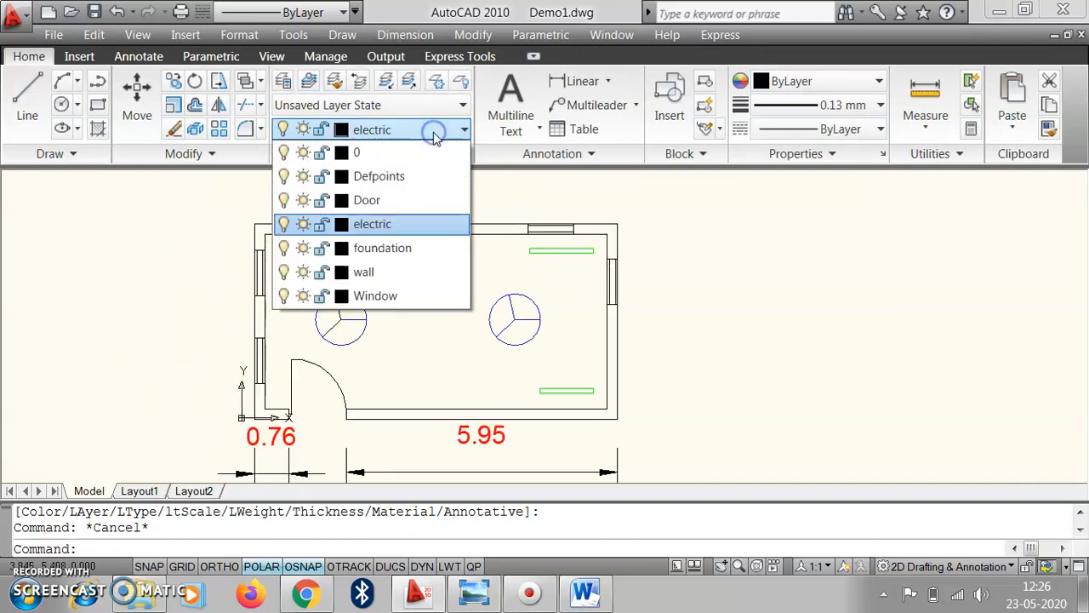
pyautogui.click(366, 247)
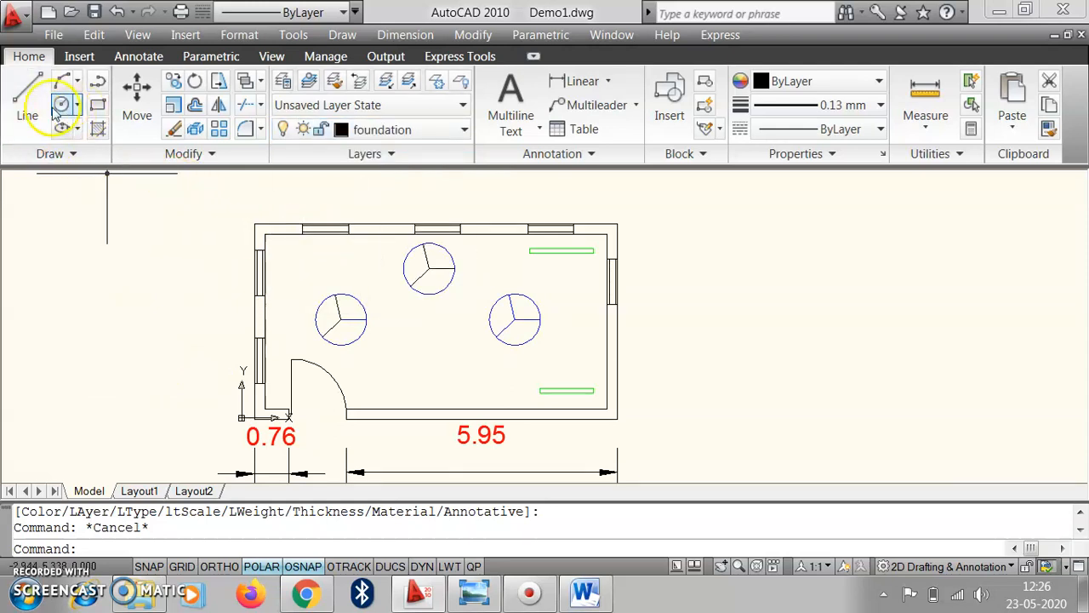
# Draw a very narrow upright rectangle starting at the inner upper-left corner of the room walls
pyautogui.click(97, 104)
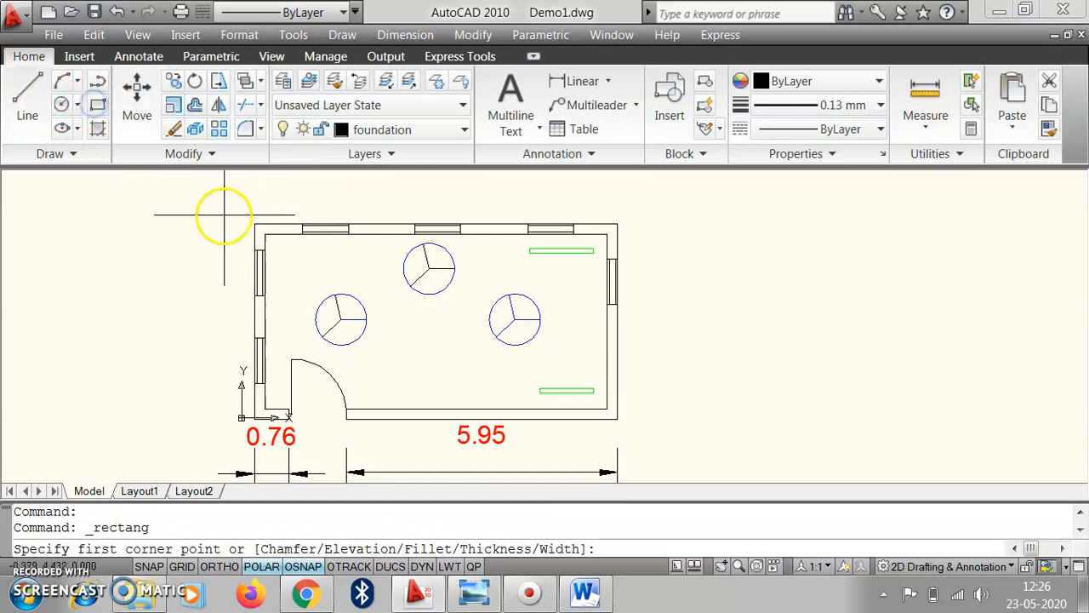
pyautogui.click(264, 233)
pyautogui.click(260, 202)
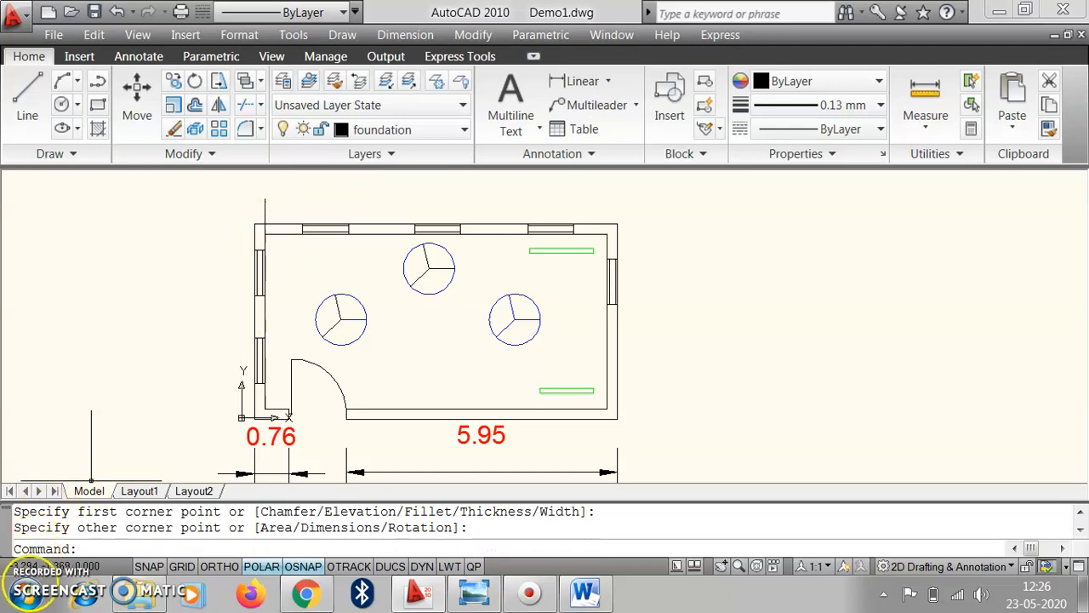
# Copy the column footing by its centre to the room's upper-left corner, the middle of the top wall and the upper-right corner
pyautogui.click(688, 255)
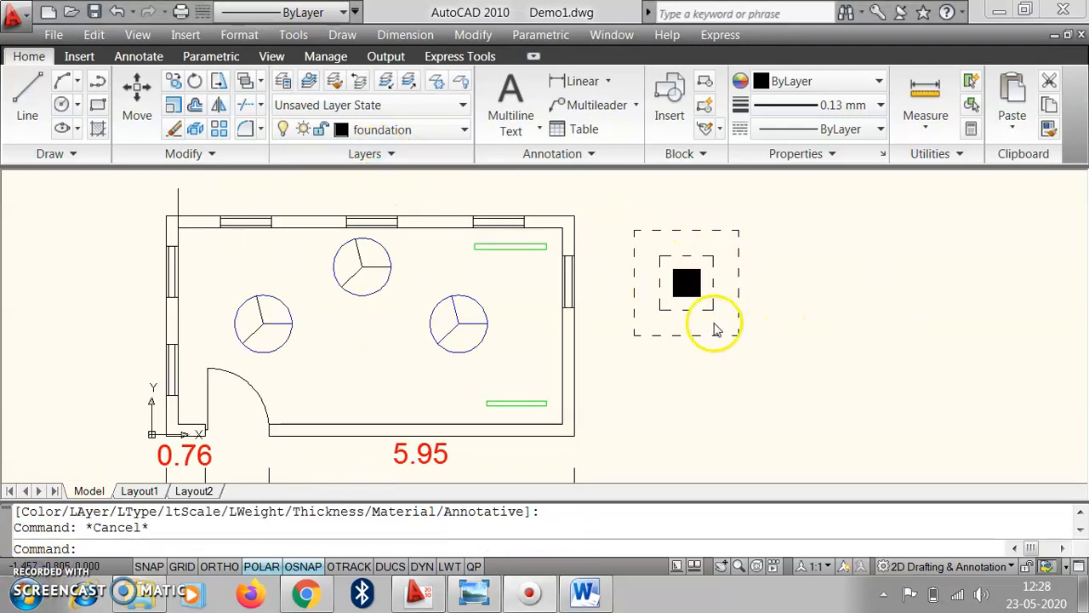
pyautogui.click(806, 370)
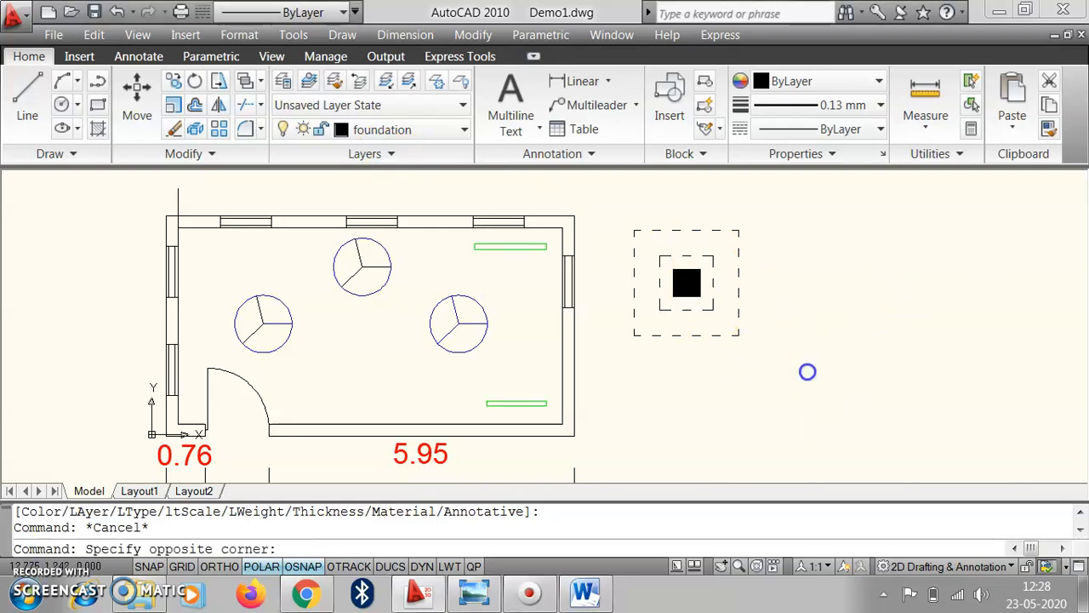
pyautogui.click(626, 221)
pyautogui.click(574, 217)
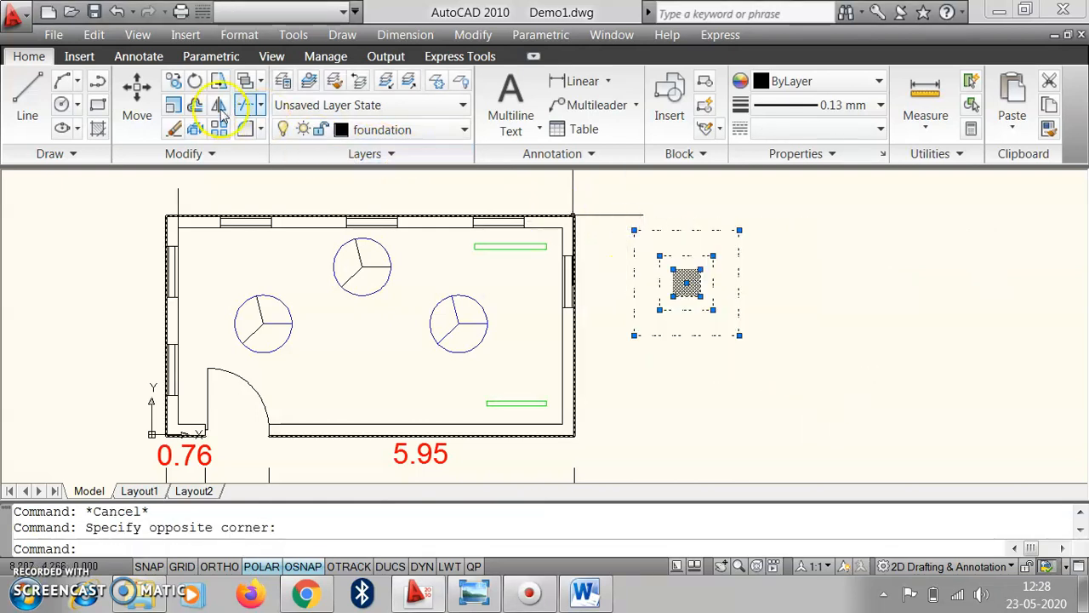
pyautogui.click(174, 81)
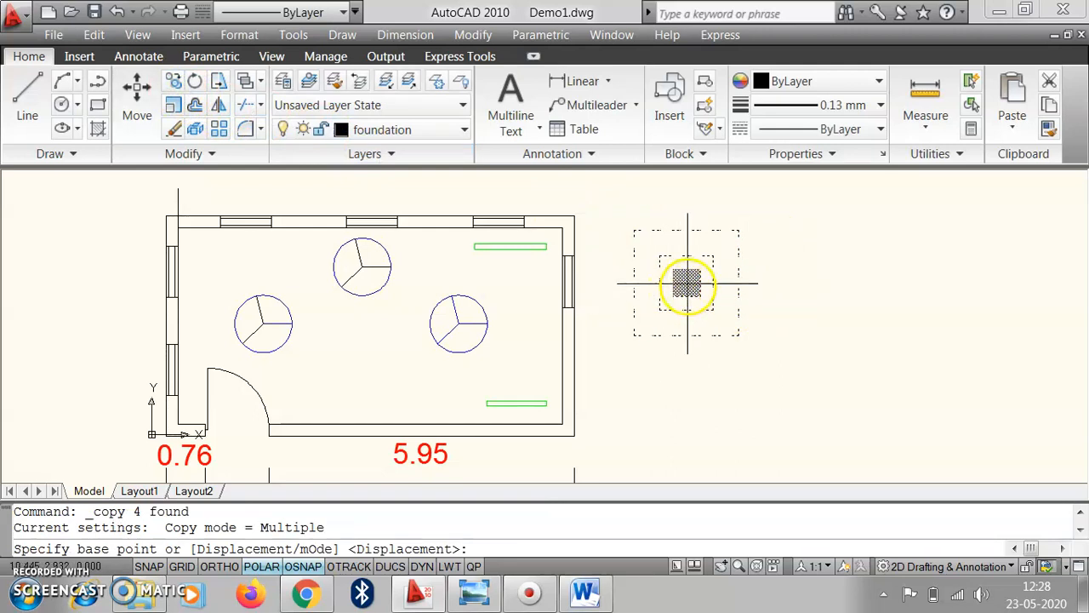
pyautogui.click(687, 284)
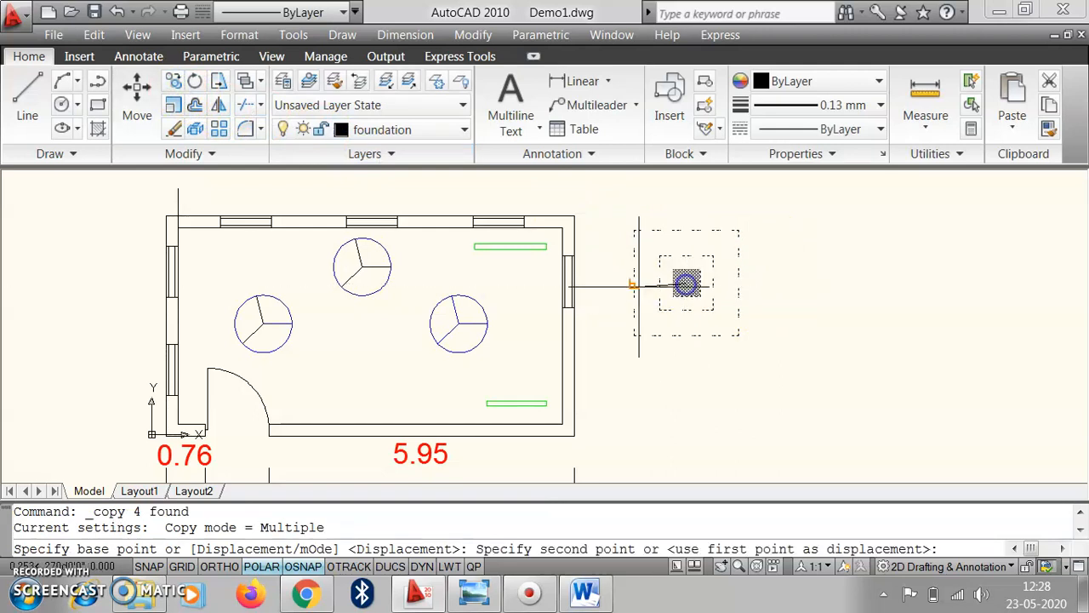
pyautogui.scroll(2, 173, 220)
pyautogui.click(164, 222)
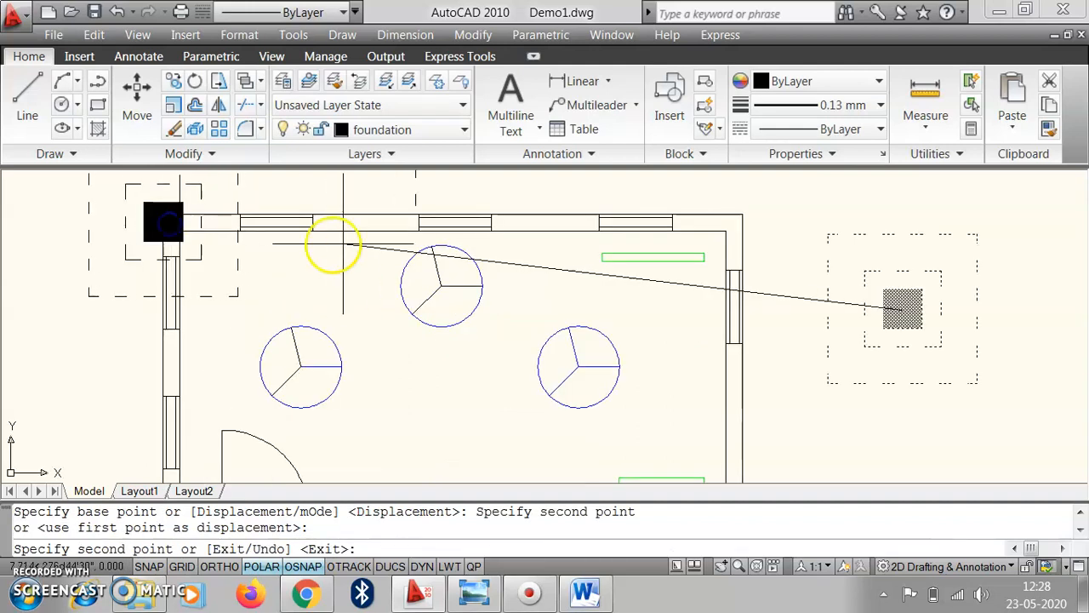
pyautogui.click(456, 223)
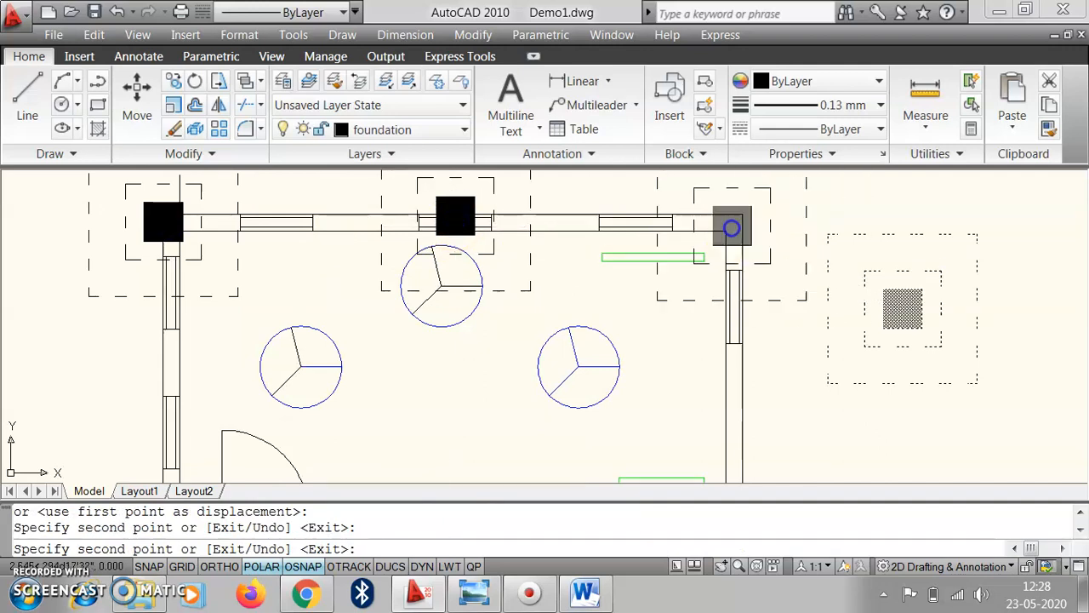
pyautogui.click(730, 229)
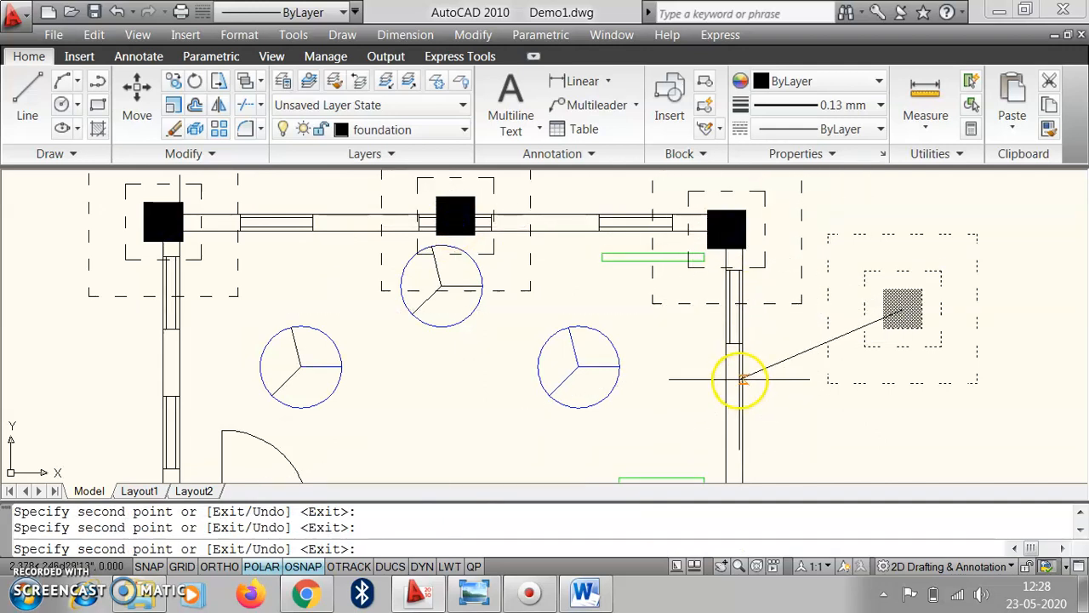
# Place further footing copies midway along the right wall, at the room's lower-right corner and on the bottom wall near the door
pyautogui.click(726, 385)
pyautogui.scroll(-1, 694, 276)
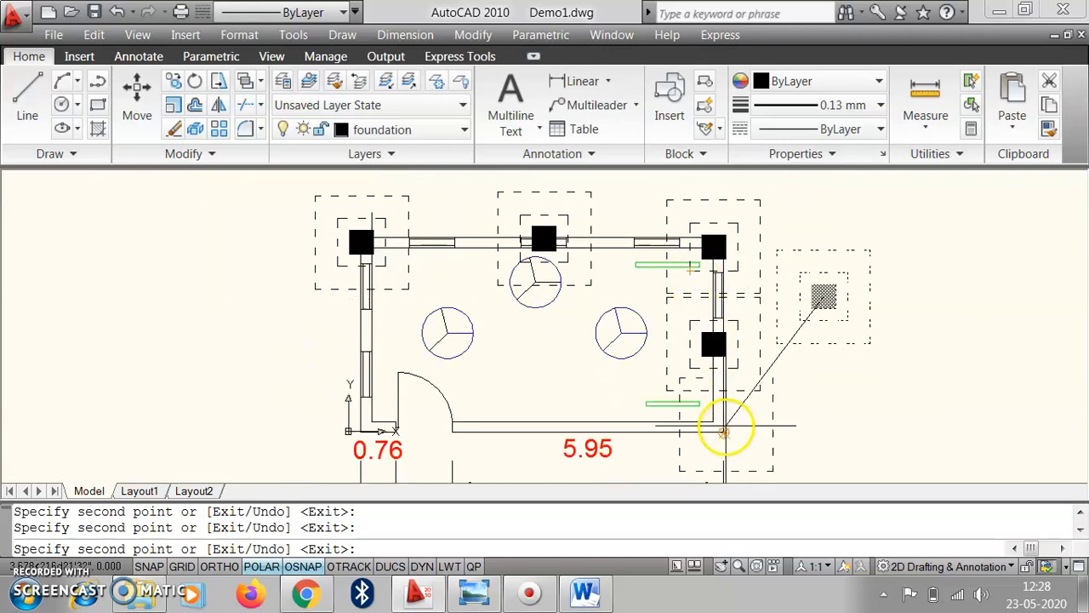
pyautogui.scroll(2, 724, 421)
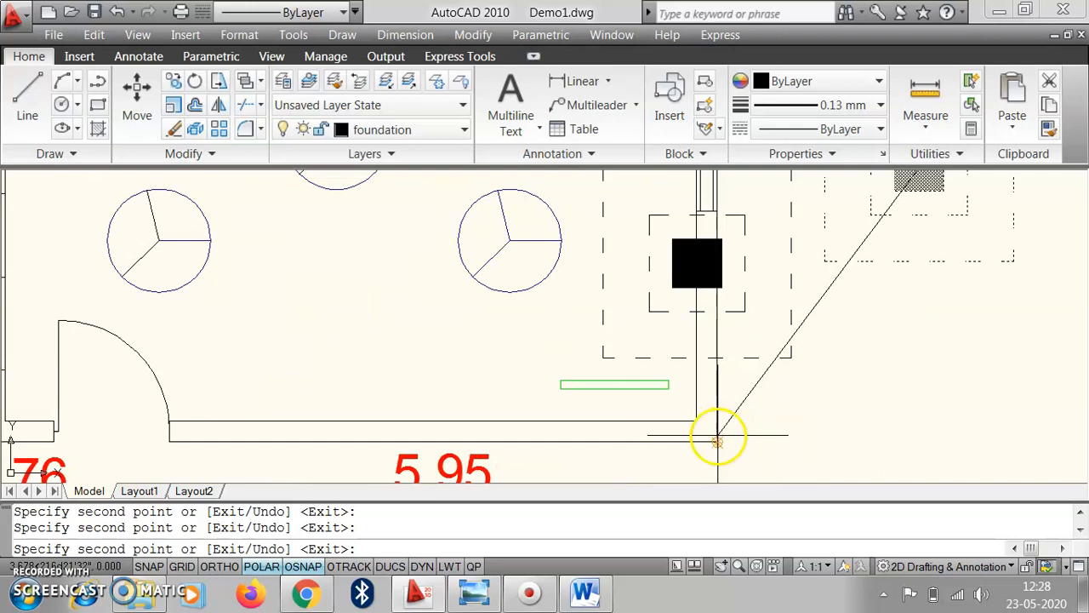
pyautogui.scroll(1, 466, 434)
pyautogui.click(306, 434)
# Place footing copies at the room's lower-left corner, midway along the left wall and in the room's centre, and end the copying
pyautogui.scroll(-4, 638, 396)
pyautogui.scroll(3, 392, 415)
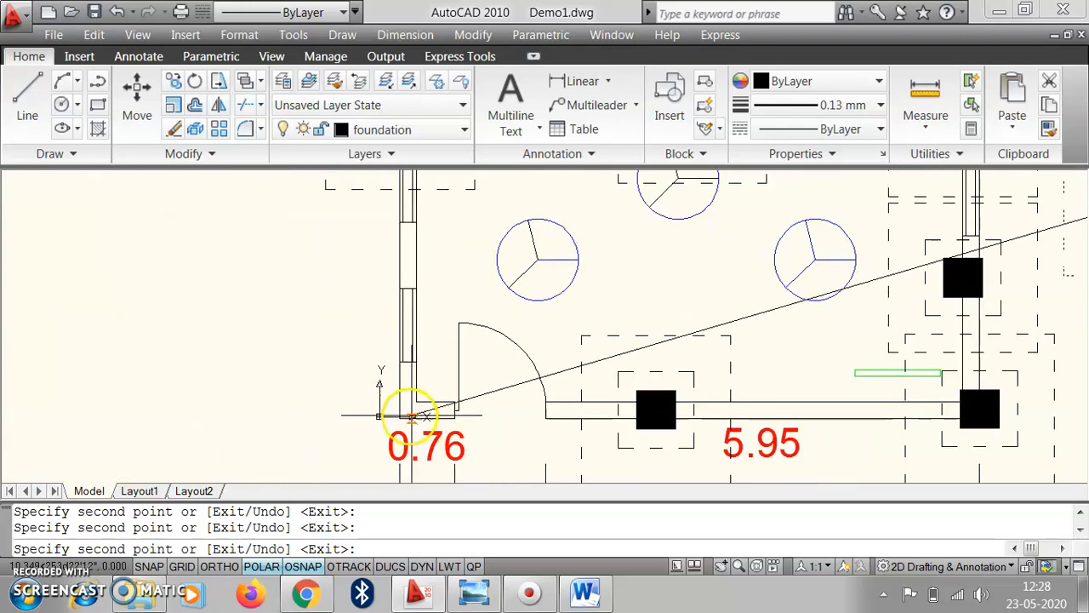
pyautogui.scroll(-2, 417, 375)
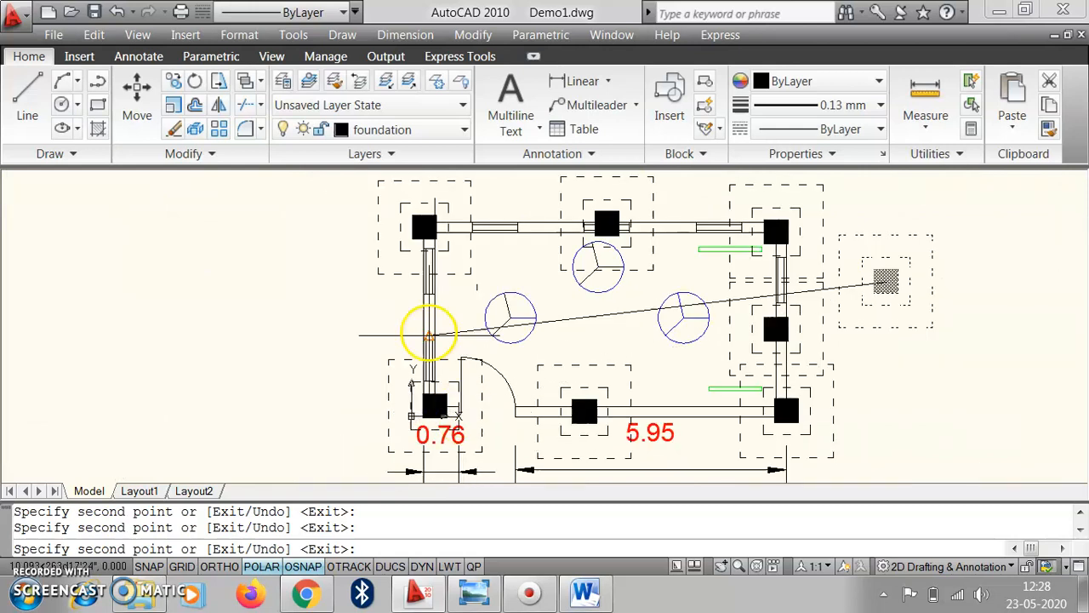
pyautogui.scroll(3, 430, 319)
pyautogui.click(433, 317)
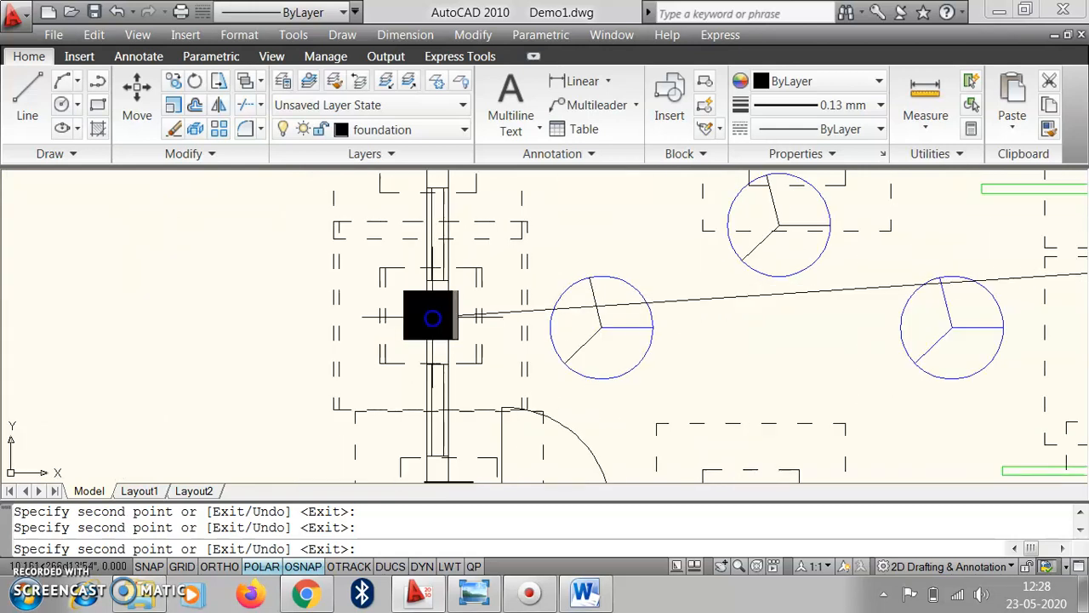
pyautogui.scroll(-4, 624, 333)
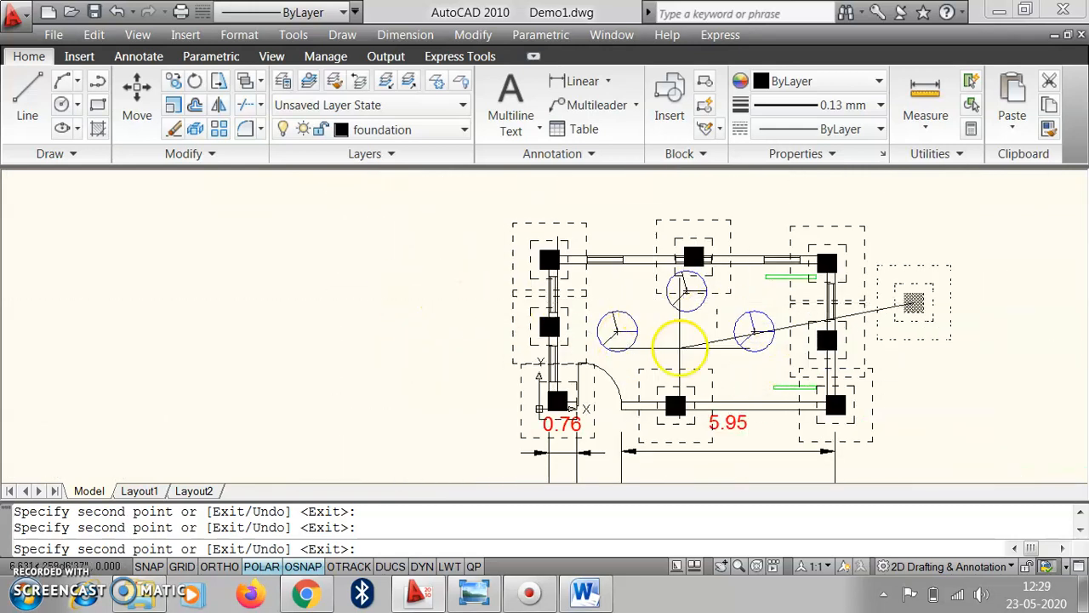
pyautogui.scroll(3, 701, 341)
pyautogui.click(686, 331)
pyautogui.press('Escape')
pyautogui.scroll(-2, 536, 313)
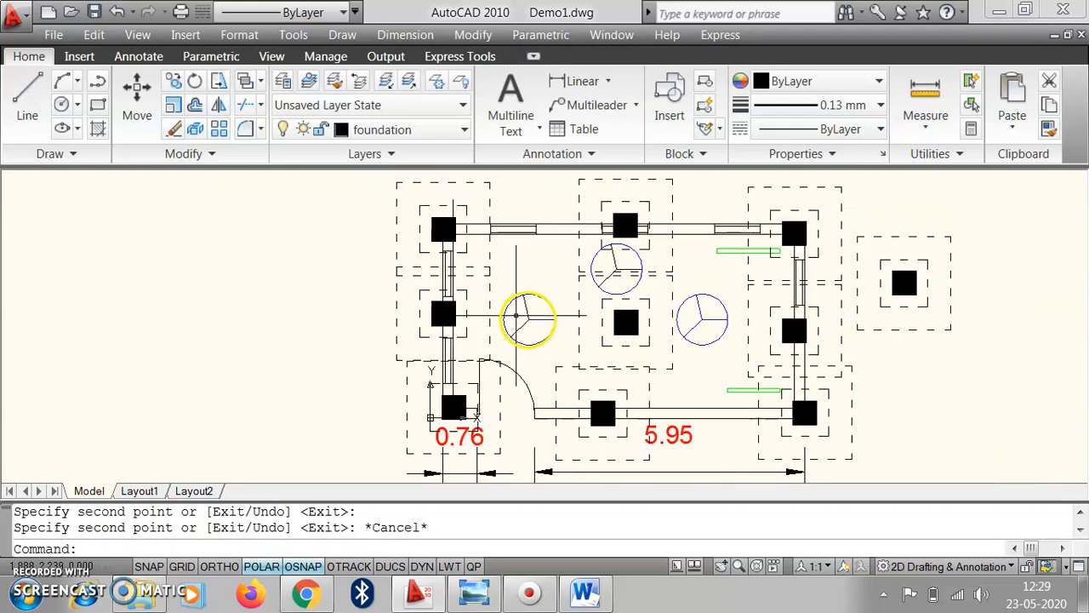
# Make layer 0 current and add the multiline text "c1" just below and beside the upper-left column
pyautogui.click(418, 132)
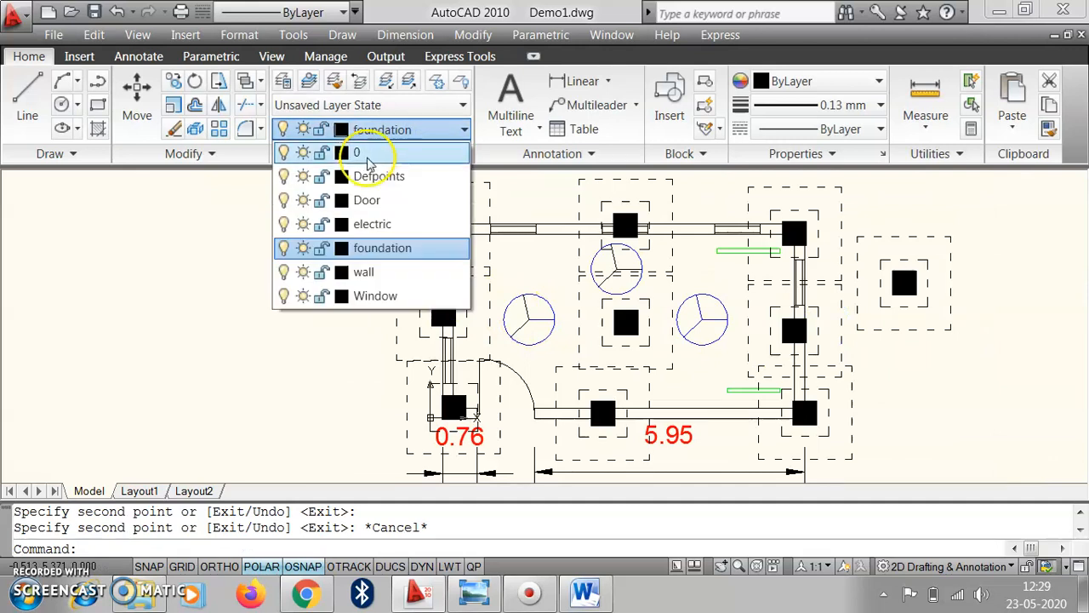
pyautogui.click(358, 153)
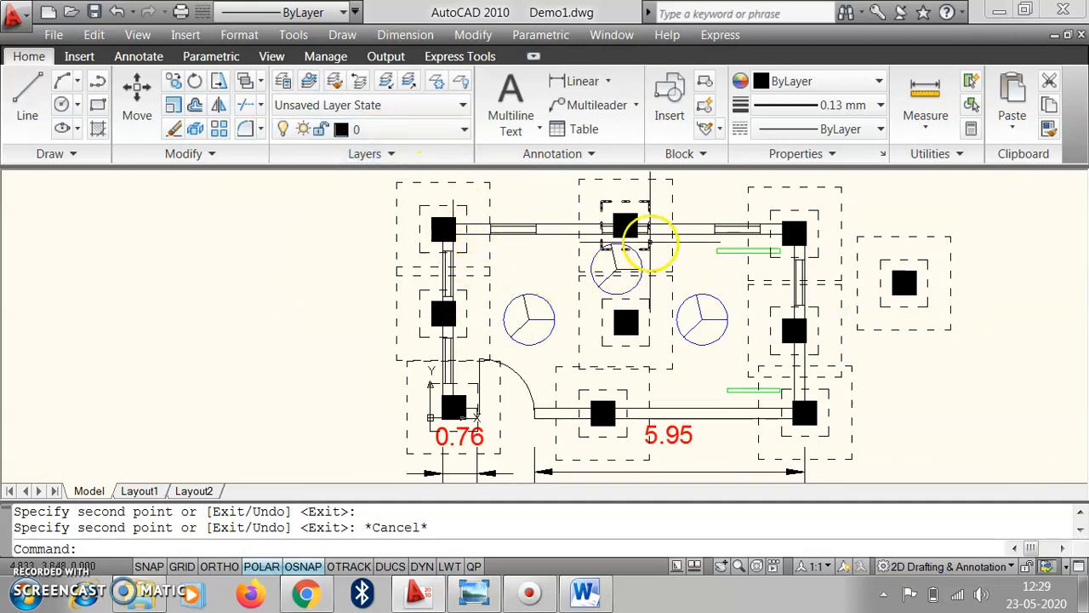
pyautogui.click(520, 92)
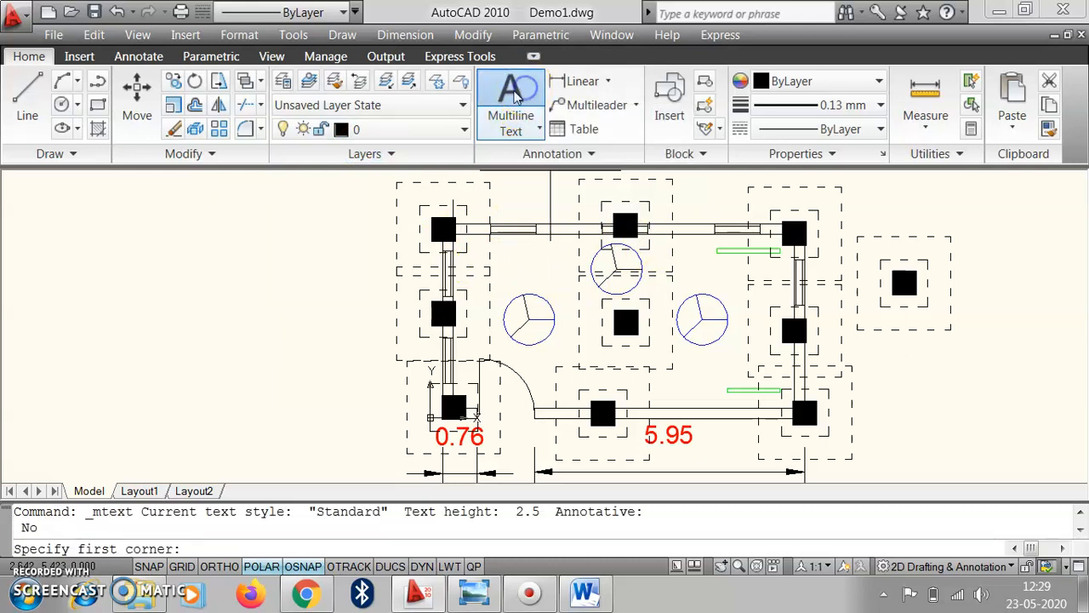
pyautogui.scroll(3, 520, 251)
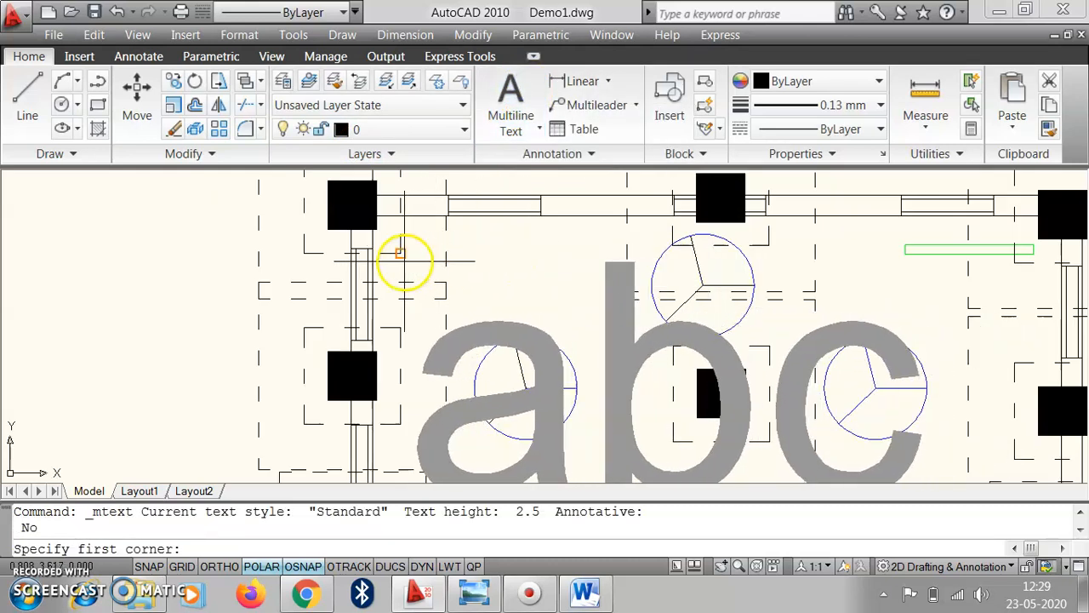
pyautogui.click(379, 269)
pyautogui.click(549, 304)
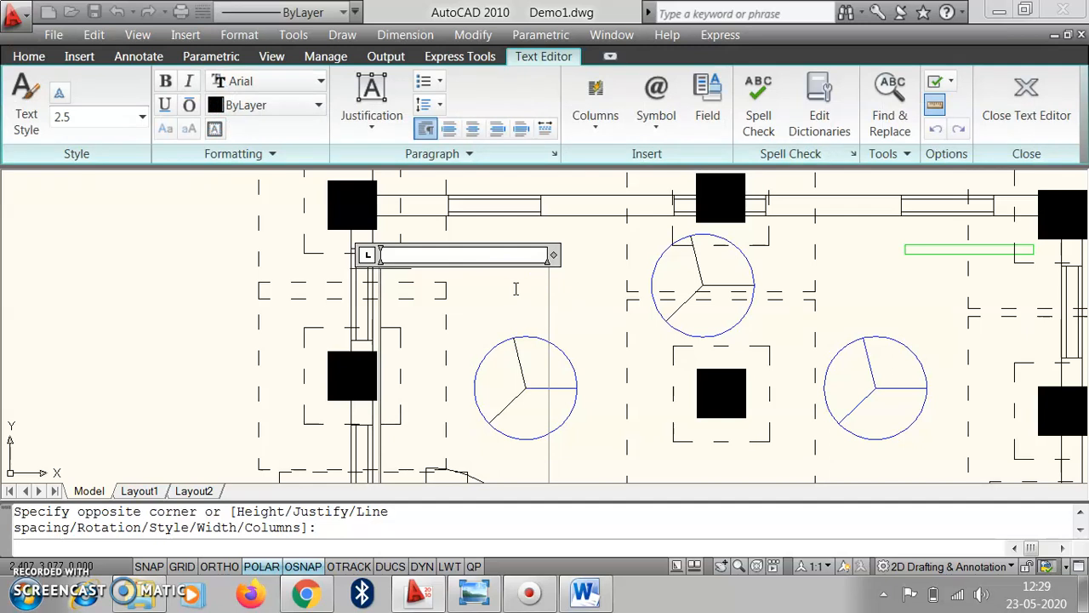
pyautogui.write('C')
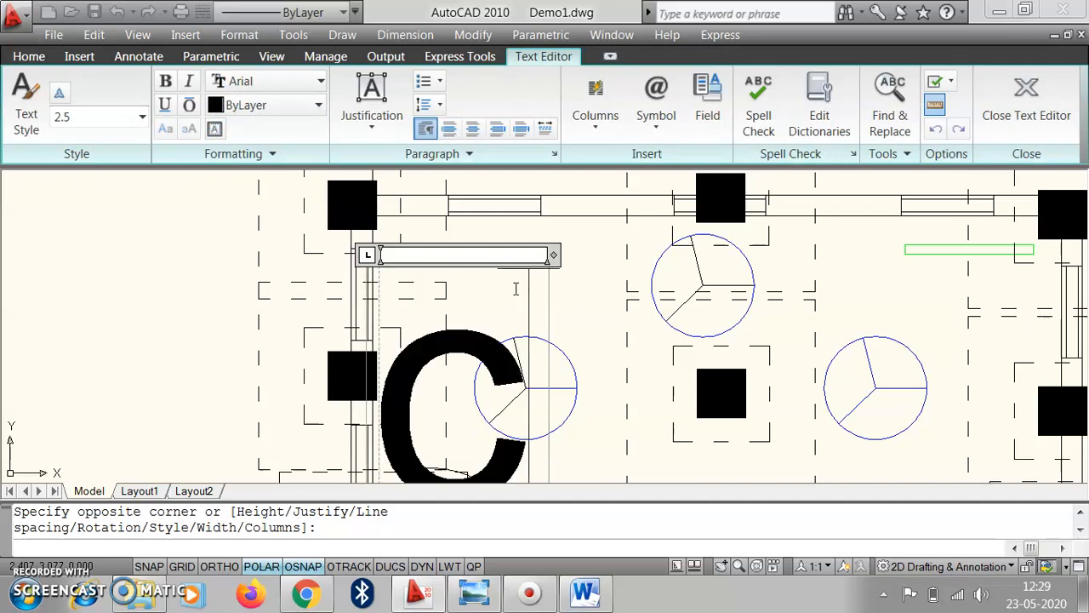
pyautogui.write('1')
pyautogui.click(855, 336)
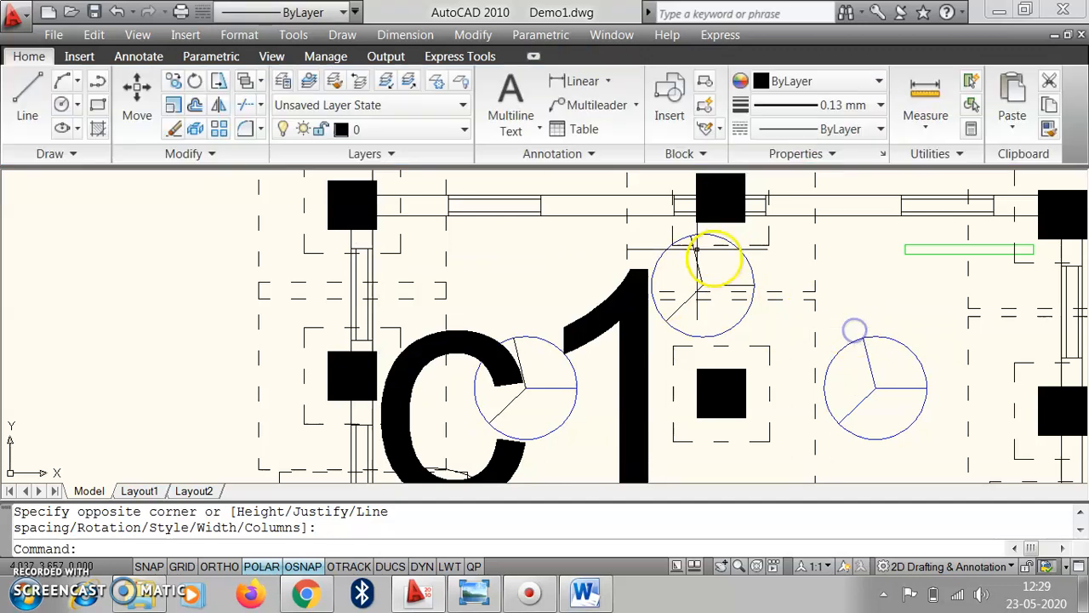
# Set the height of the "c1" text to 0.5 after trying 0.18, and close the text editor
pyautogui.scroll(-3, 701, 255)
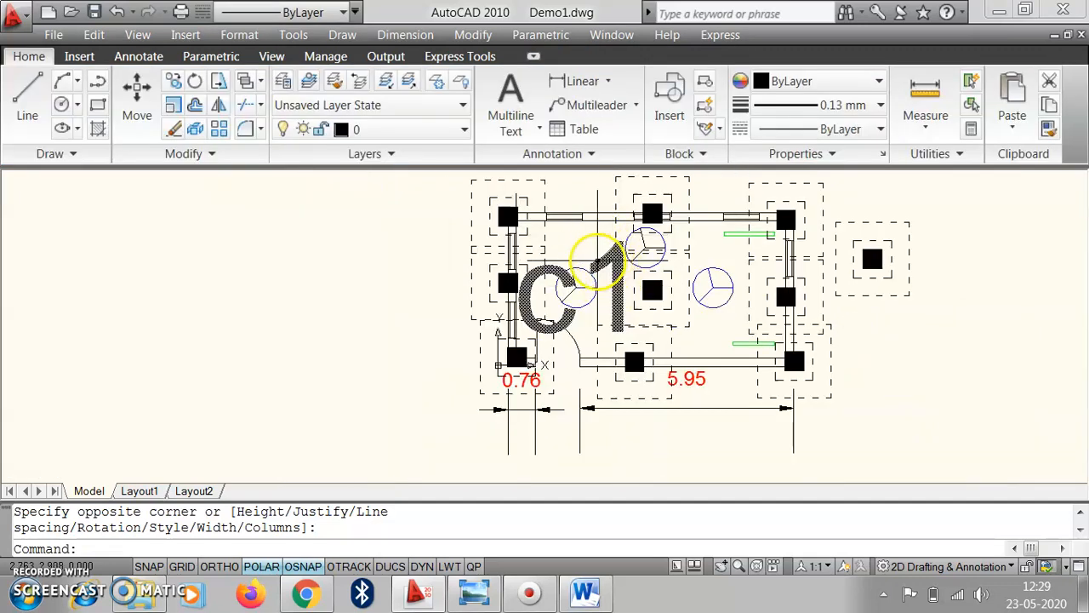
pyautogui.click(600, 261)
pyautogui.doubleClick(600, 261)
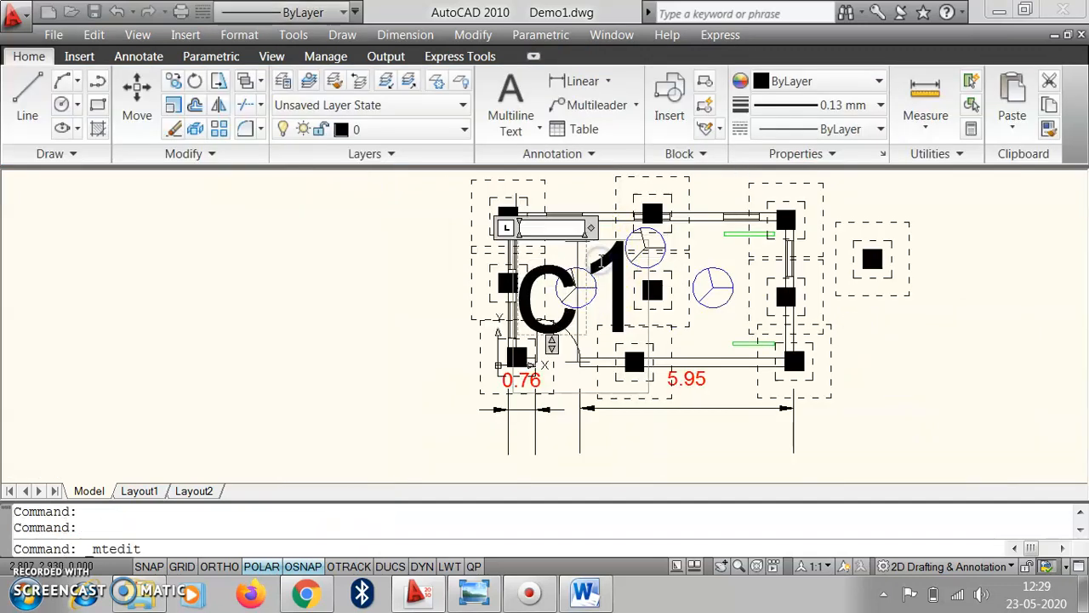
pyautogui.moveTo(630, 274); pyautogui.dragTo(434, 278)
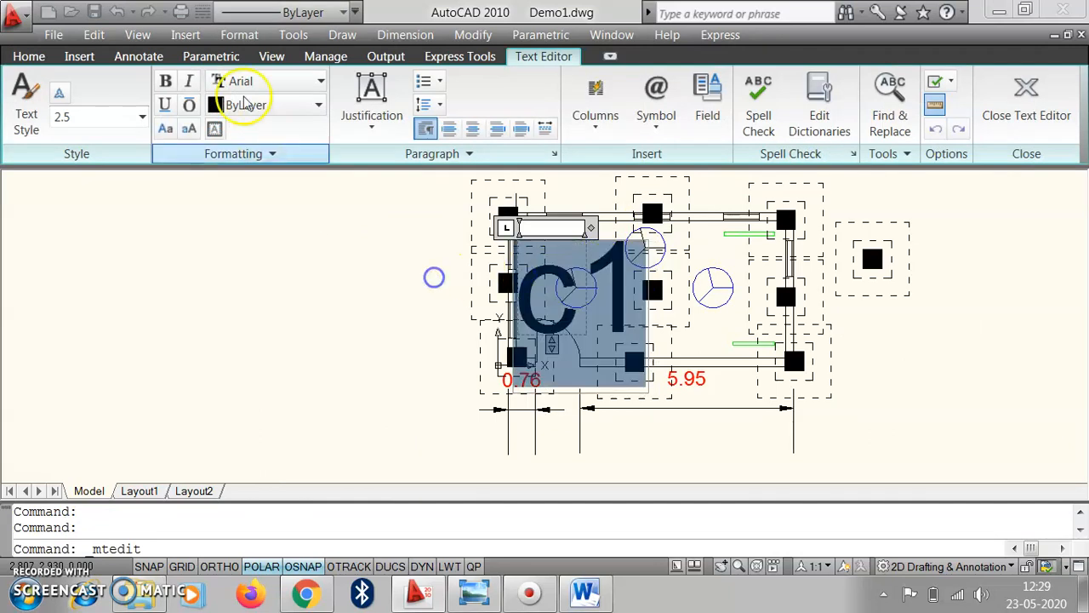
pyautogui.write('0.18')
pyautogui.press('Return')
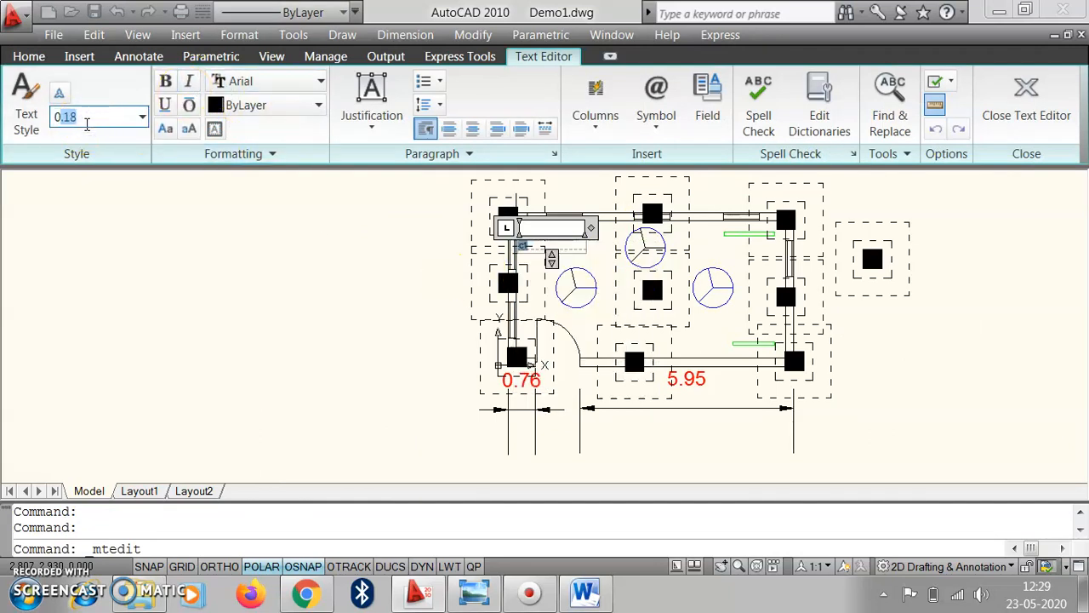
pyautogui.click(340, 176)
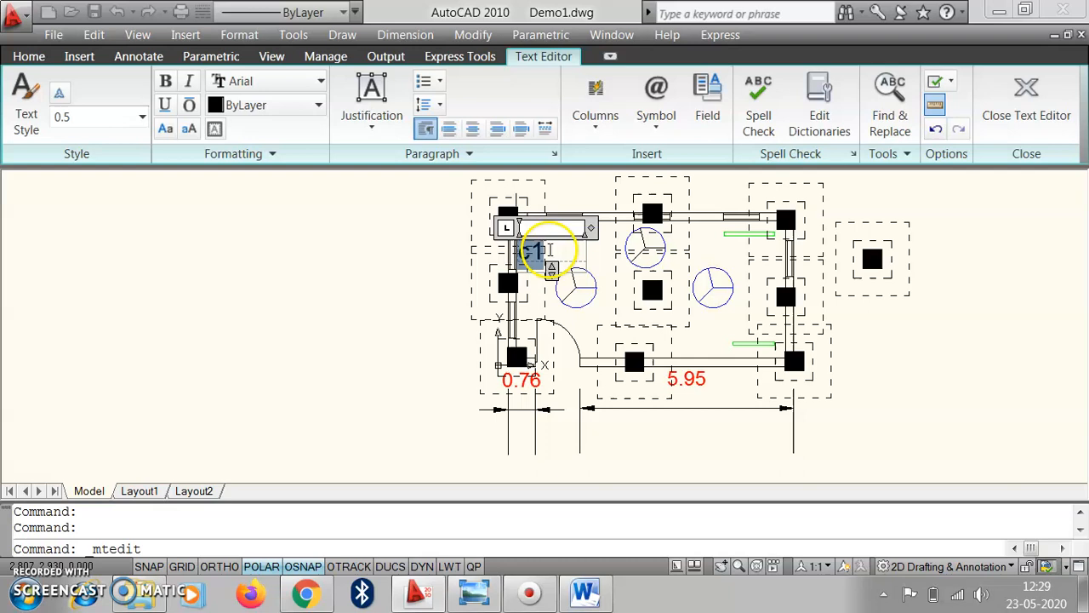
pyautogui.click(477, 244)
pyautogui.scroll(3, 459, 239)
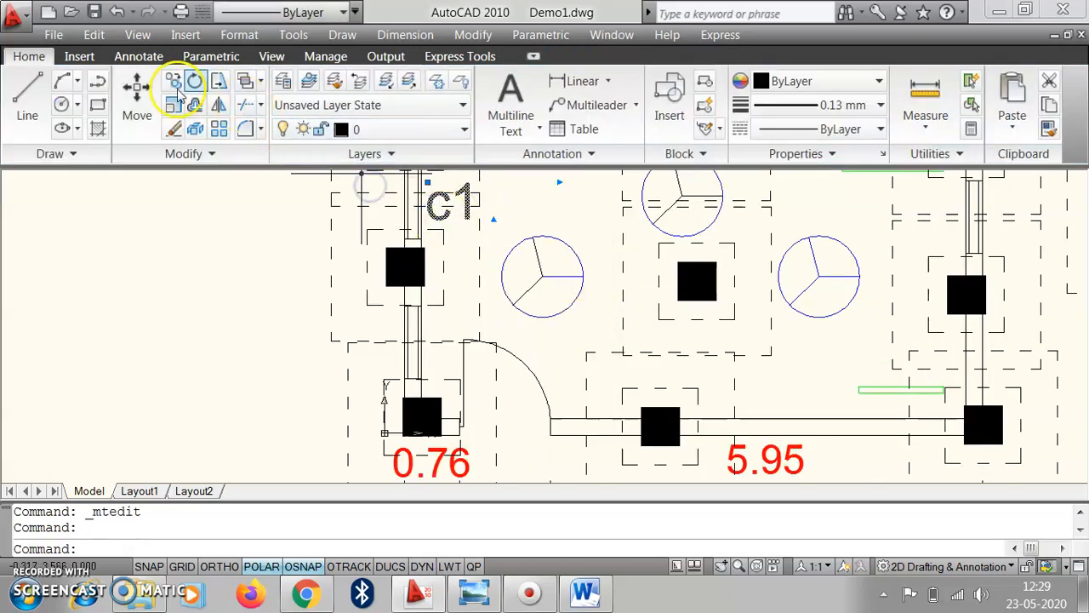
# Copy the "c1" text from beside the left wall to just above and beside the top wall's middle column
pyautogui.click(239, 109)
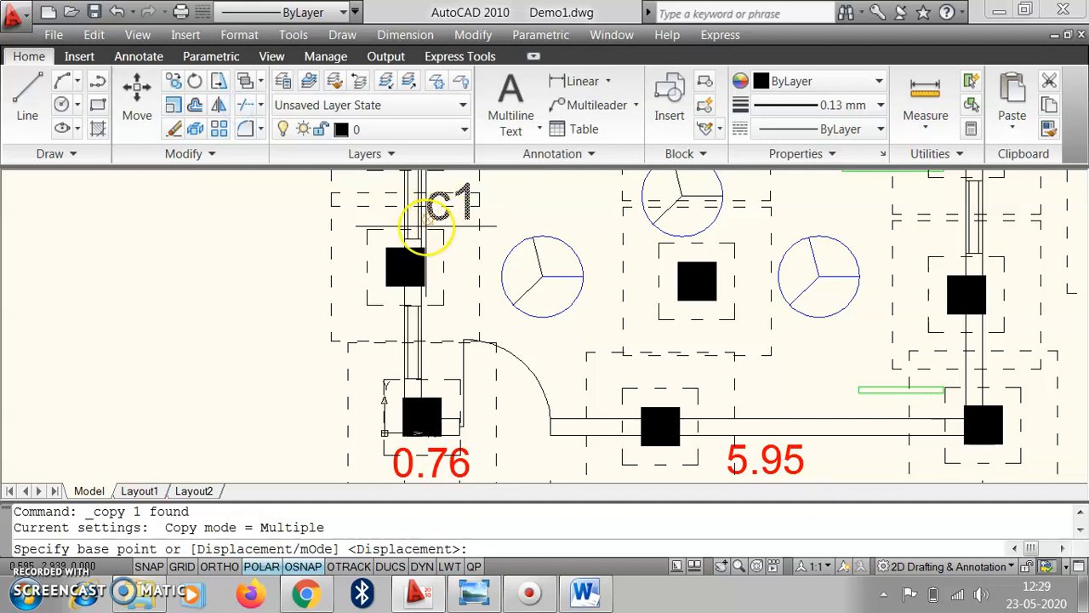
pyautogui.click(436, 209)
pyautogui.scroll(-2, 595, 223)
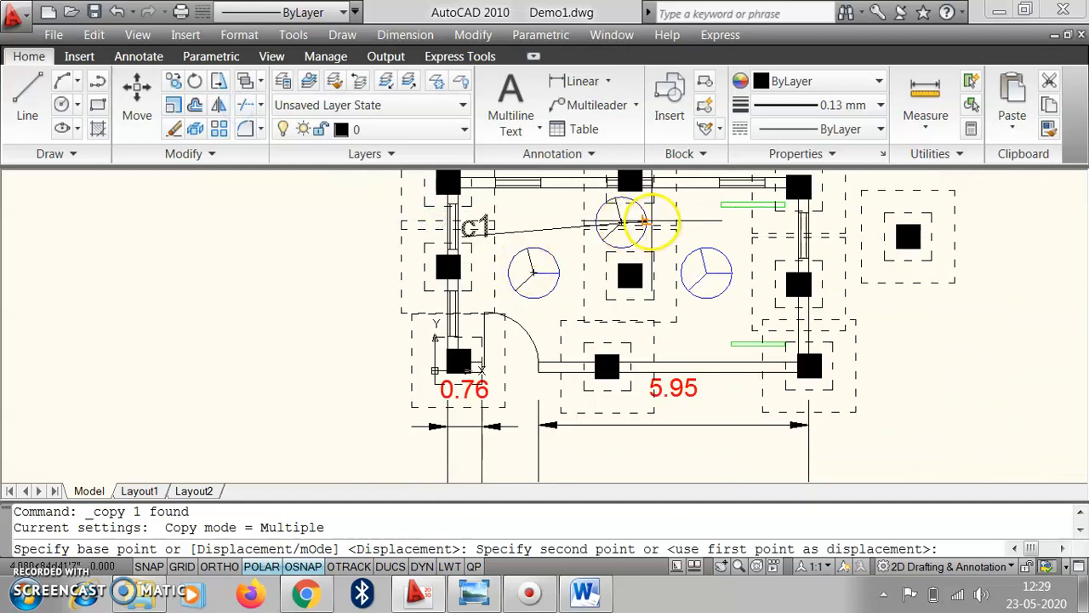
pyautogui.scroll(-2, 629, 242)
pyautogui.scroll(3, 634, 198)
pyautogui.click(662, 204)
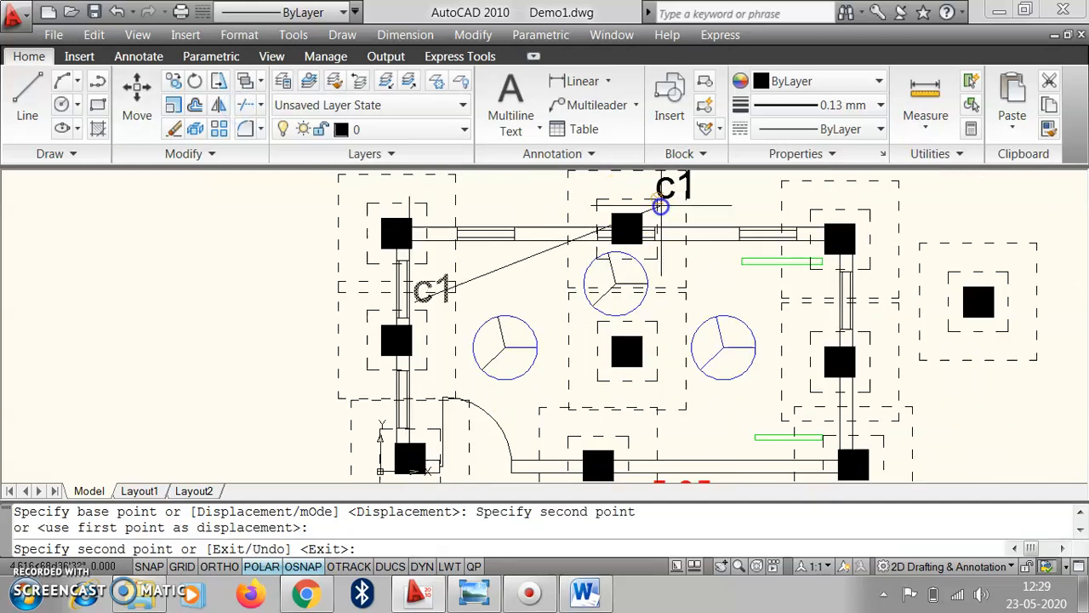
pyautogui.click(507, 317)
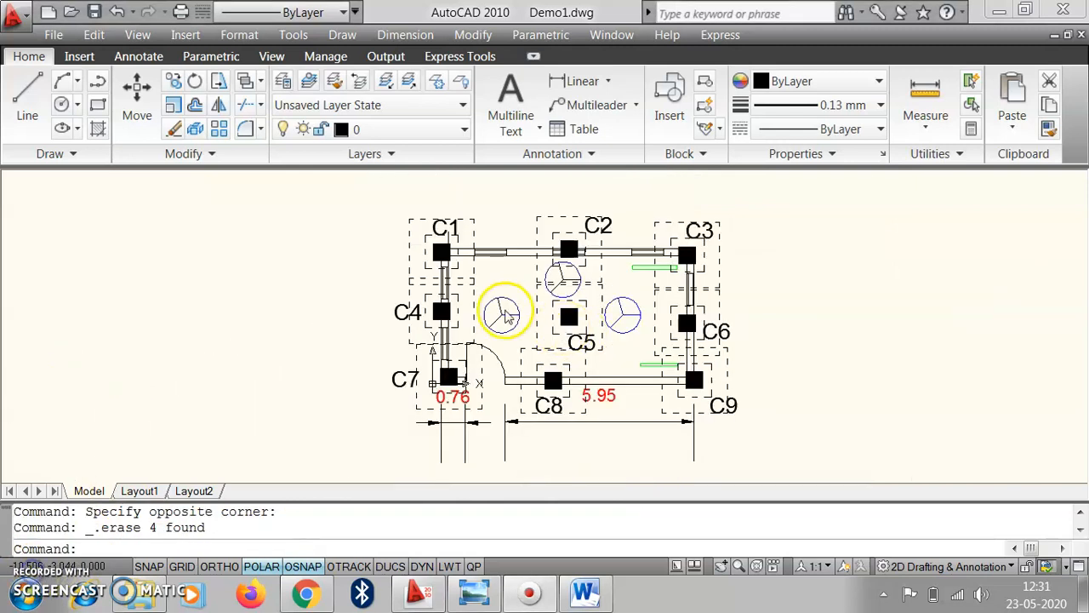
pyautogui.click(781, 307)
pyautogui.click(764, 326)
pyautogui.scroll(3, 586, 315)
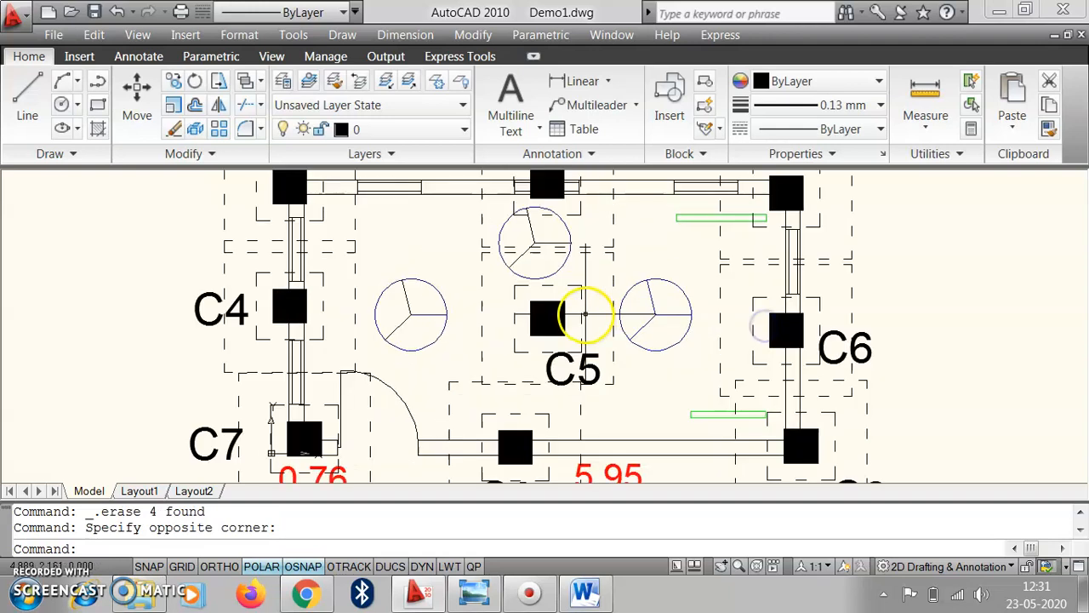
pyautogui.scroll(-3, 586, 315)
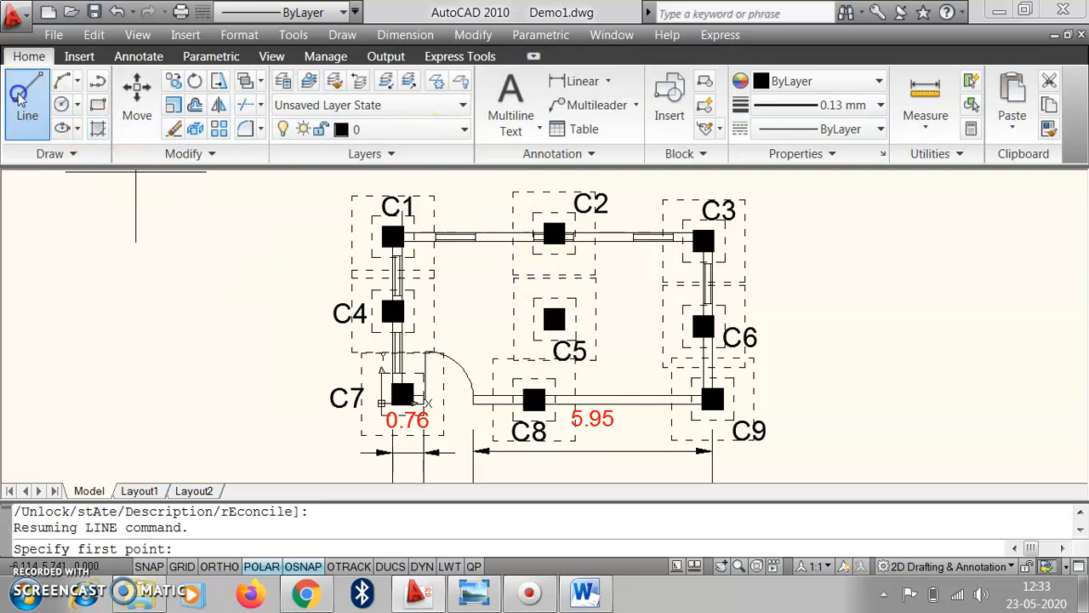
# Draw a short sloping line from the lower-left corner of column C6's outer footing outline and end the Line command
pyautogui.click(25, 104)
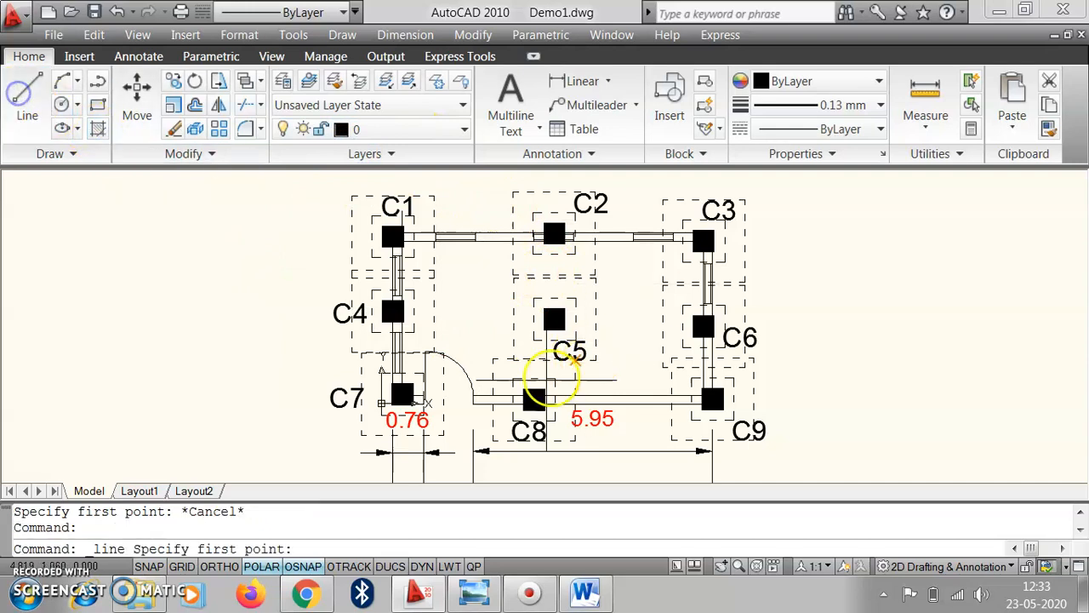
pyautogui.click(670, 363)
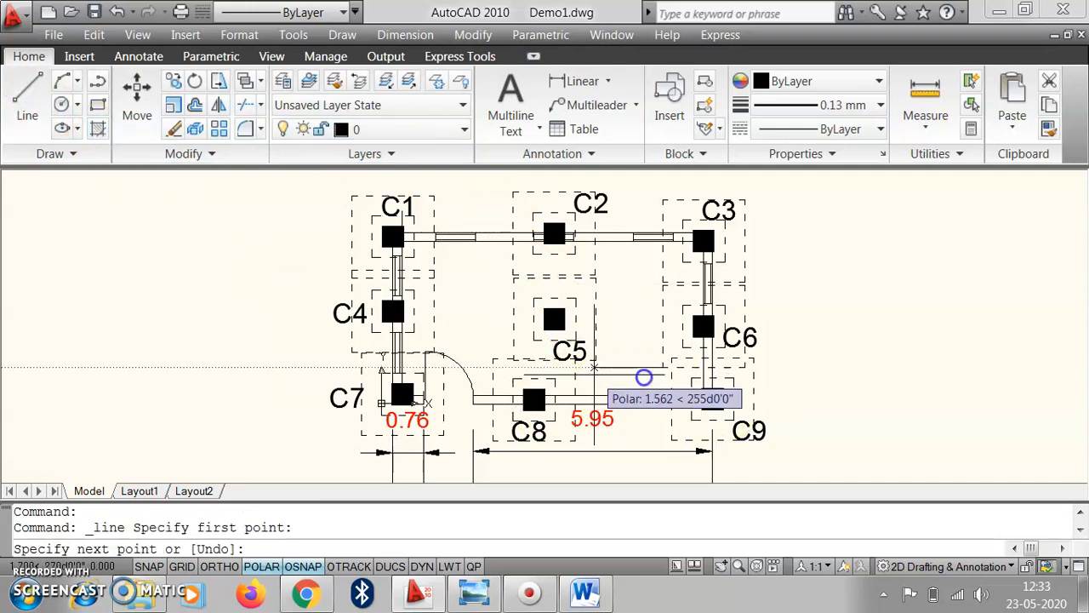
pyautogui.press('Escape')
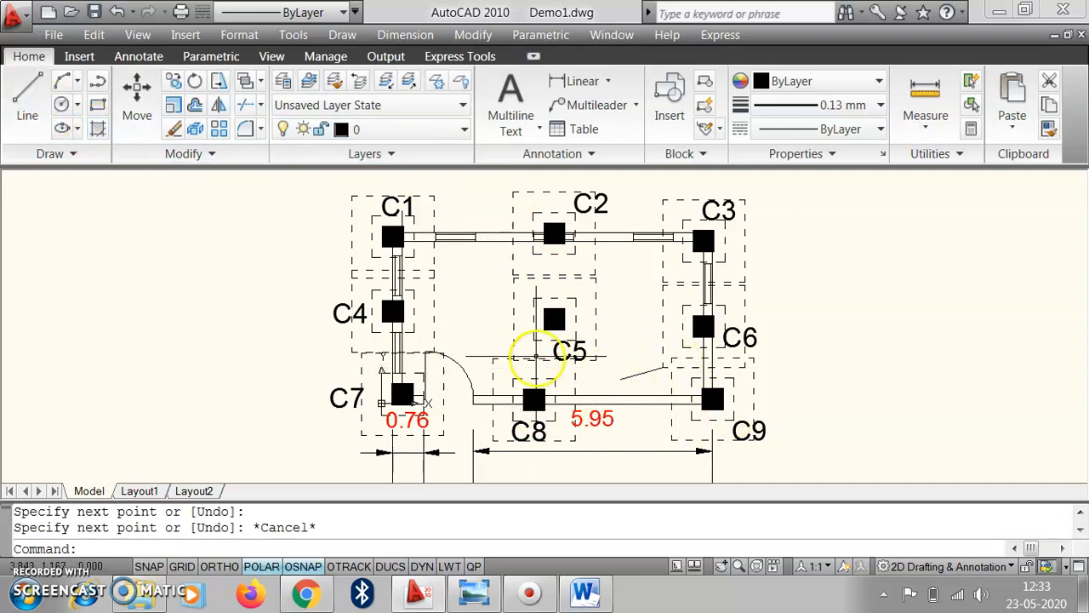
# Make the electric layer's fans and lights visible again and lock the foundation layer
pyautogui.click(530, 353)
pyautogui.click(464, 129)
pyautogui.click(593, 227)
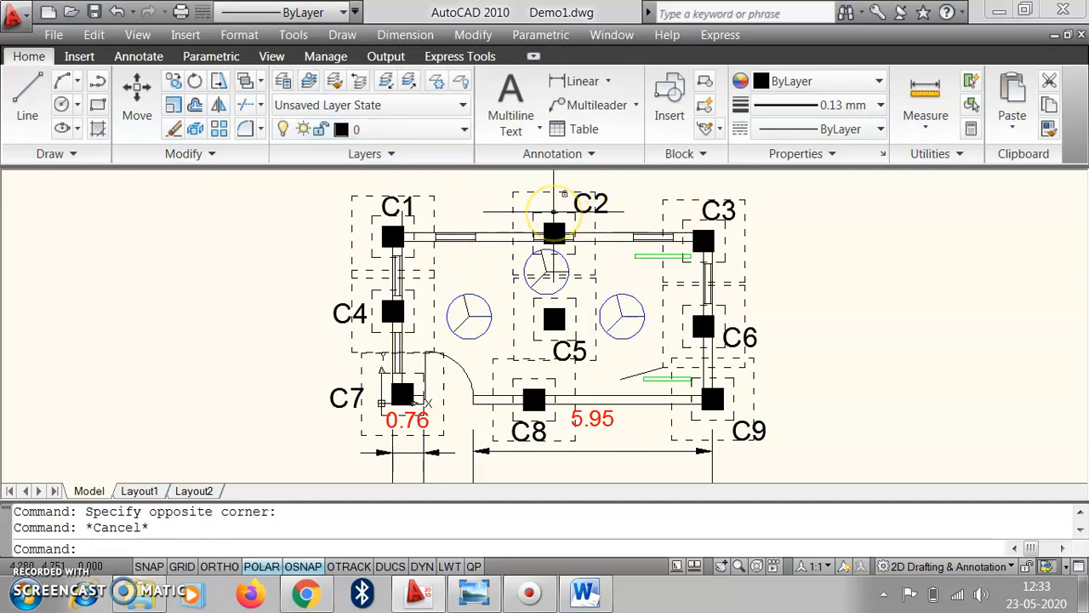
# Inspect the layer properties of column C2's inner dashed footing outline and try to select it
pyautogui.moveTo(554, 214)
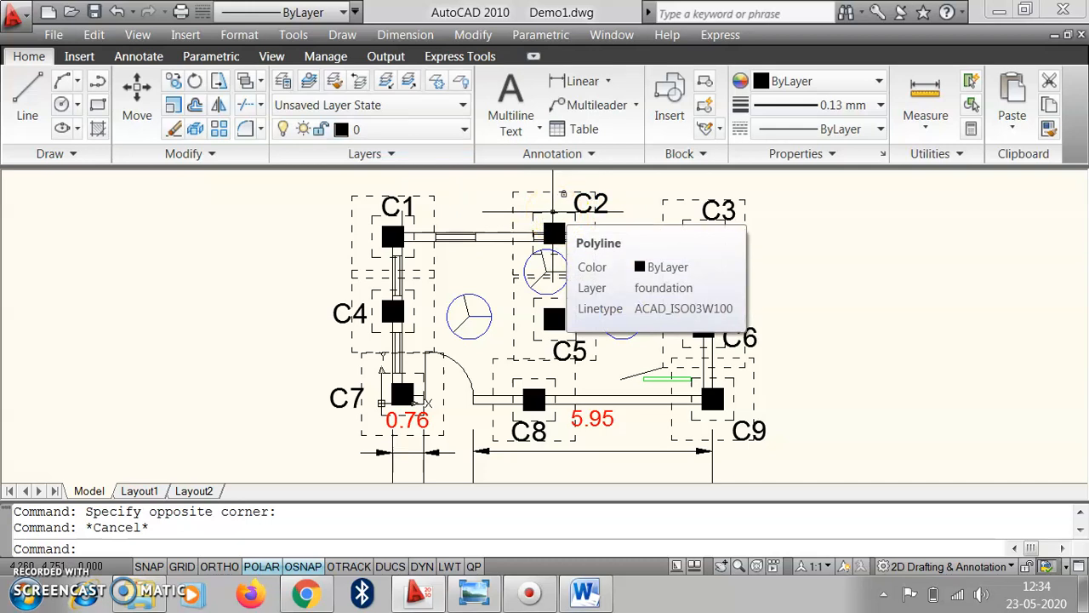
pyautogui.click(554, 211)
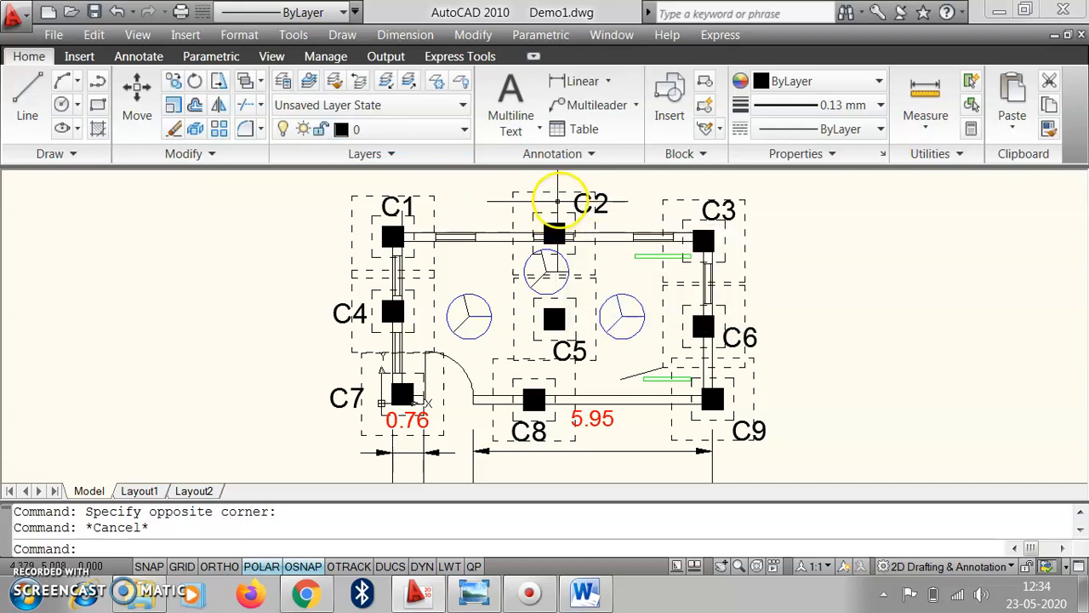